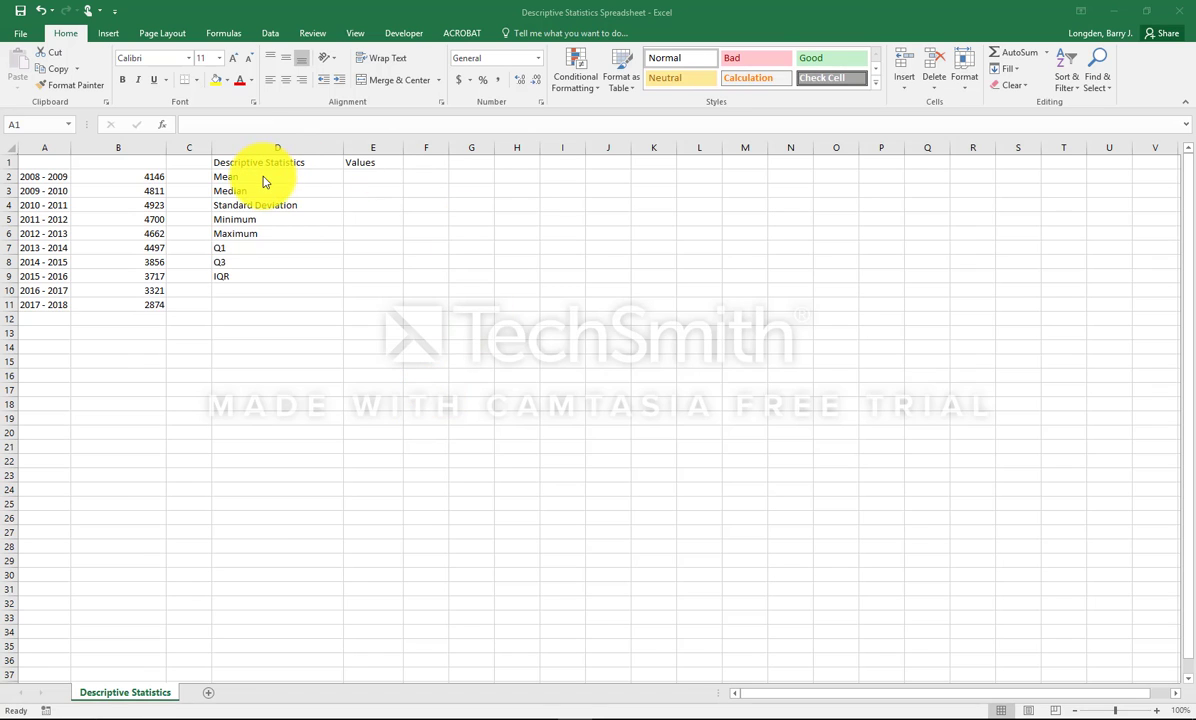
Step: Calculate the mean of B2:B11 in cell E2 with the AVERAGE function
click(365, 178)
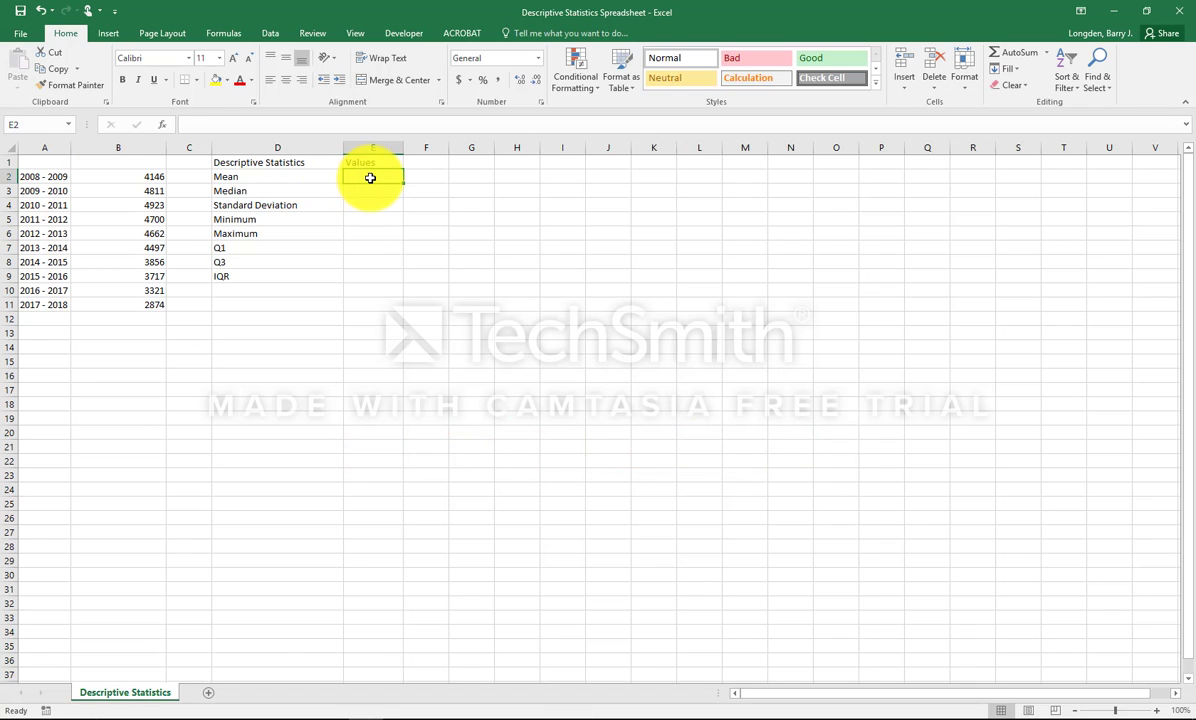
text(=)
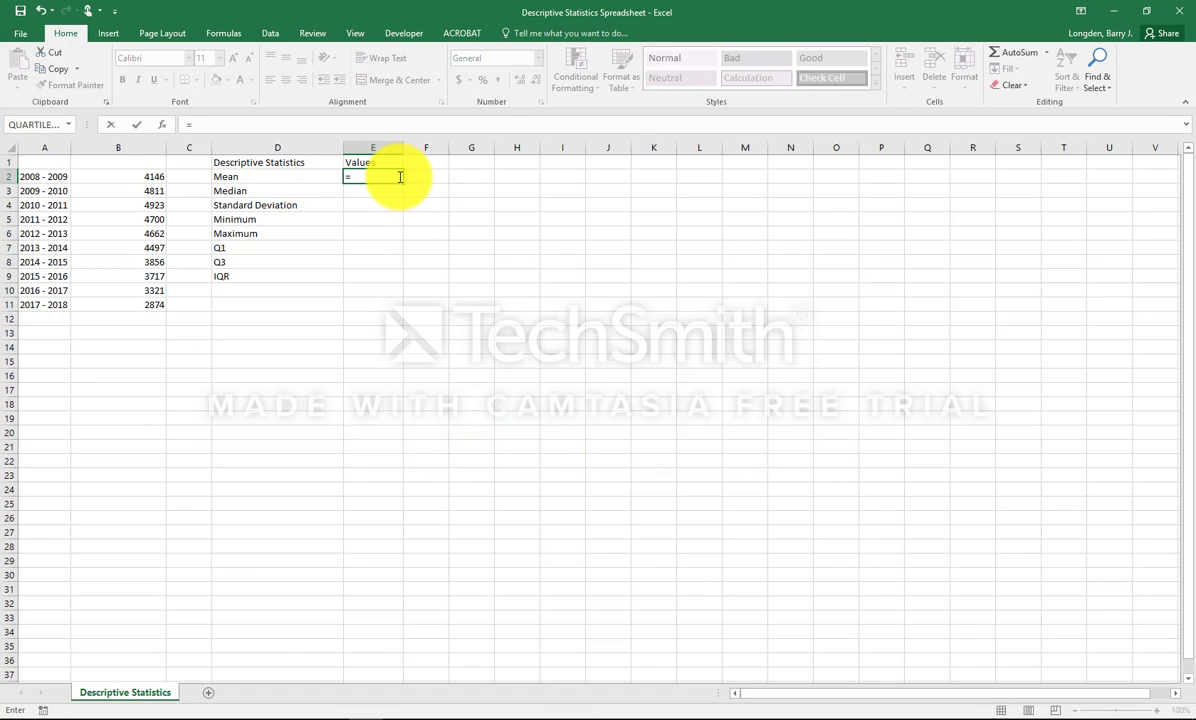
key(BackSpace)
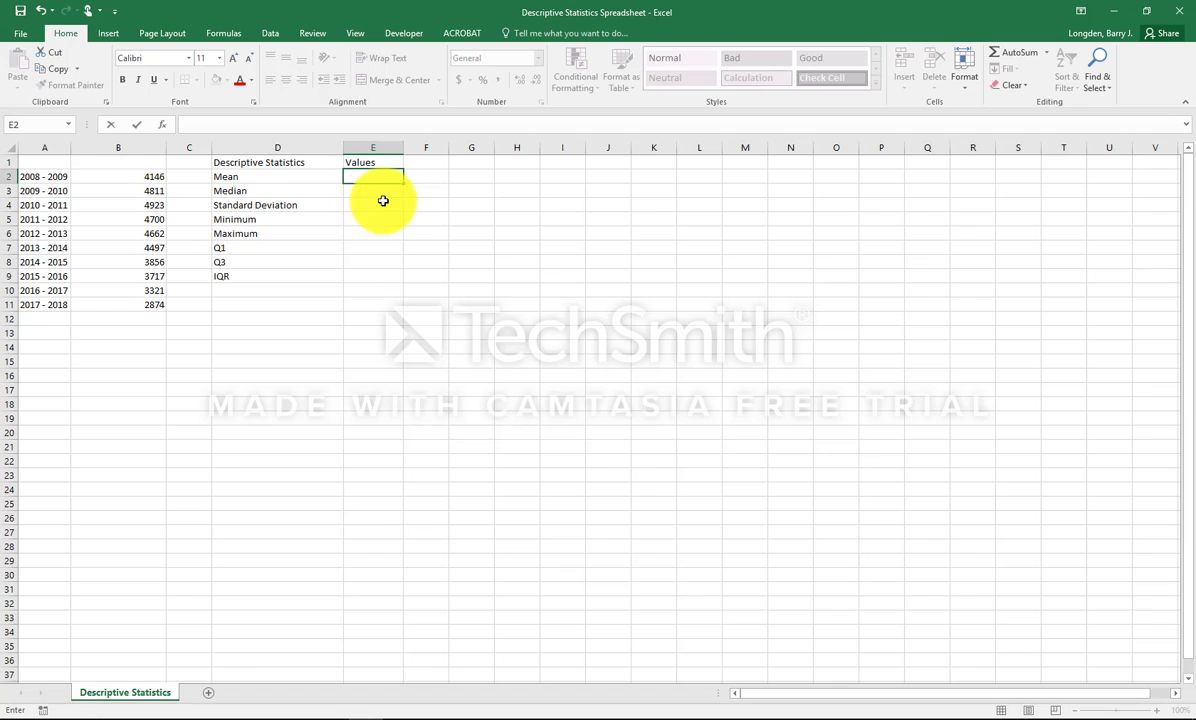
click(220, 33)
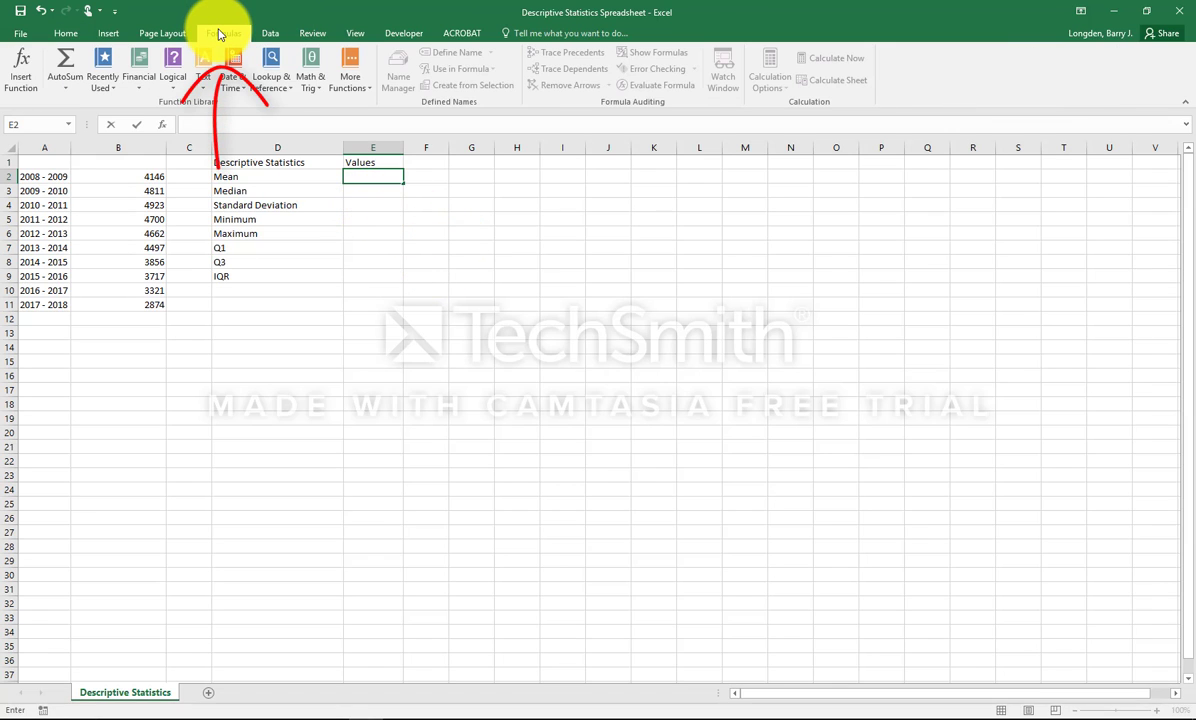
click(364, 88)
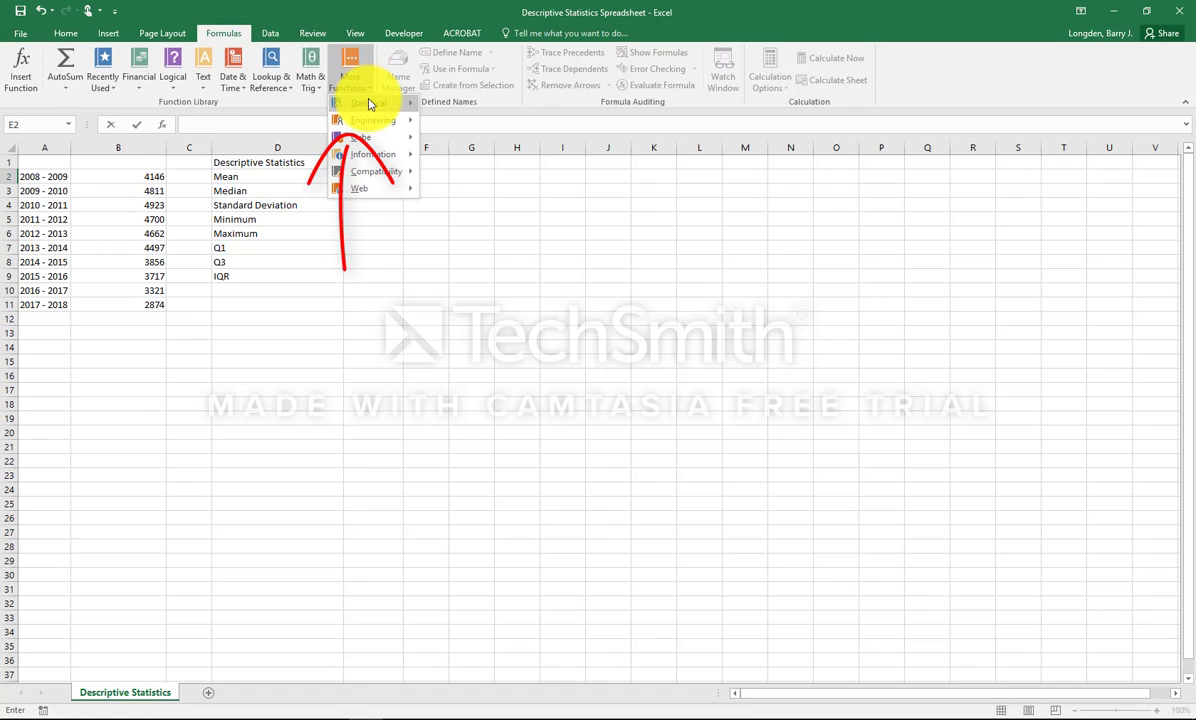
mouse_move(369, 104)
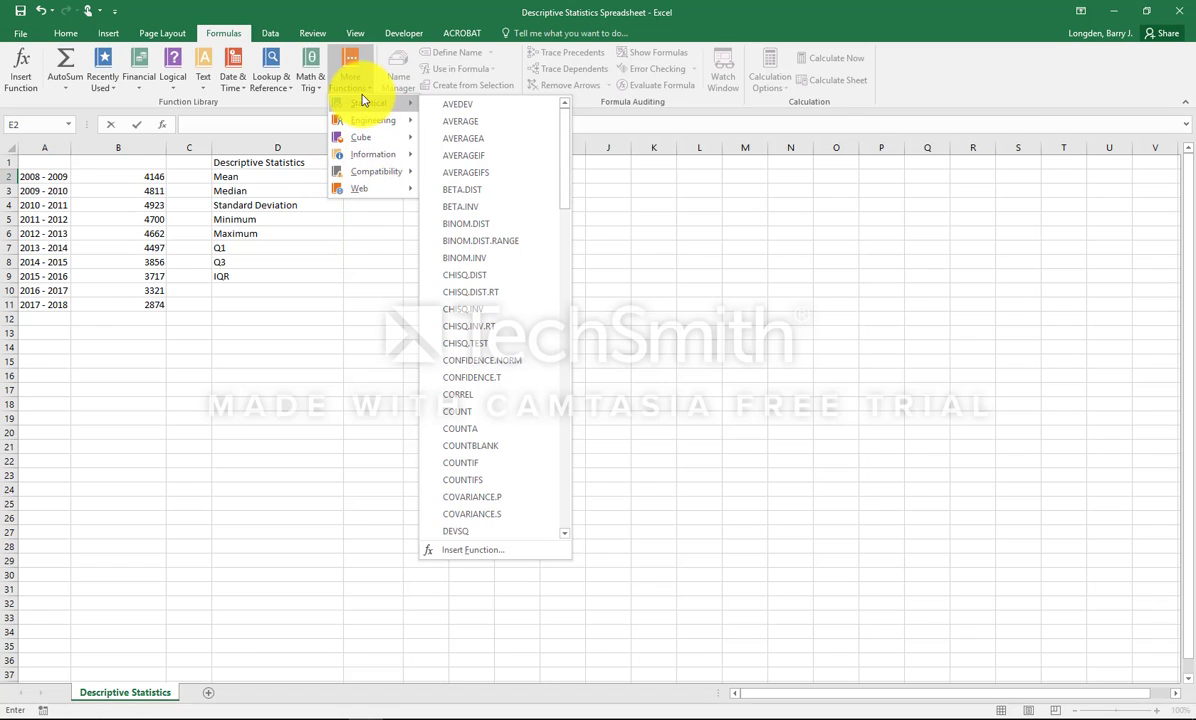
click(240, 176)
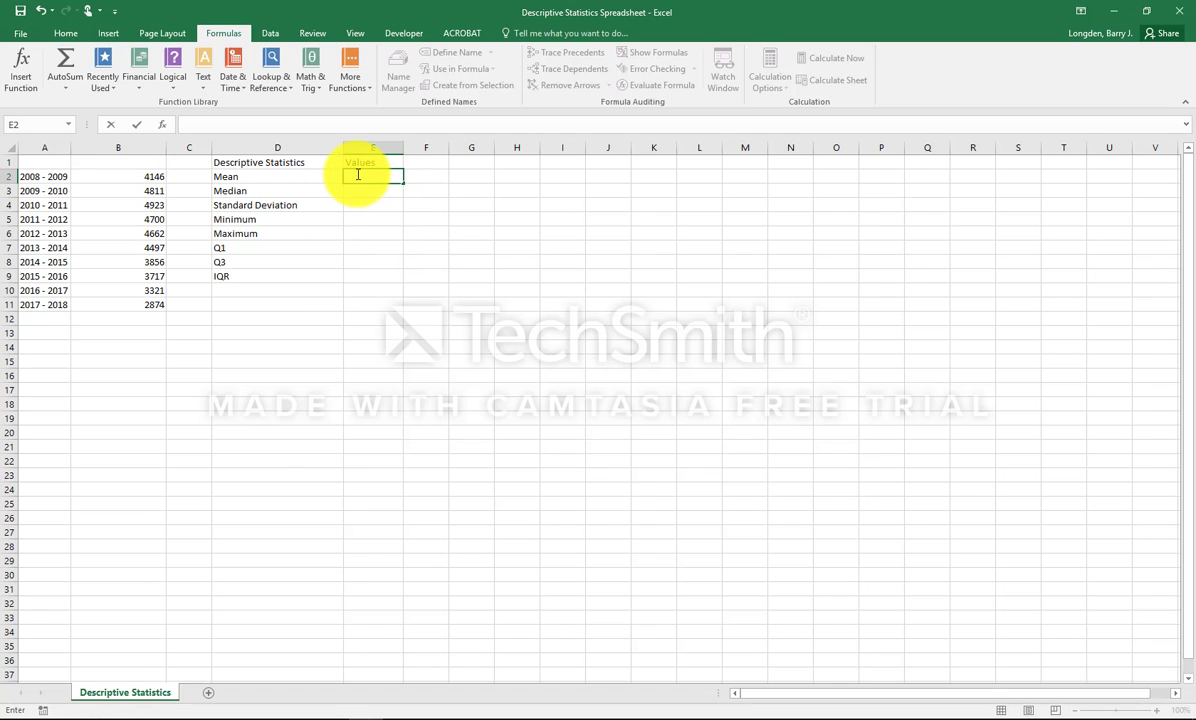
click(350, 88)
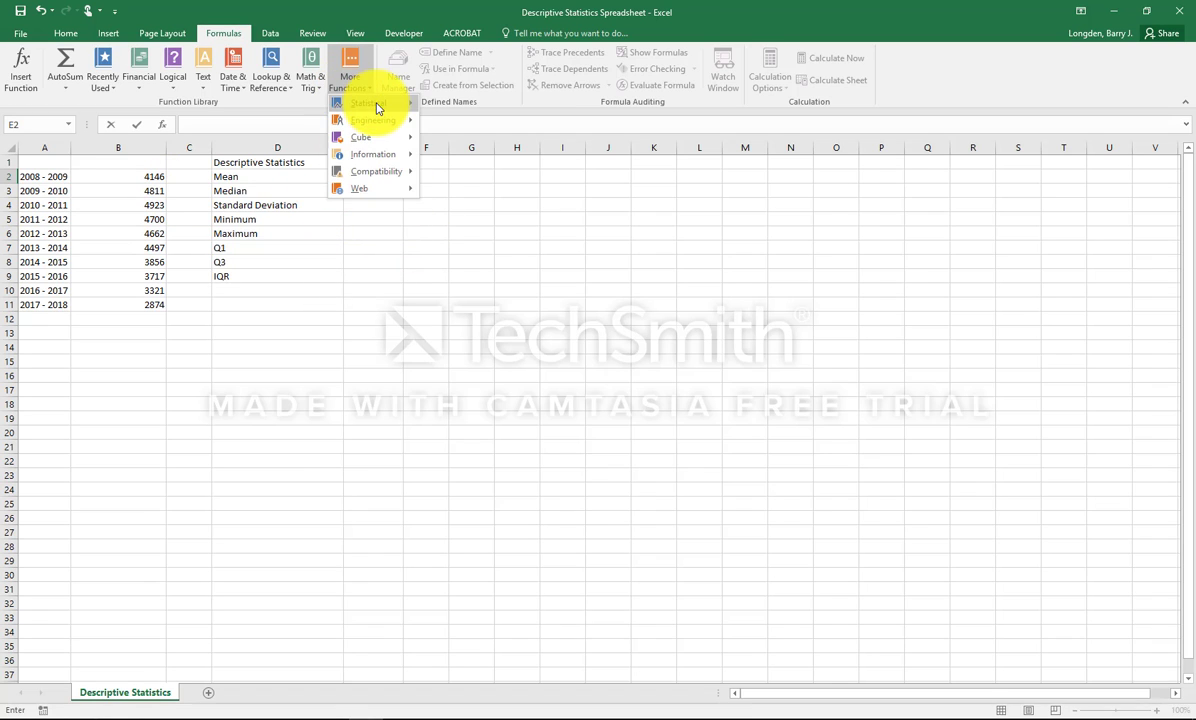
mouse_move(372, 104)
click(460, 121)
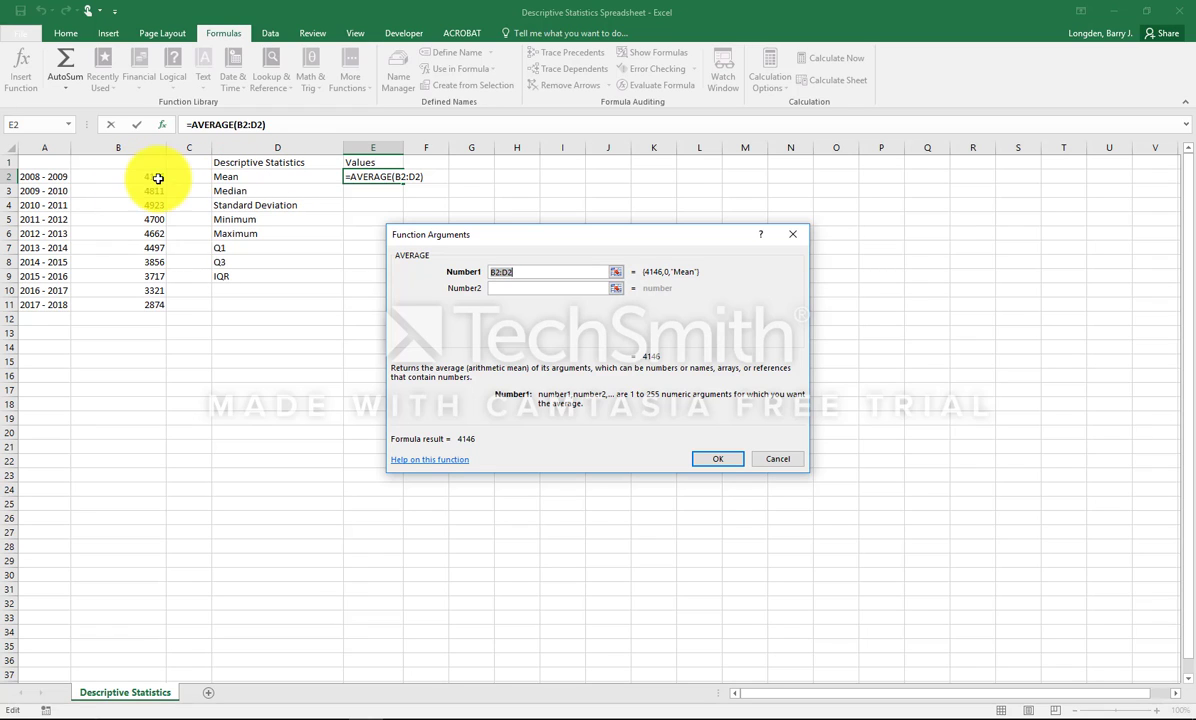
drag(141, 175, 140, 305)
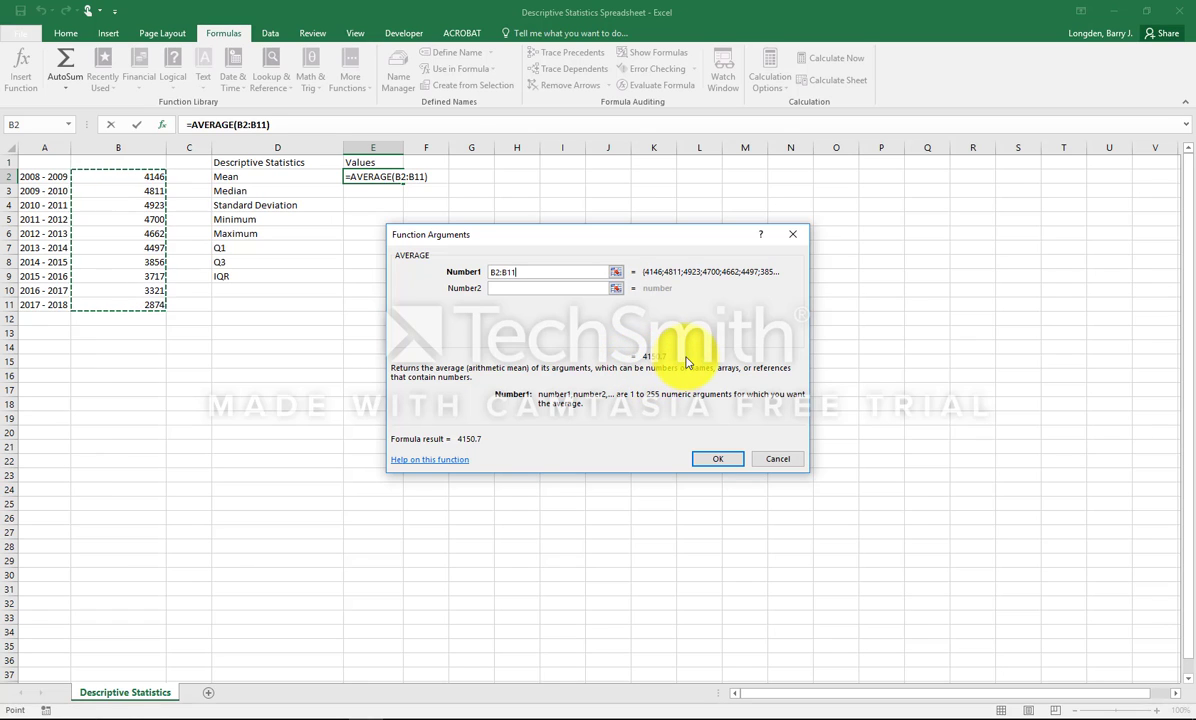
click(719, 461)
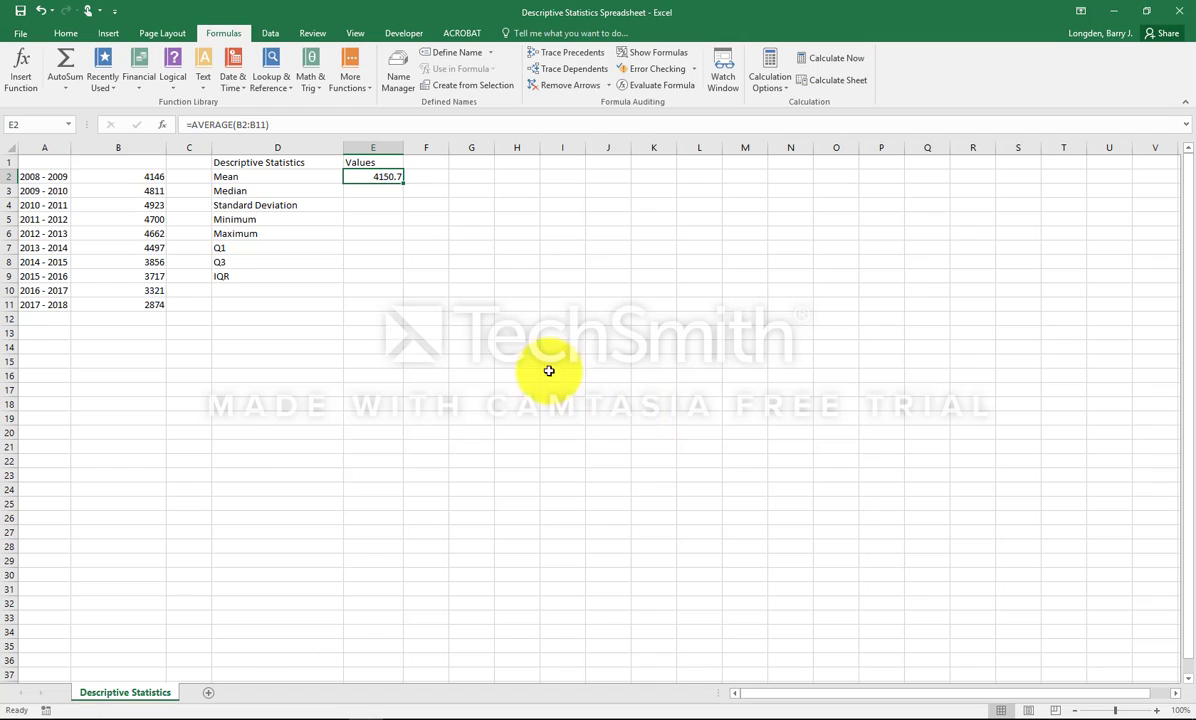
Step: Calculate the median of B2:B11 in cell E3 with the MEDIAN function
click(395, 192)
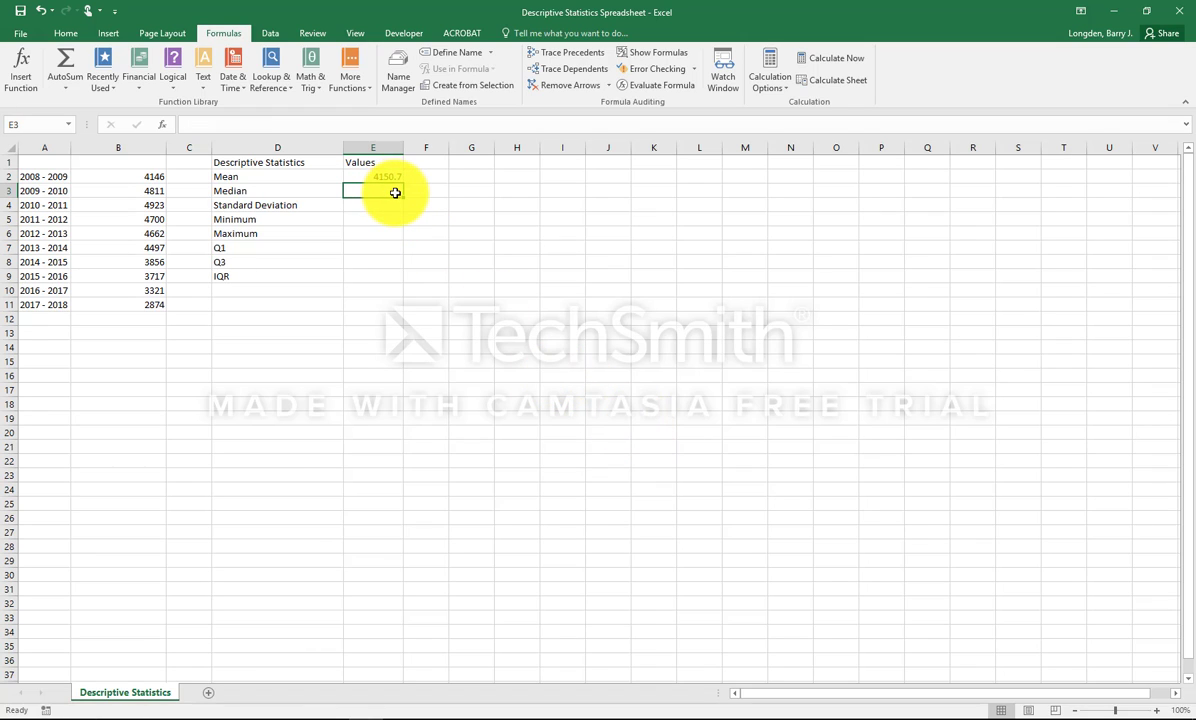
click(356, 82)
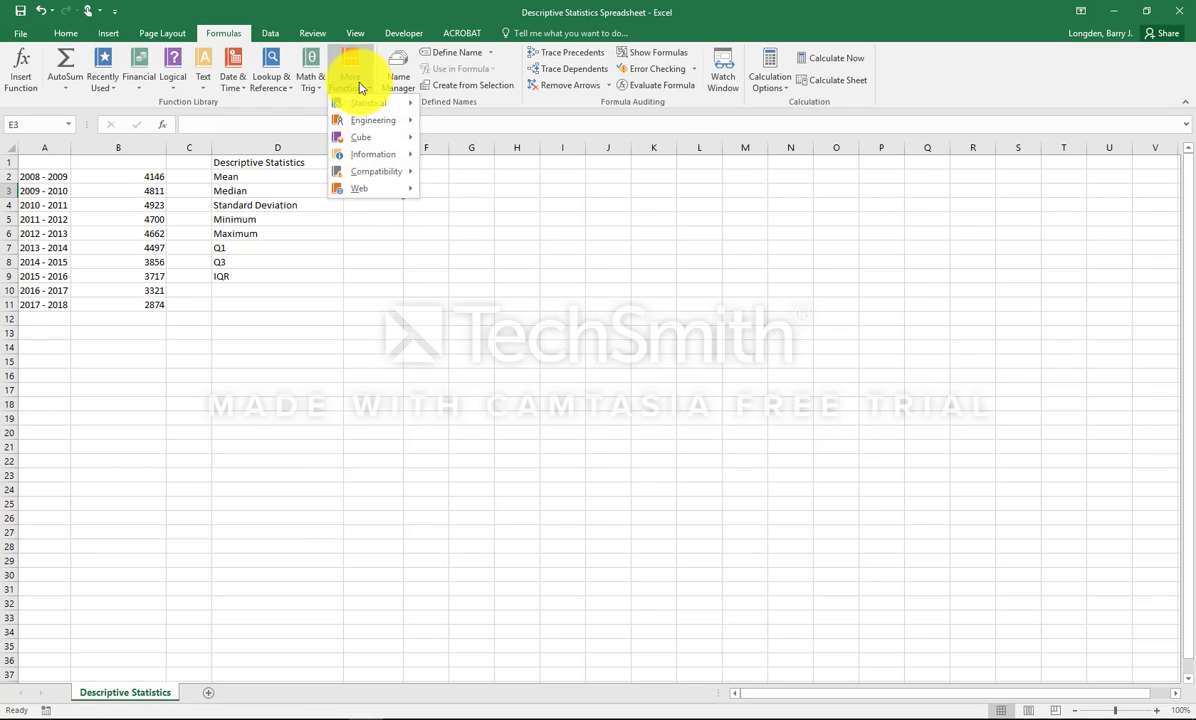
mouse_move(362, 104)
scroll(488, 261, down, 4)
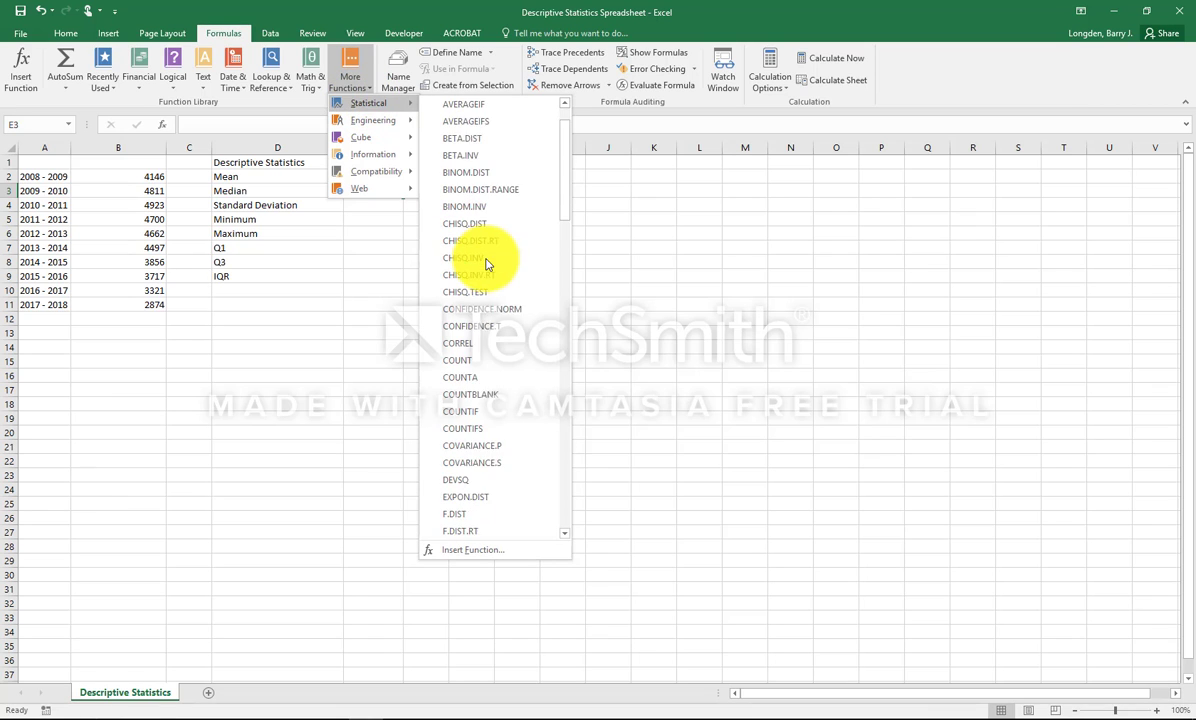
scroll(495, 300, down, 9)
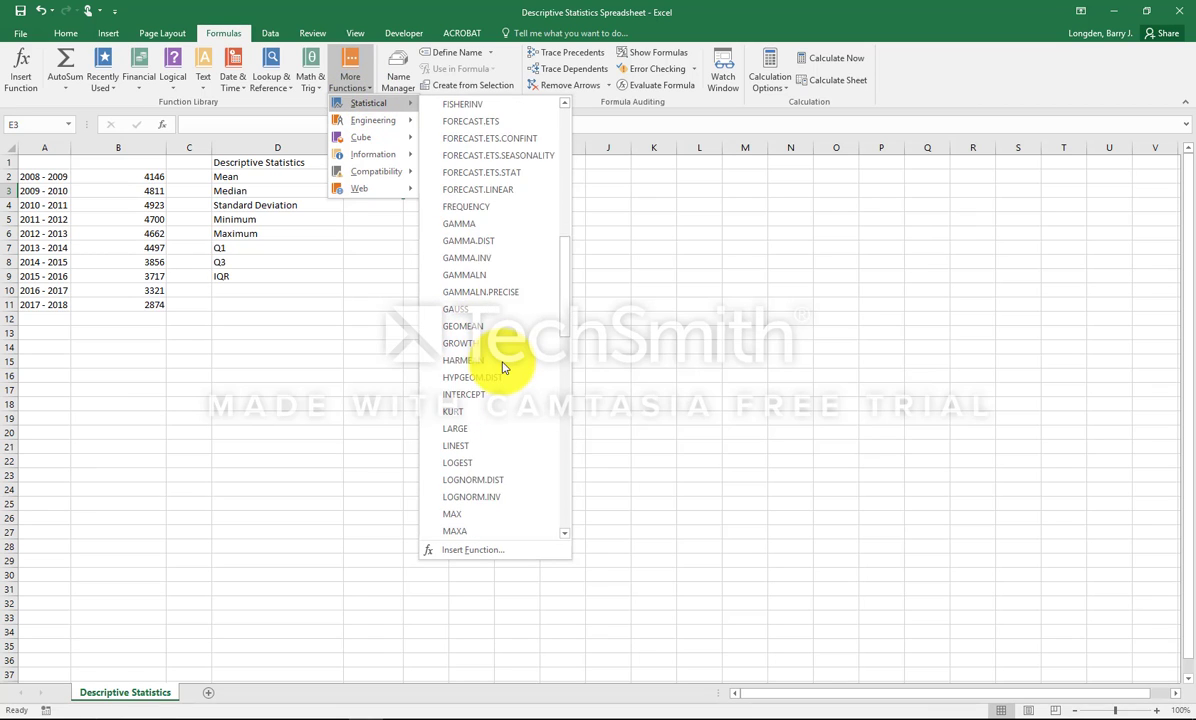
click(470, 446)
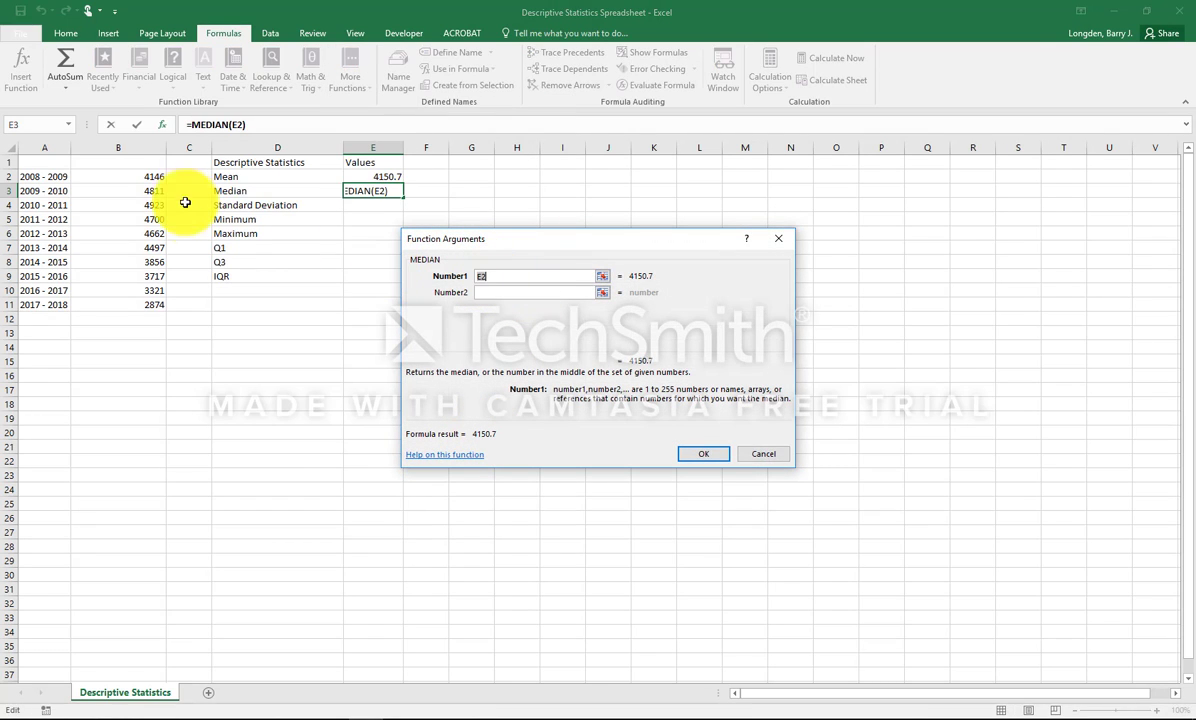
drag(147, 176, 145, 307)
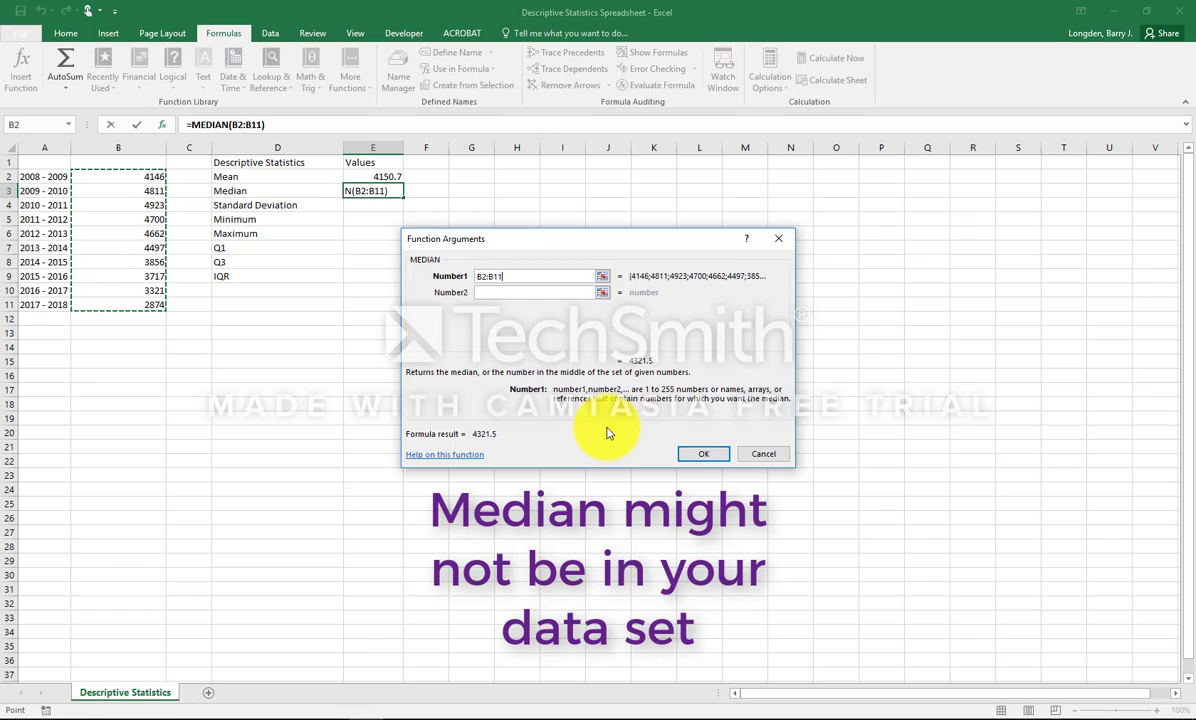
click(700, 454)
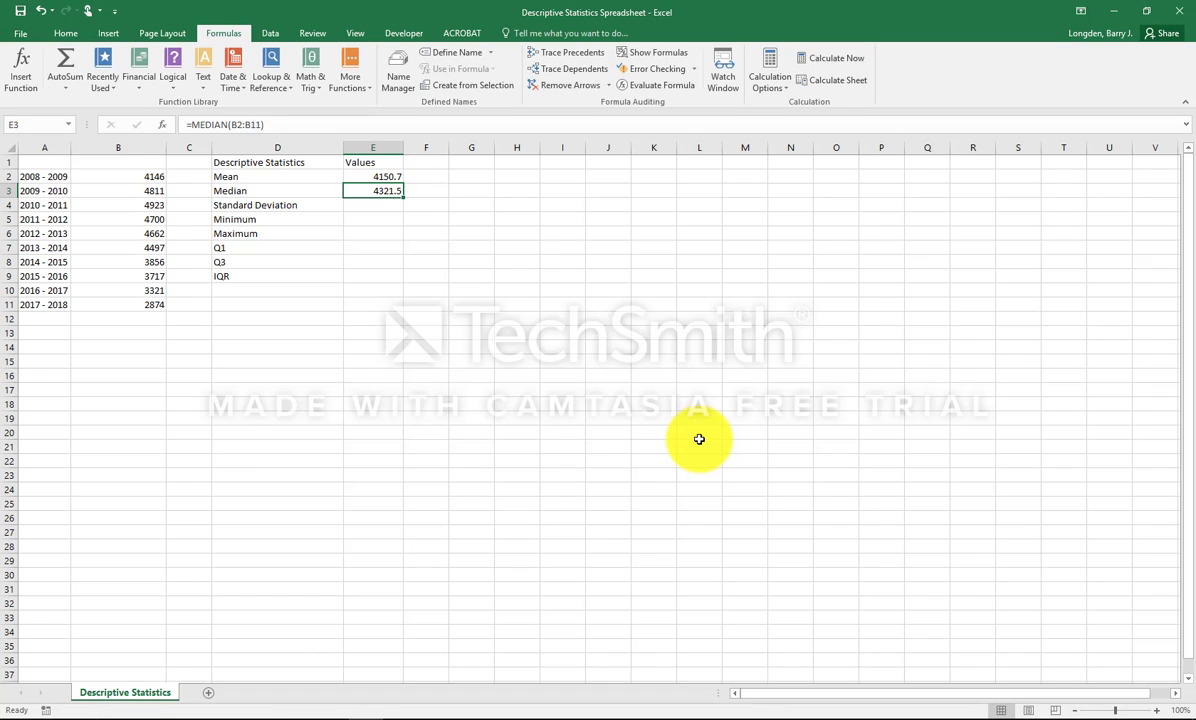
Step: Calculate the sample standard deviation of B2:B11 in cell E4 with the STDEV.S function
click(371, 205)
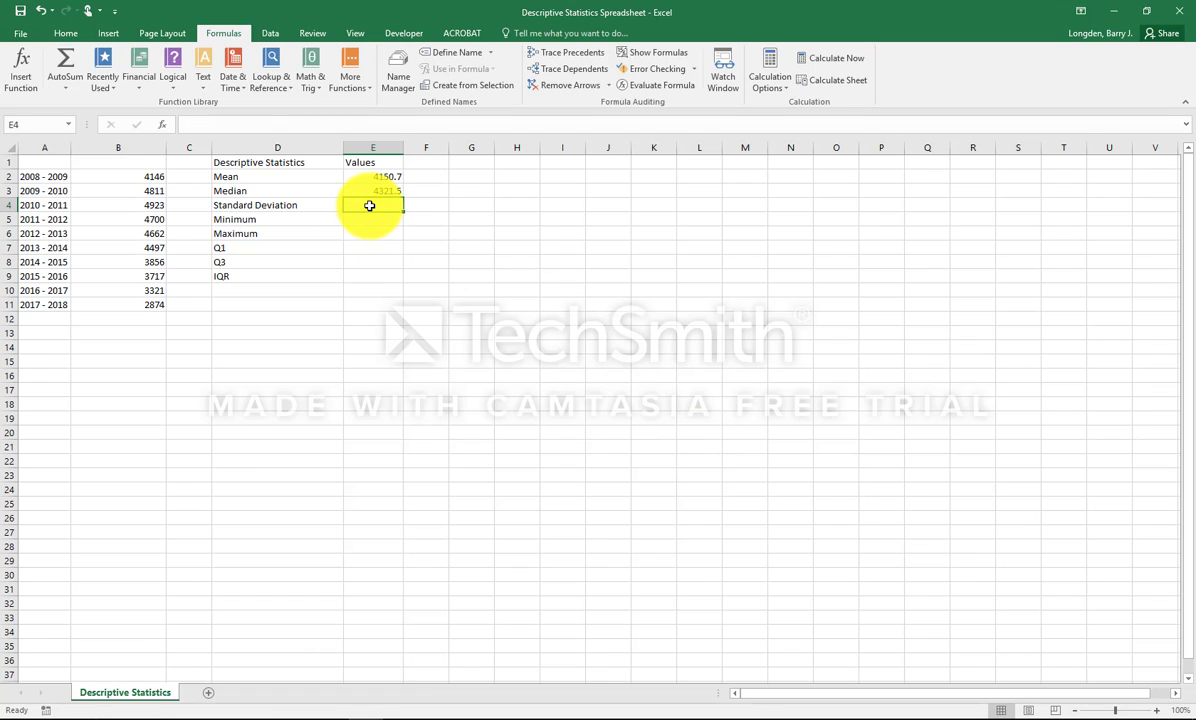
text(=)
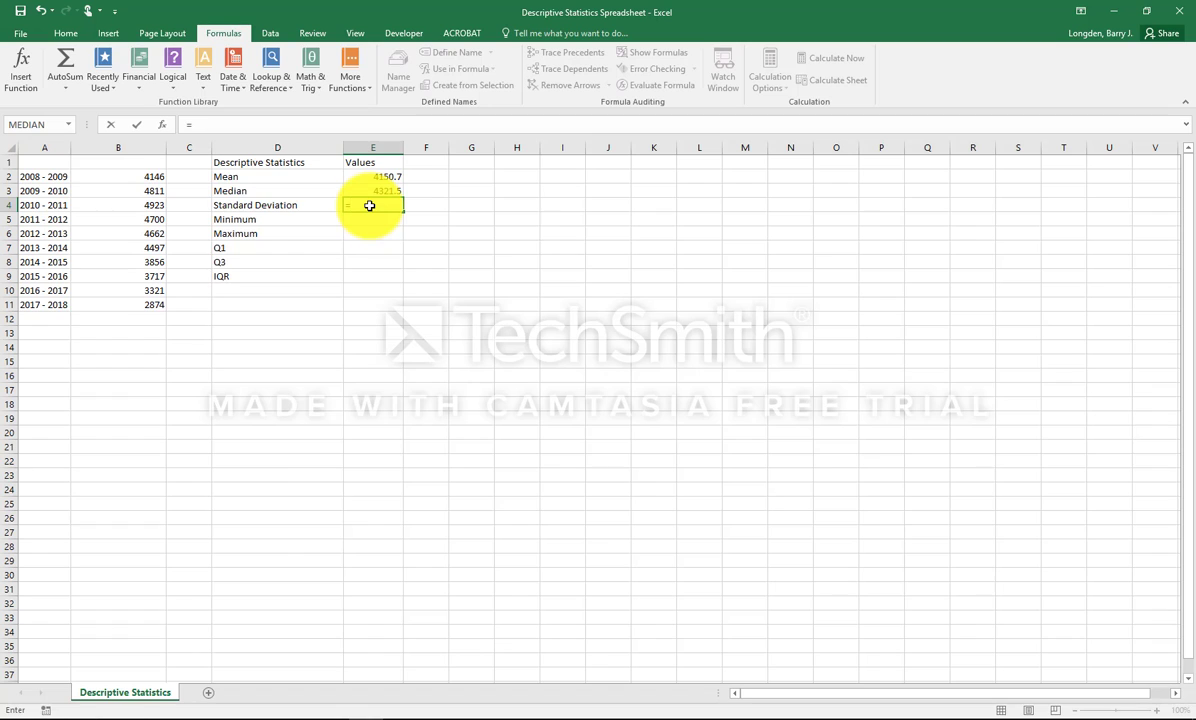
key(BackSpace)
click(350, 80)
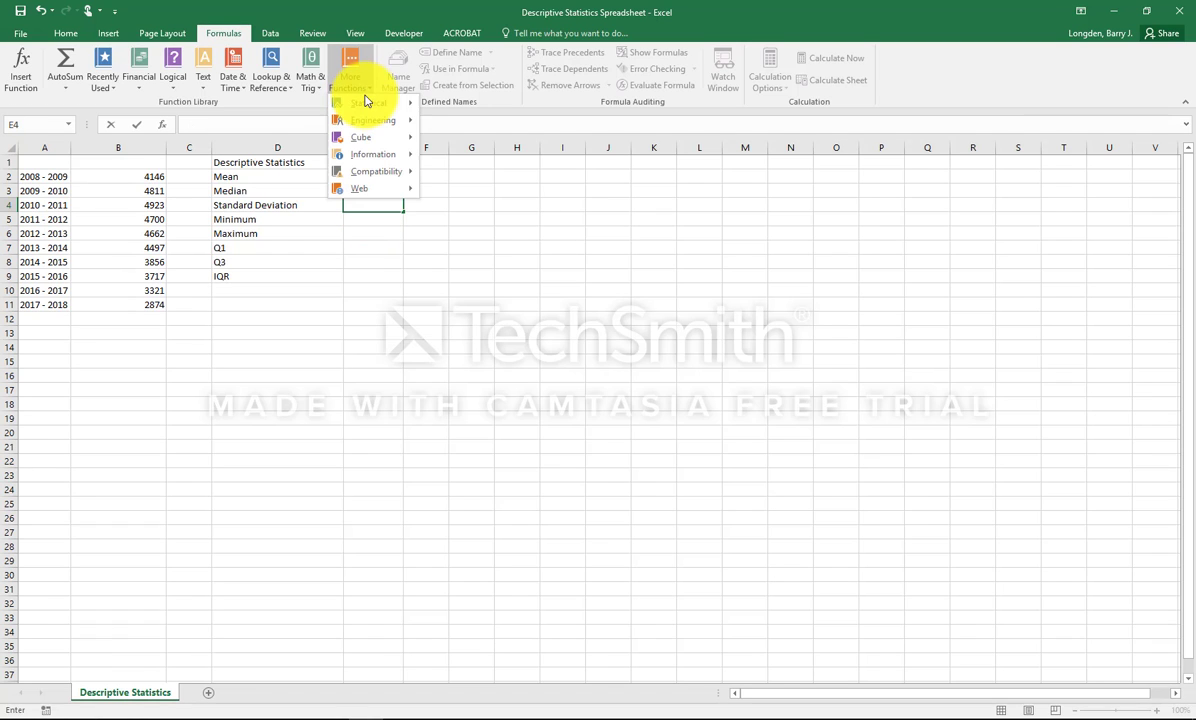
mouse_move(372, 103)
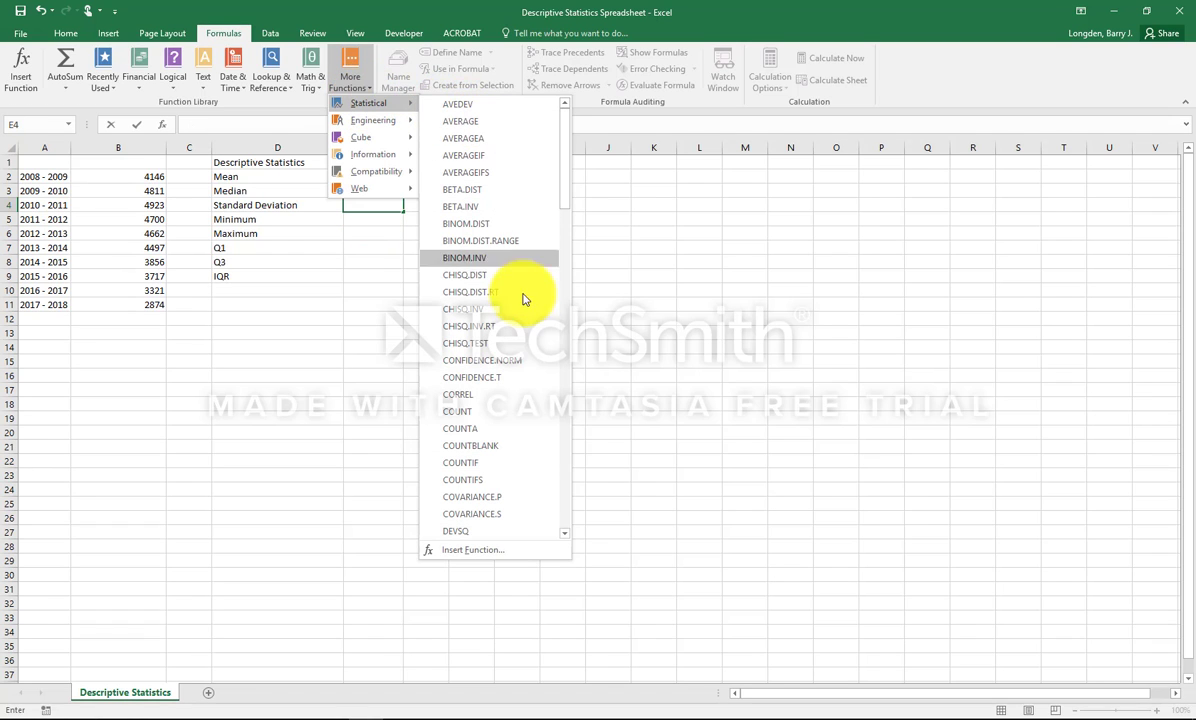
scroll(512, 345, down, 18)
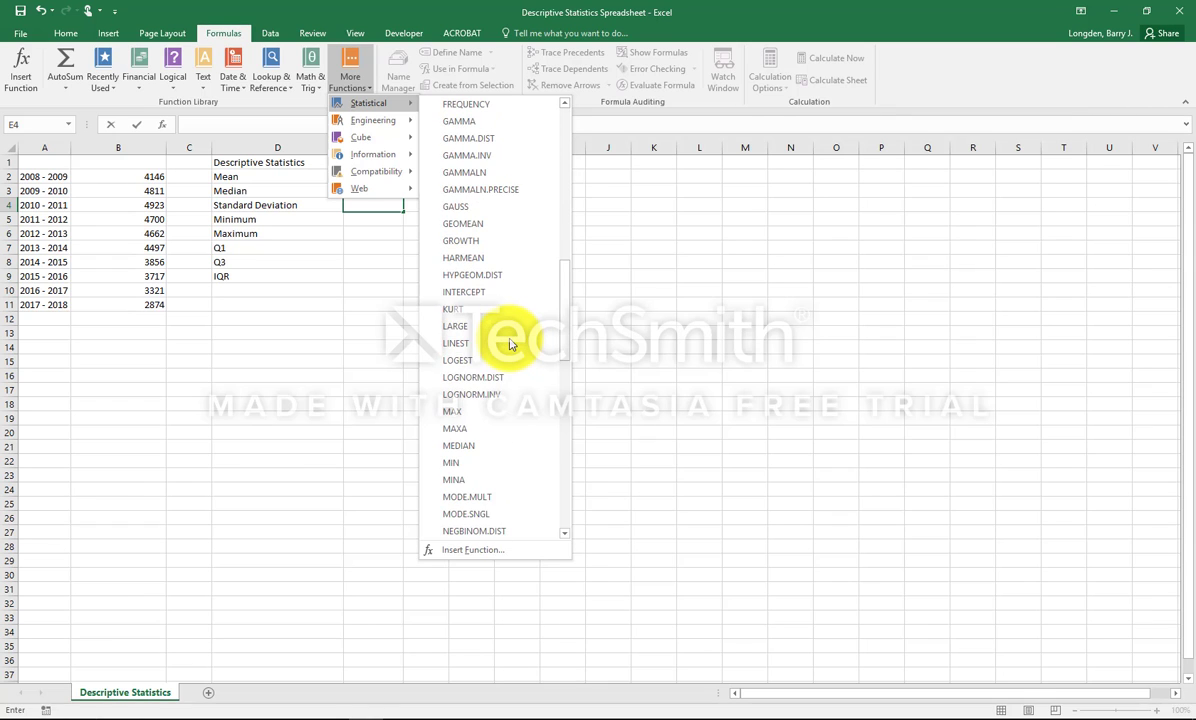
scroll(510, 344, down, 6)
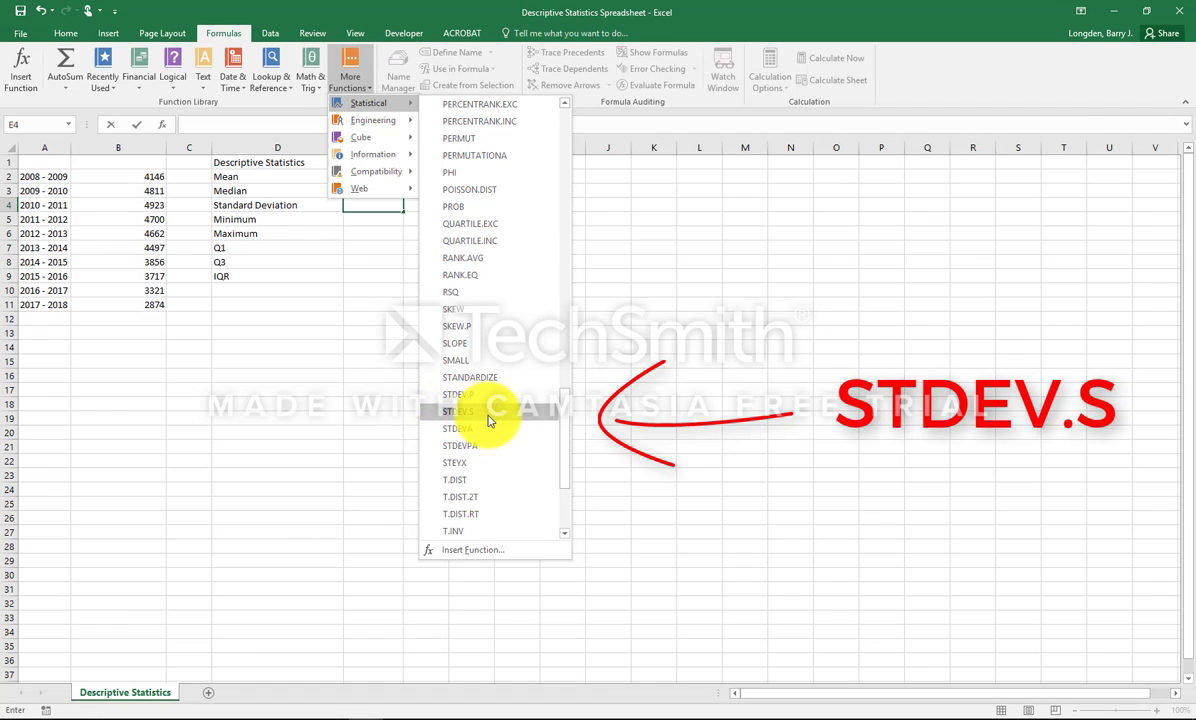
click(462, 412)
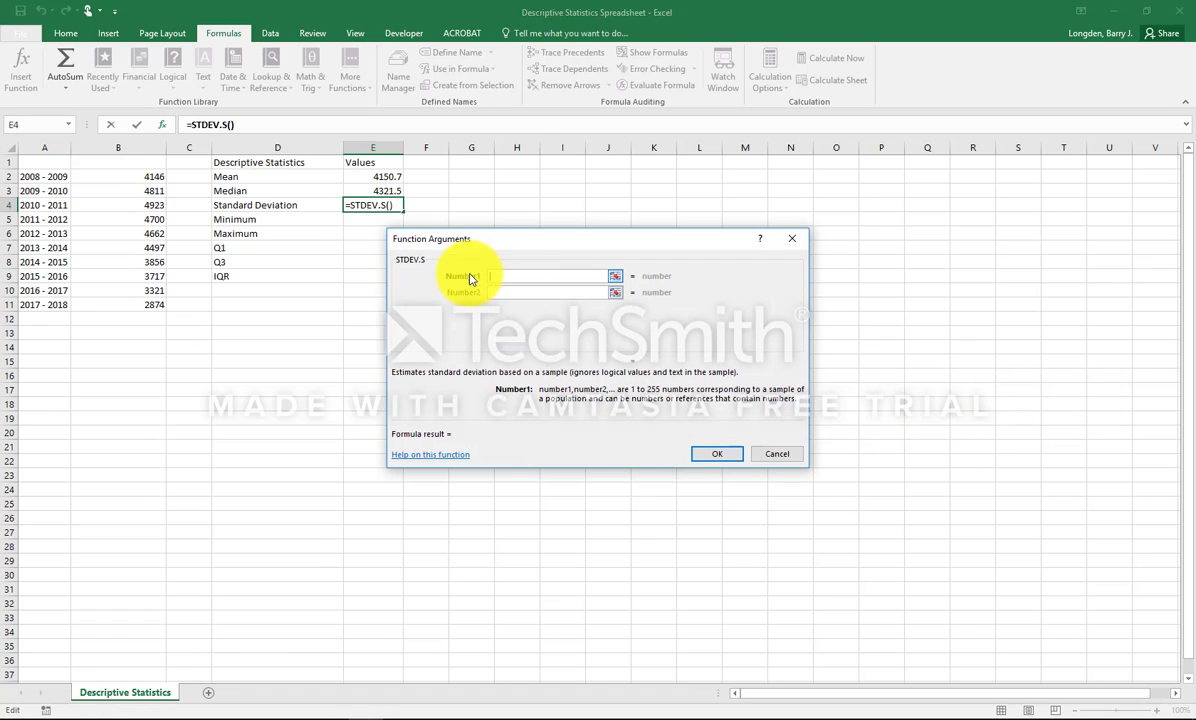
drag(156, 175, 149, 302)
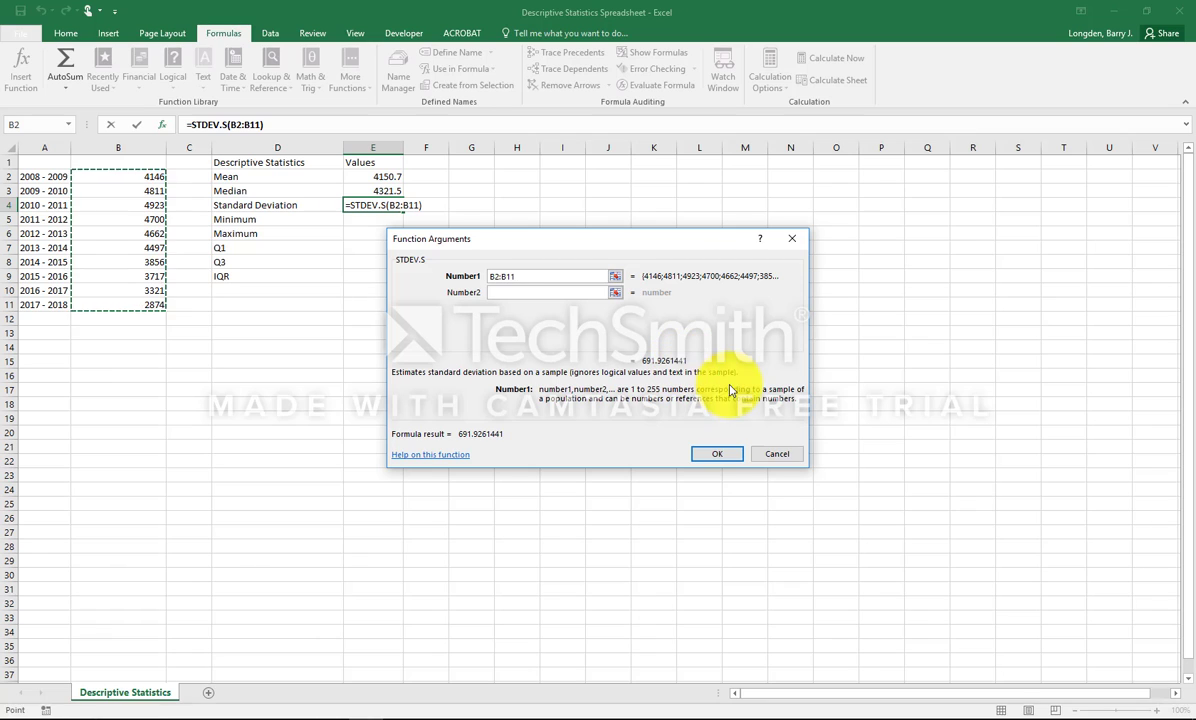
click(715, 456)
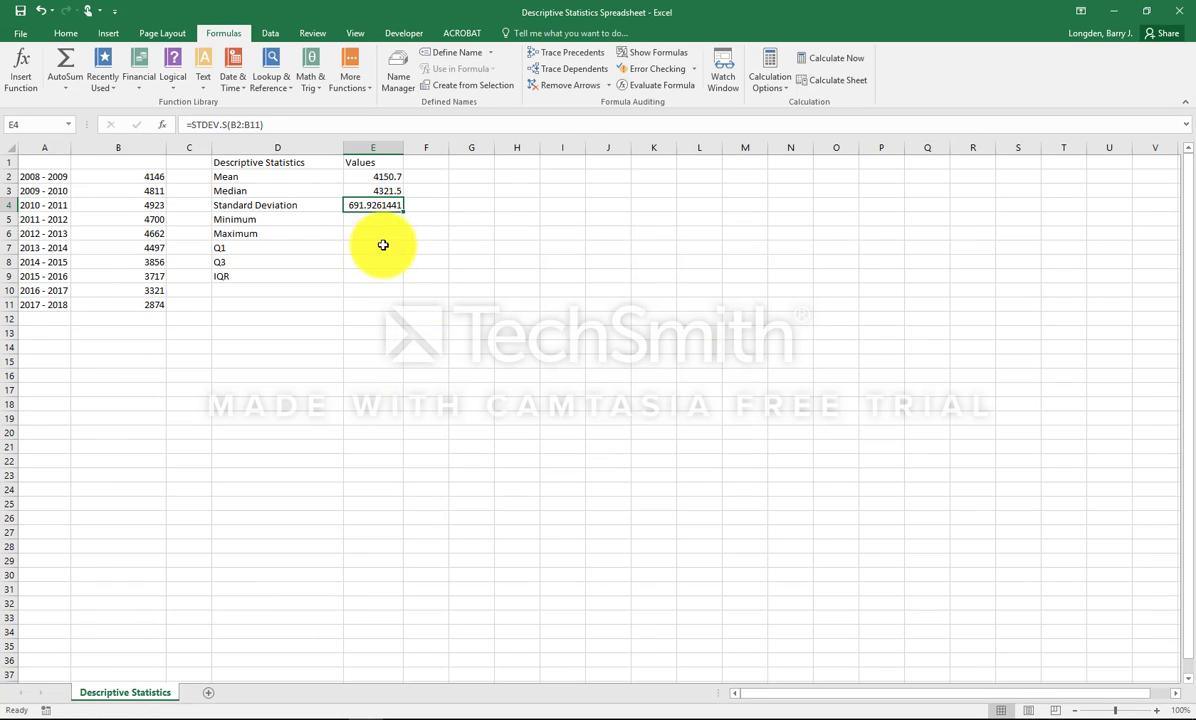
Step: Calculate the minimum of B2:B11 in cell E5 with the MIN function
click(362, 220)
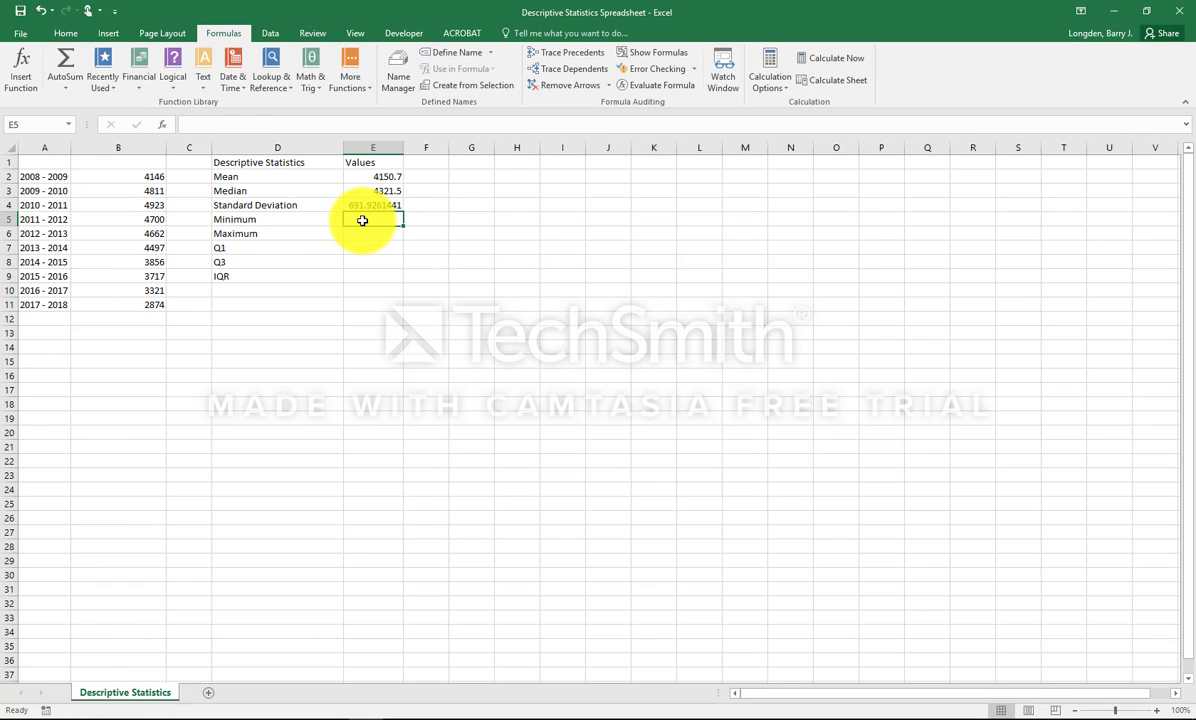
click(356, 84)
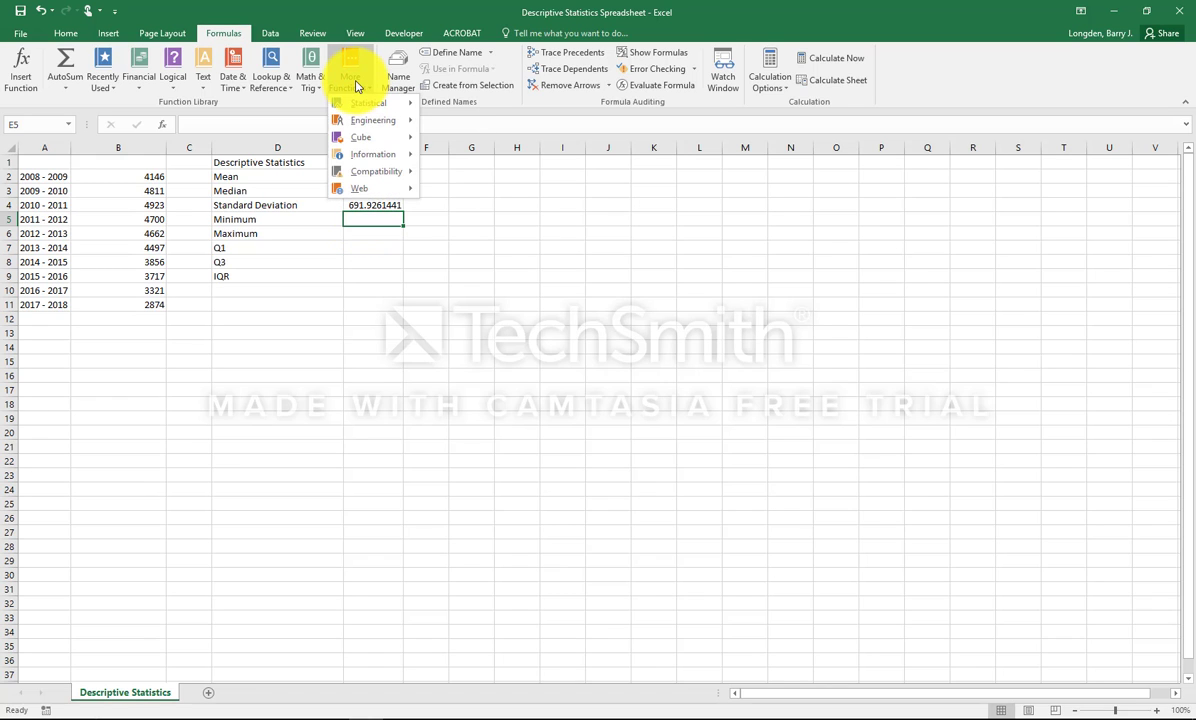
mouse_move(366, 104)
scroll(503, 203, down, 12)
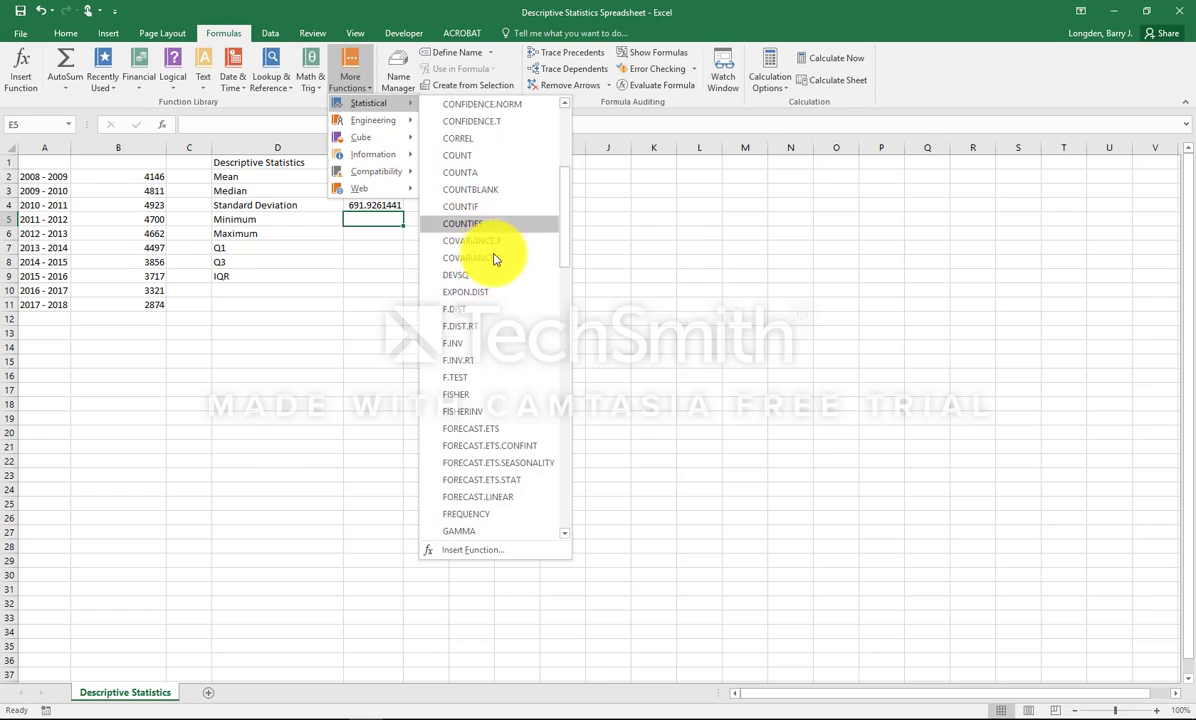
scroll(517, 446, down, 1)
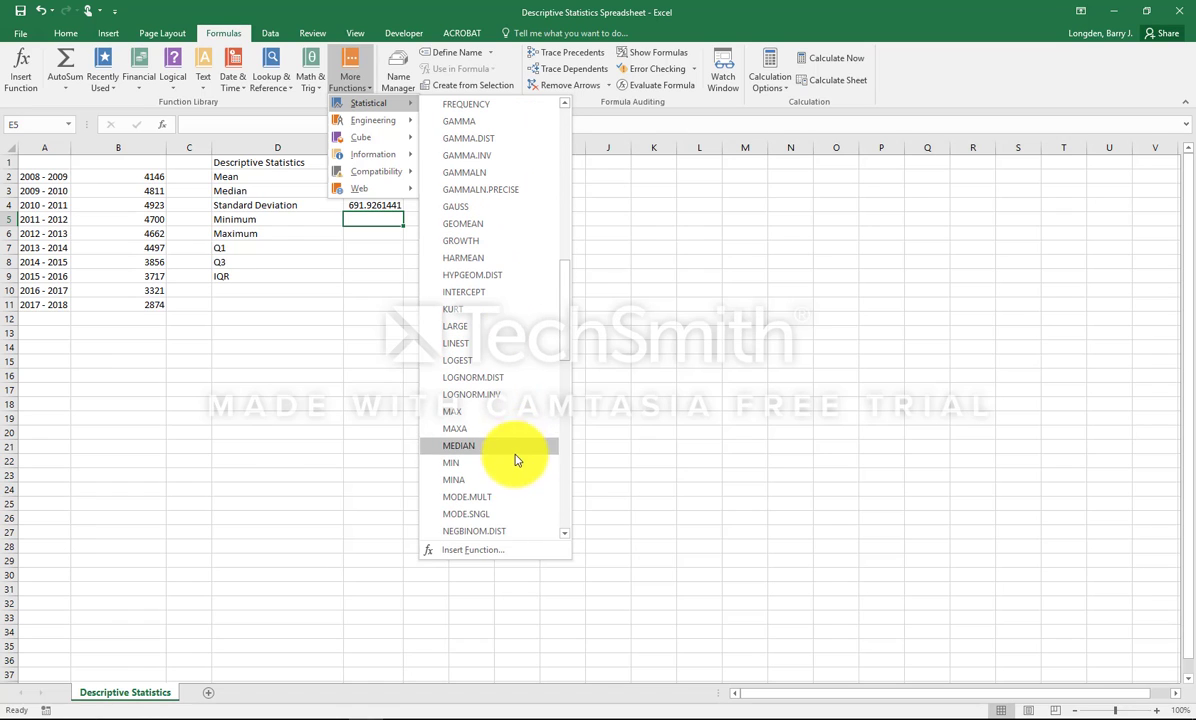
click(454, 464)
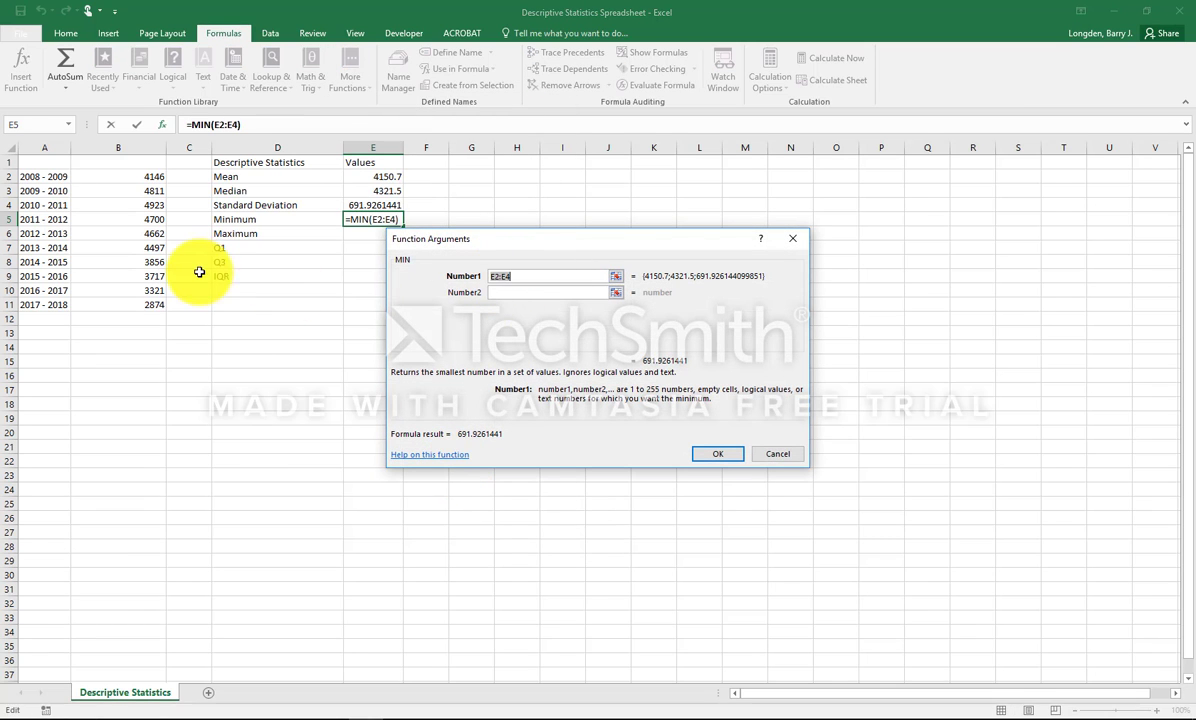
drag(133, 181, 146, 302)
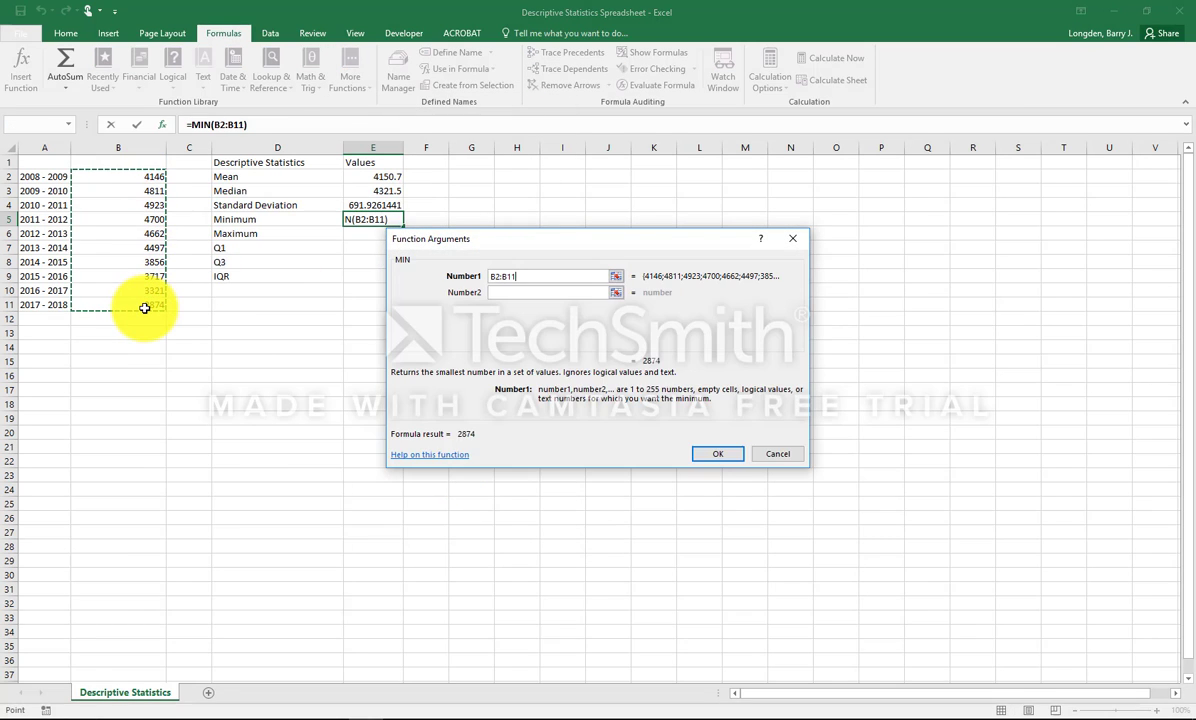
click(714, 455)
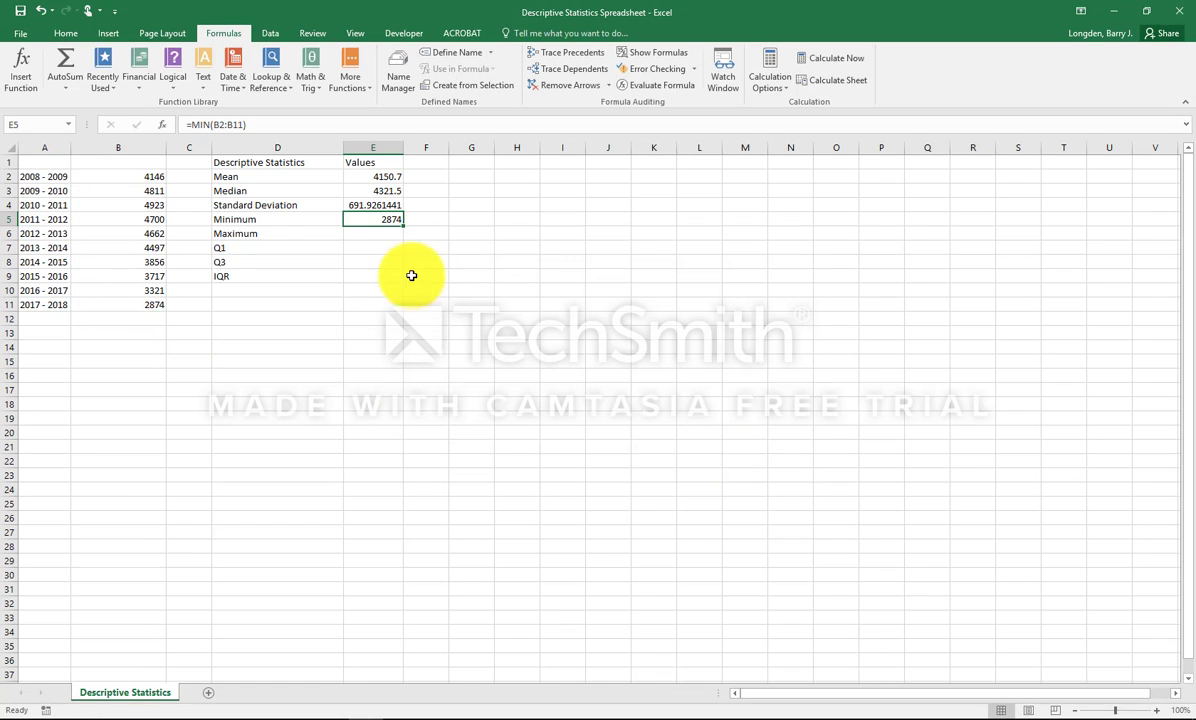
Step: Calculate the maximum of B2:B11 in cell E6 with the MAX function
click(358, 234)
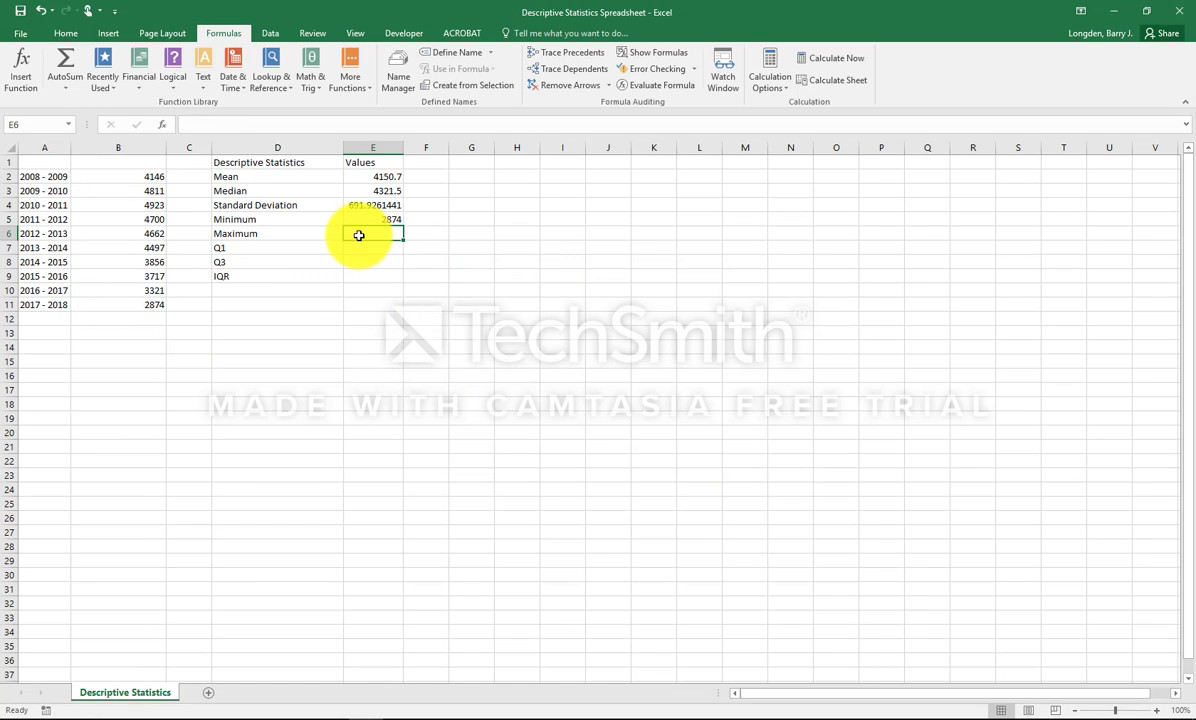
click(349, 80)
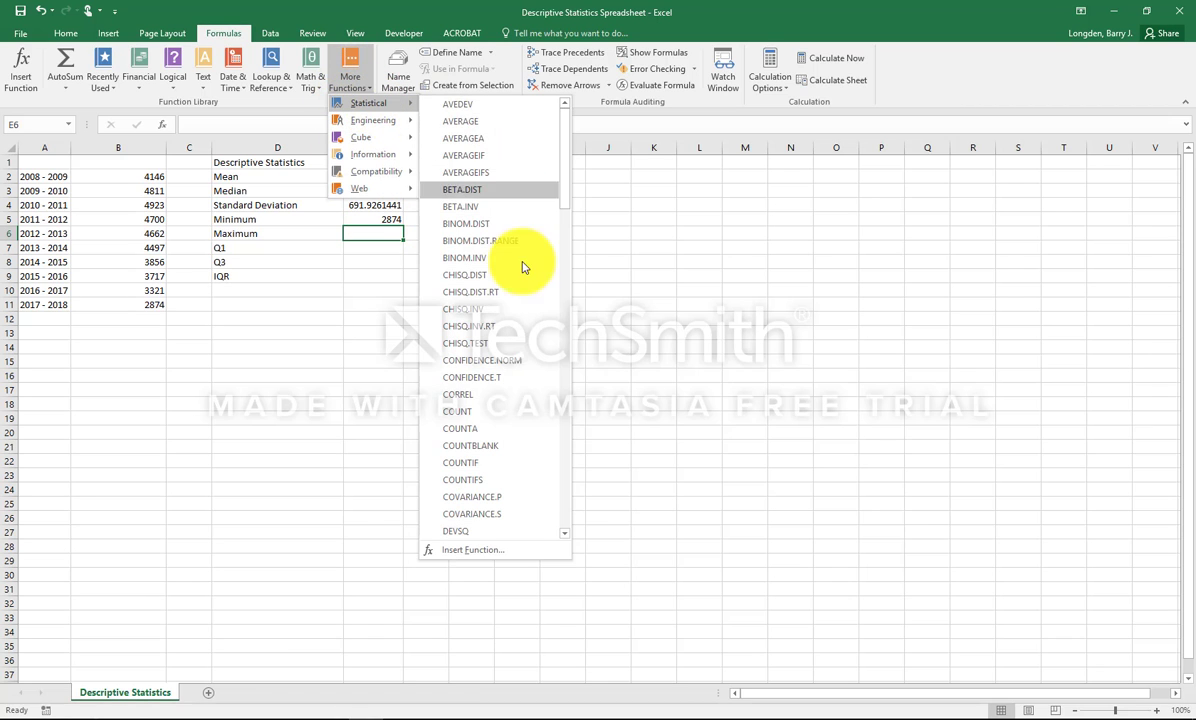
scroll(526, 288, down, 4)
scroll(511, 357, down, 11)
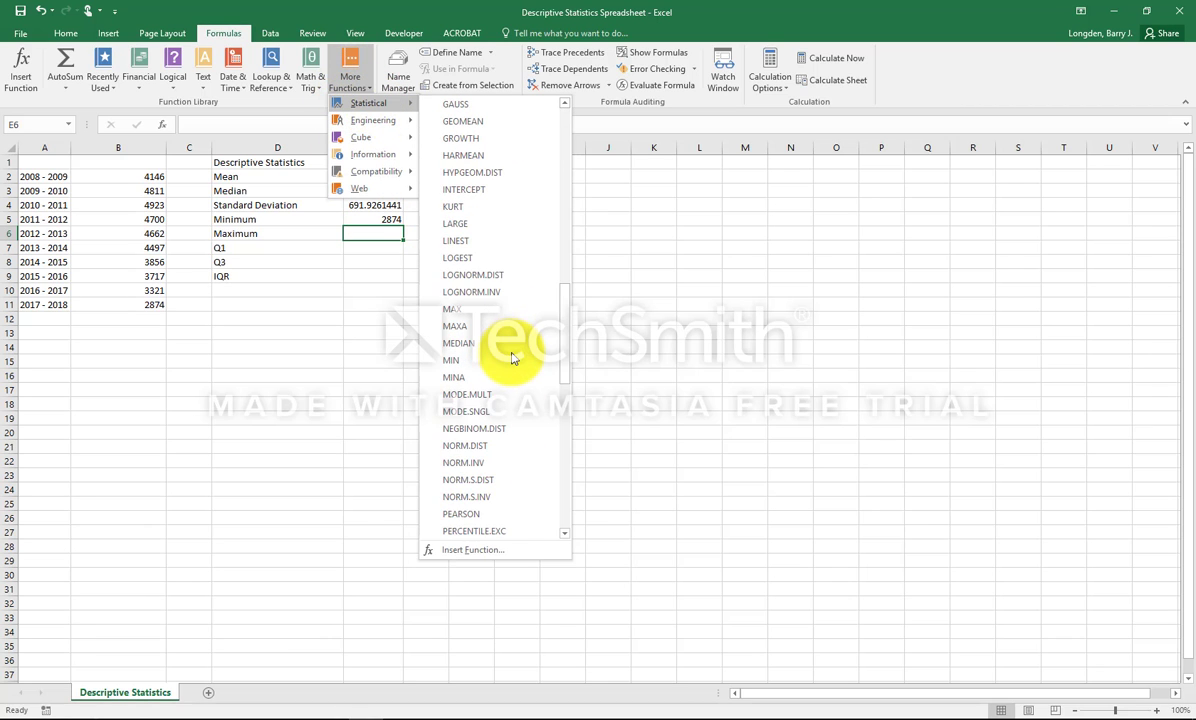
click(481, 311)
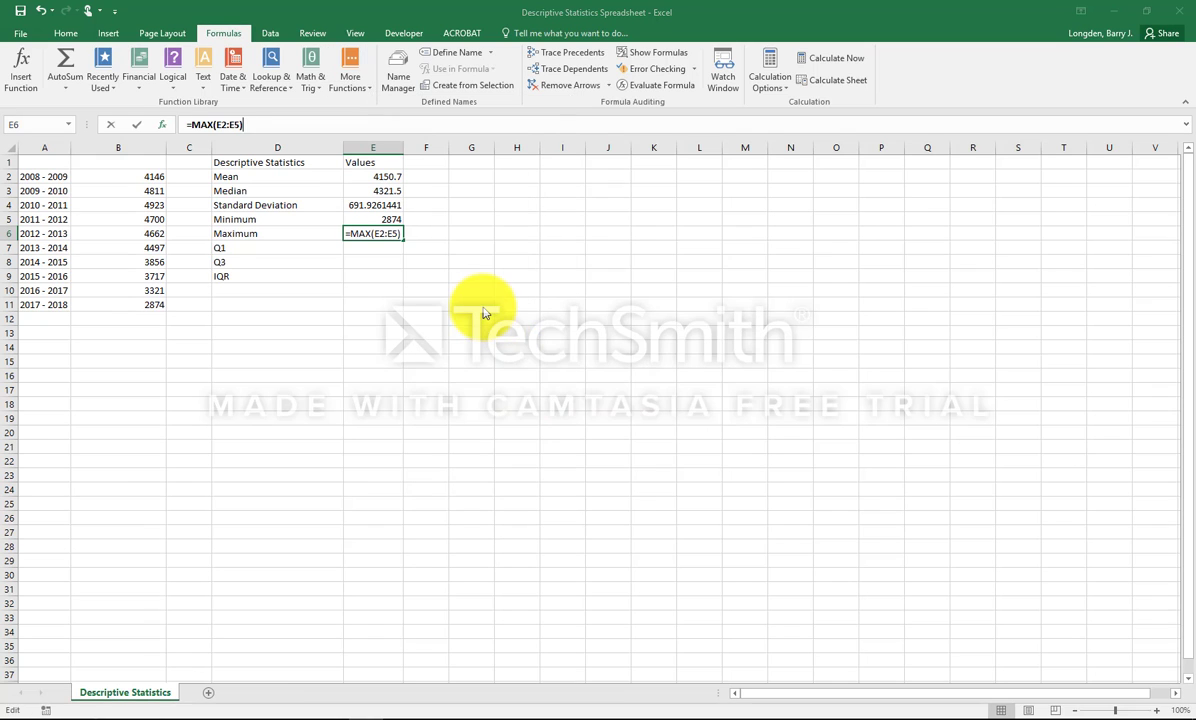
drag(152, 178, 152, 306)
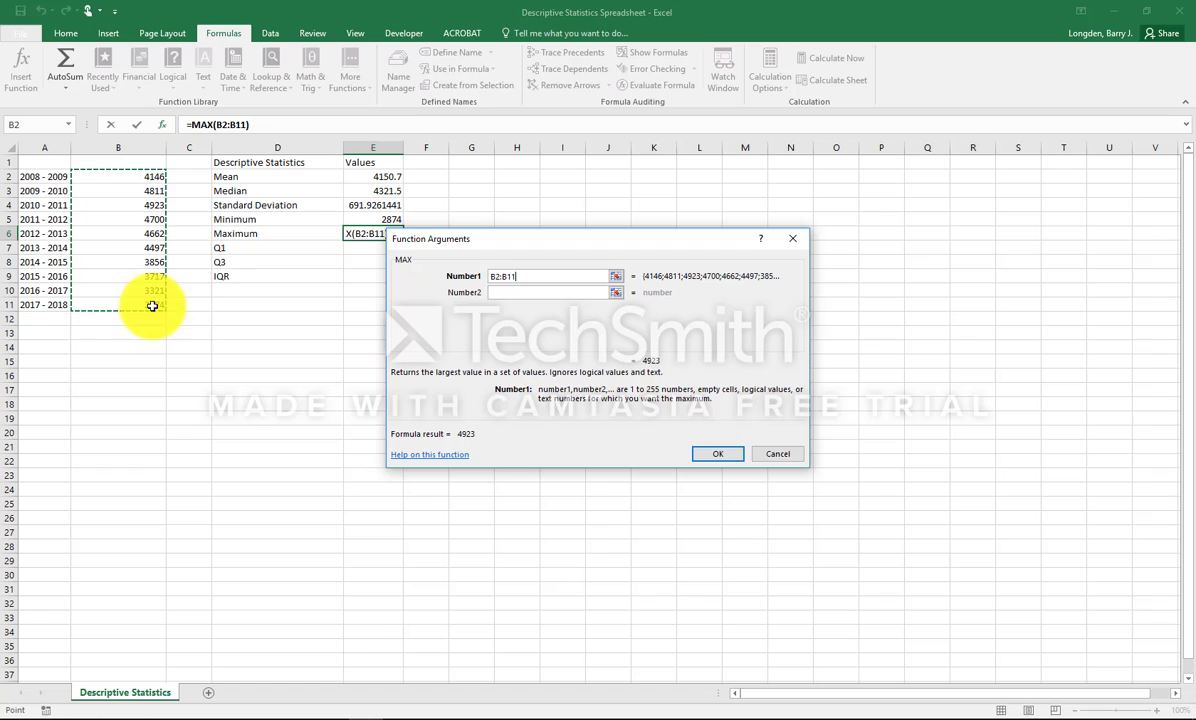
click(722, 455)
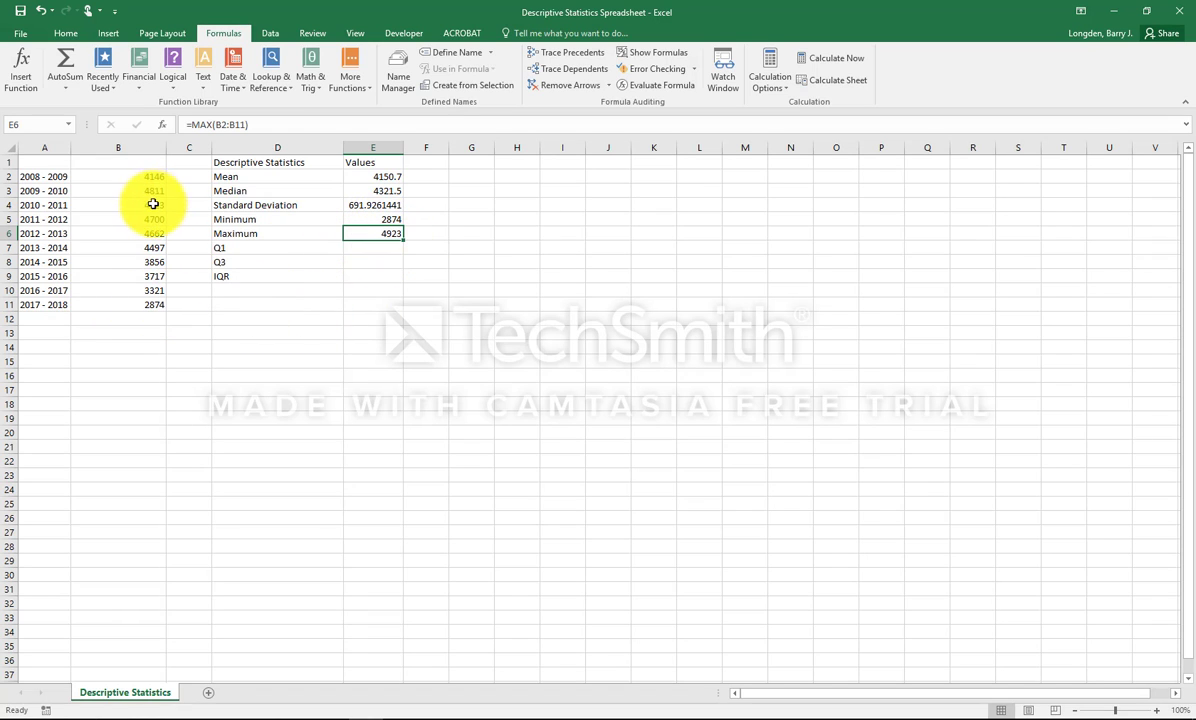
Step: Calculate the first quartile of B2:B11 in cell E7 with the QUARTILE.INC function, using quart 1
click(363, 248)
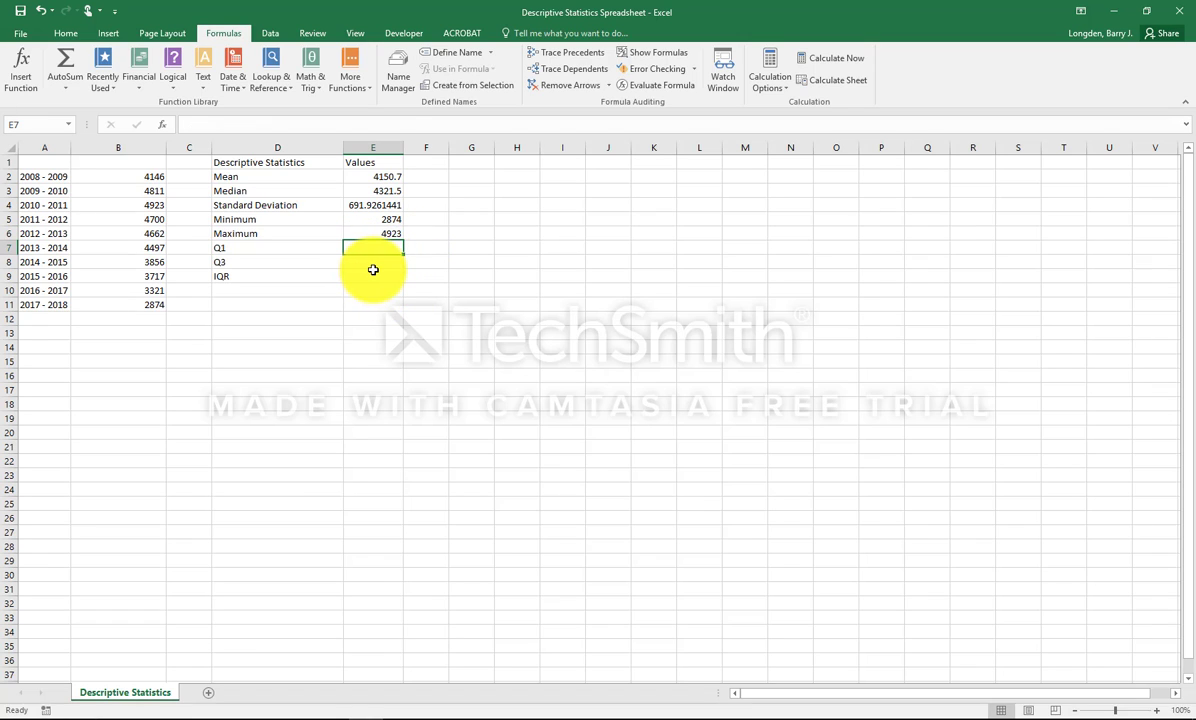
click(363, 100)
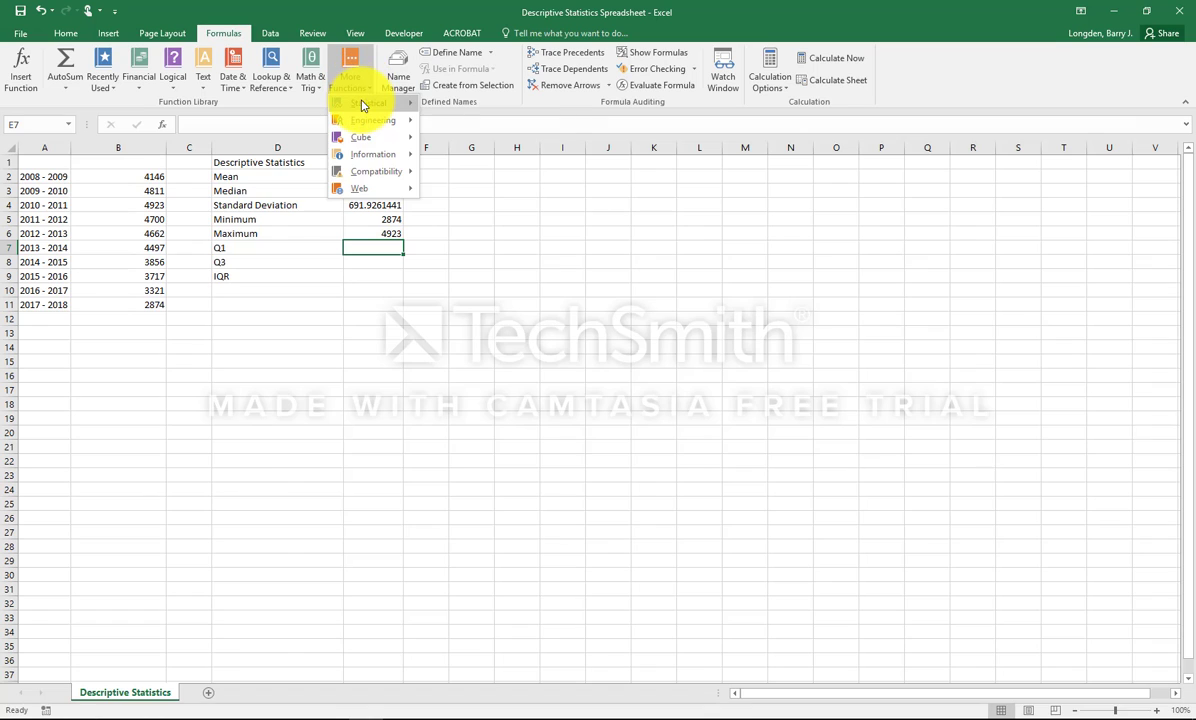
mouse_move(364, 105)
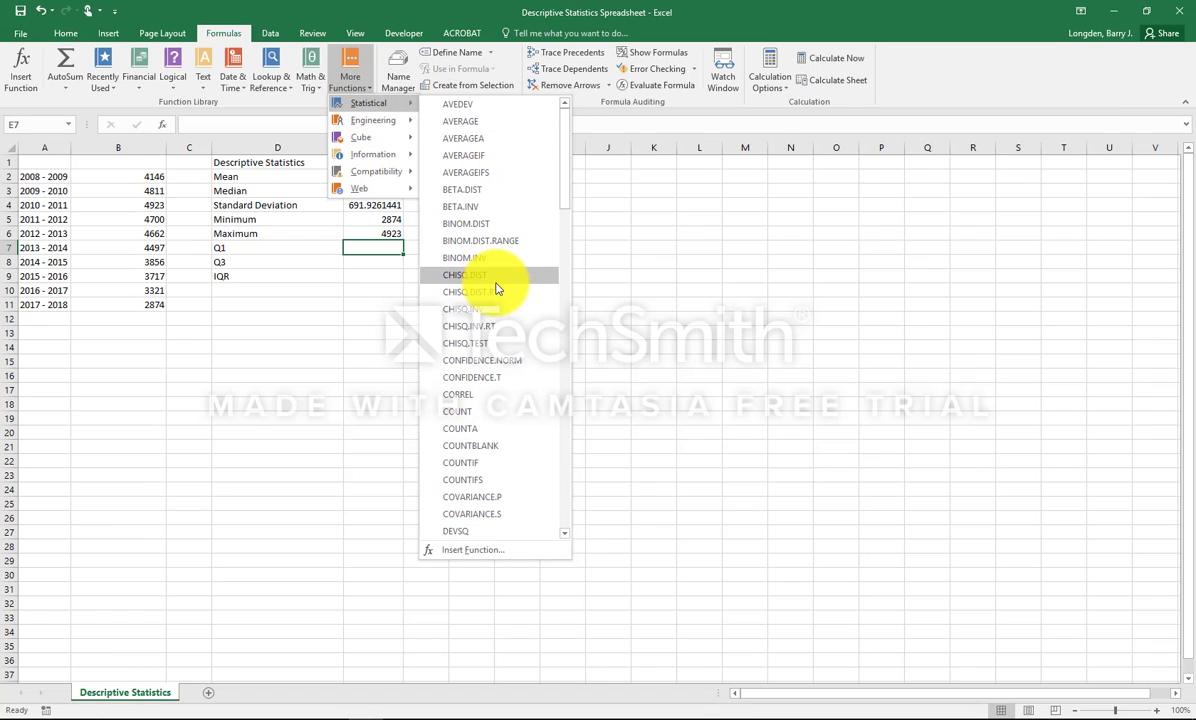
scroll(498, 279, down, 7)
scroll(498, 279, down, 15)
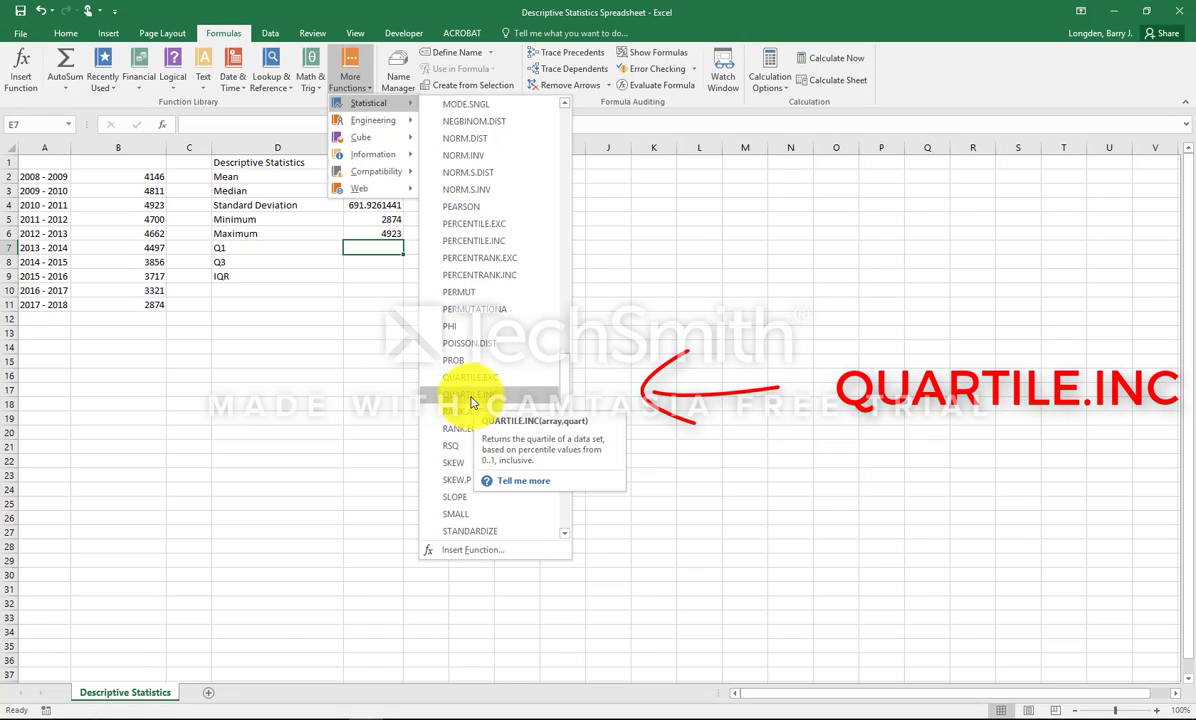
click(472, 400)
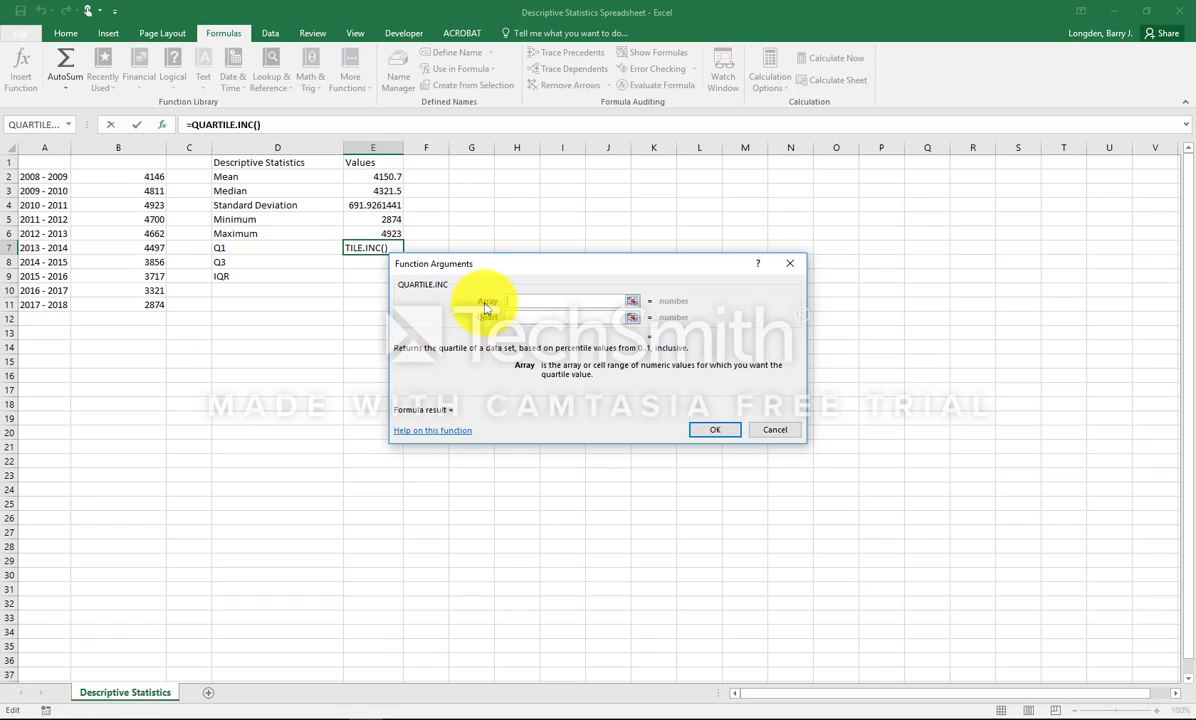
drag(146, 176, 147, 312)
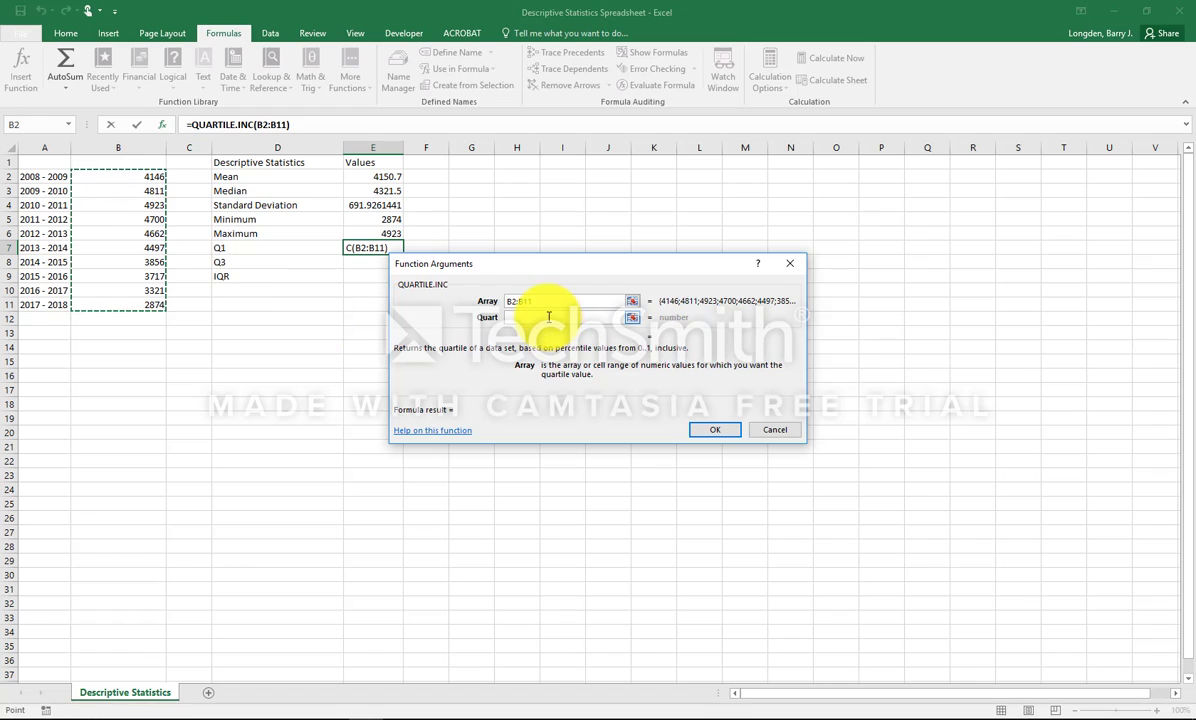
click(547, 314)
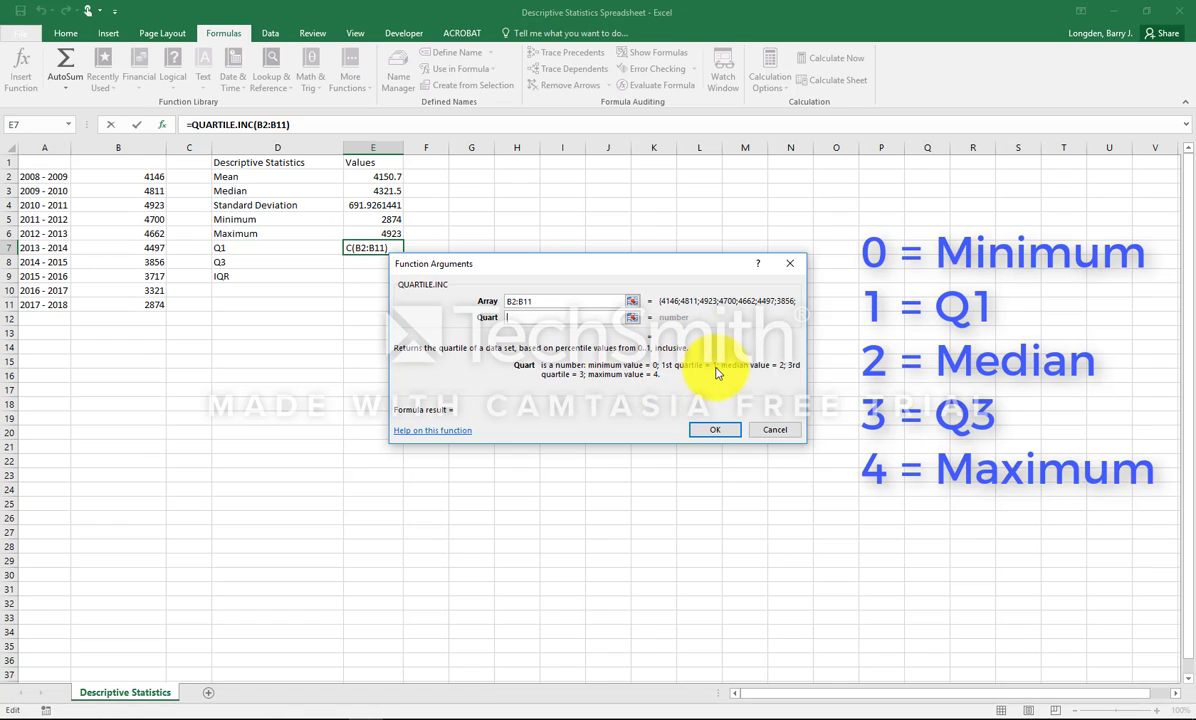
click(548, 317)
text(1)
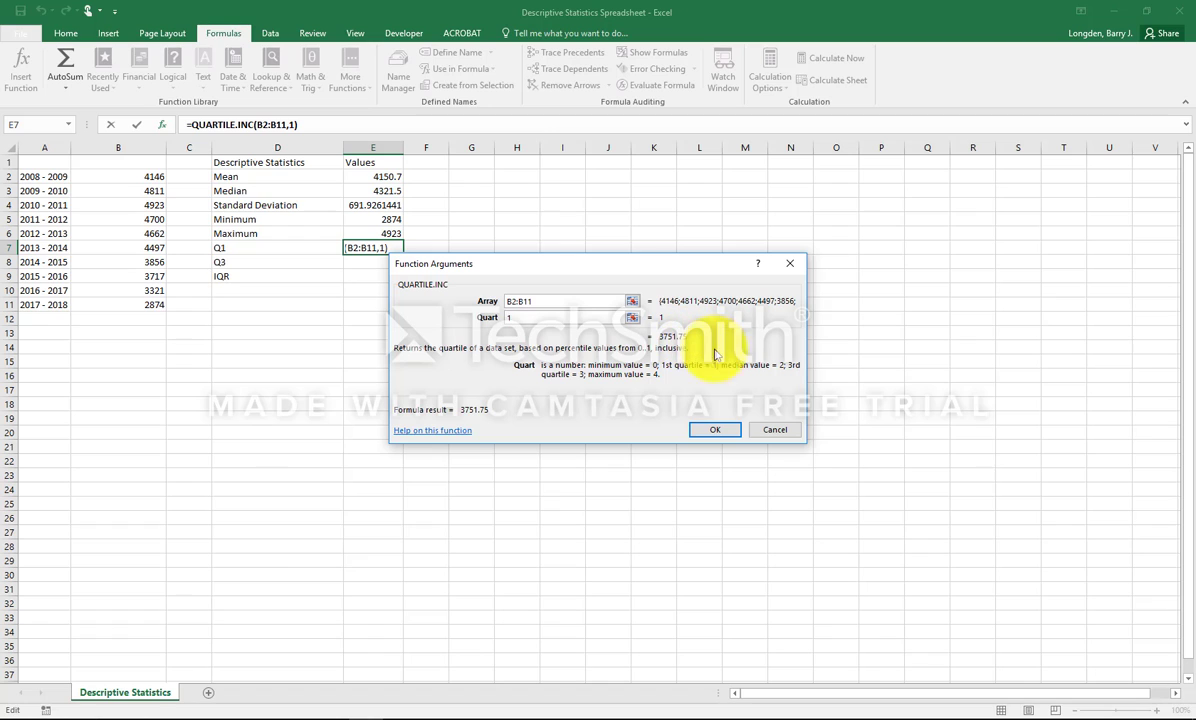
click(712, 432)
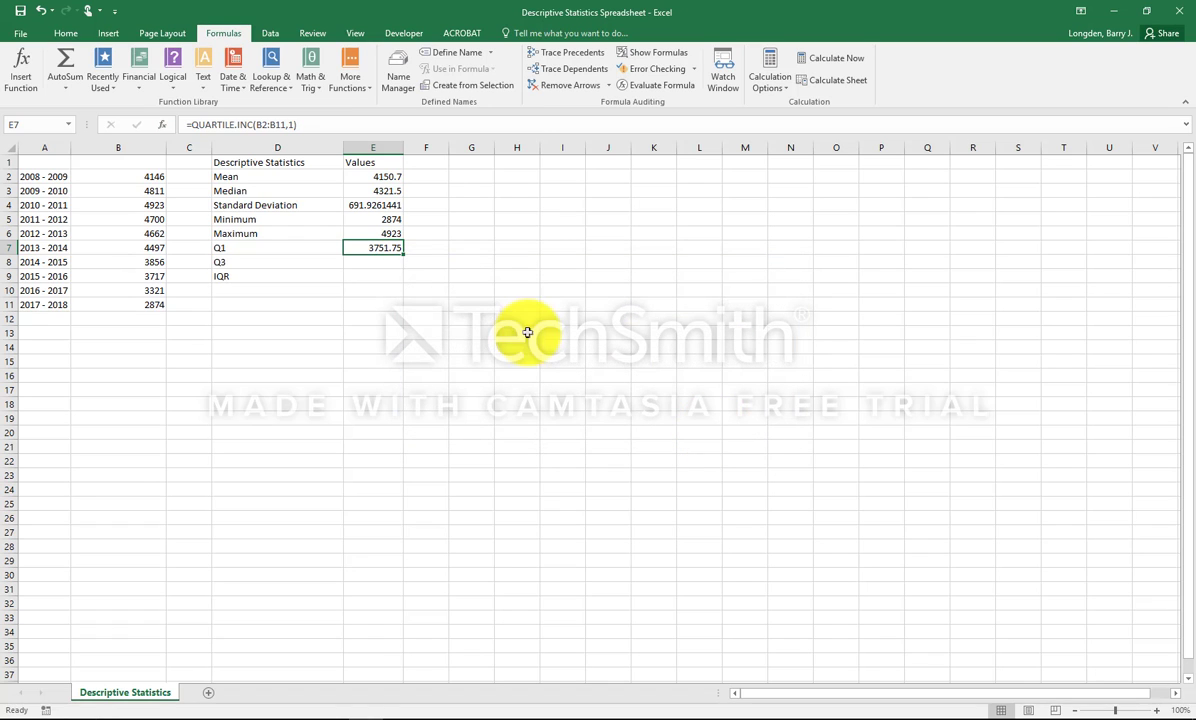
Step: Calculate the third quartile of B2:B11 in cell E8 with the QUARTILE.INC function, using quart 3
click(383, 264)
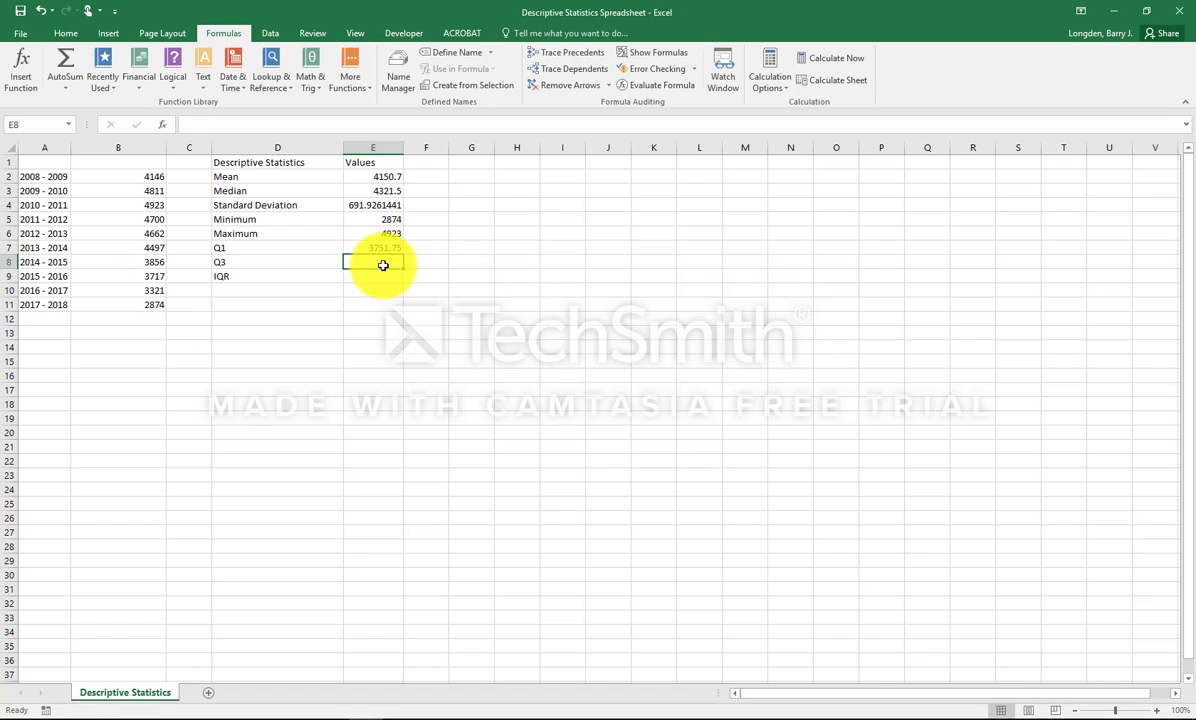
click(363, 91)
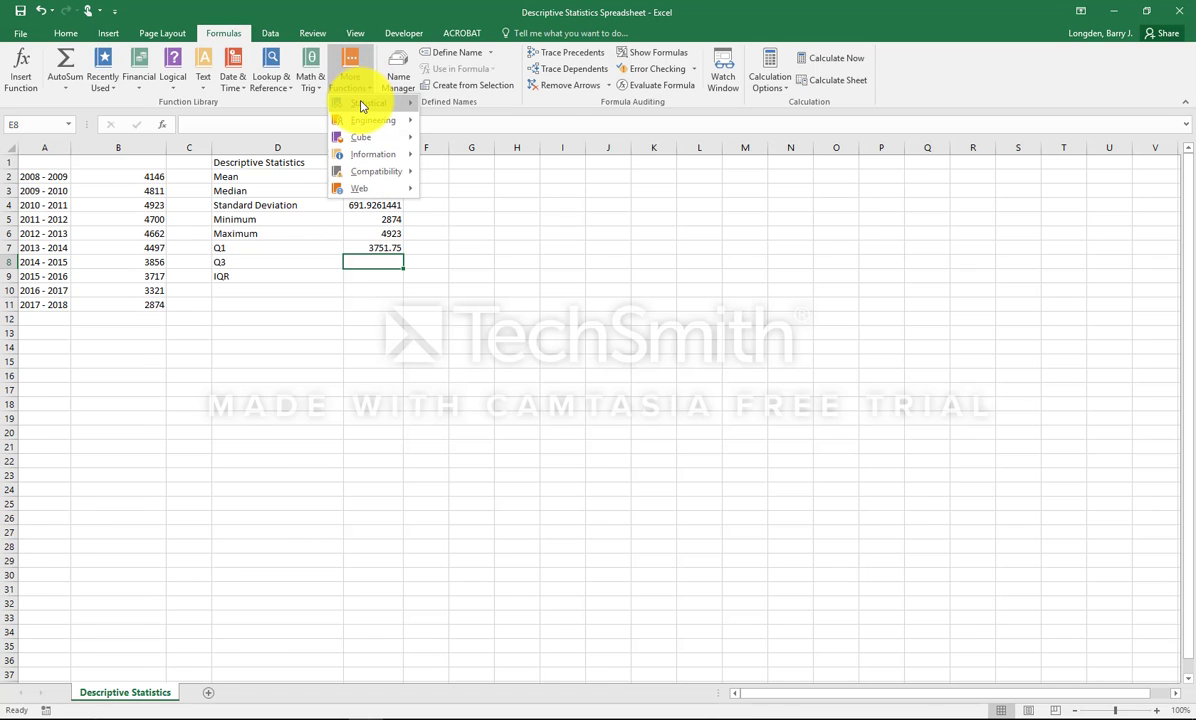
mouse_move(365, 105)
scroll(502, 342, down, 10)
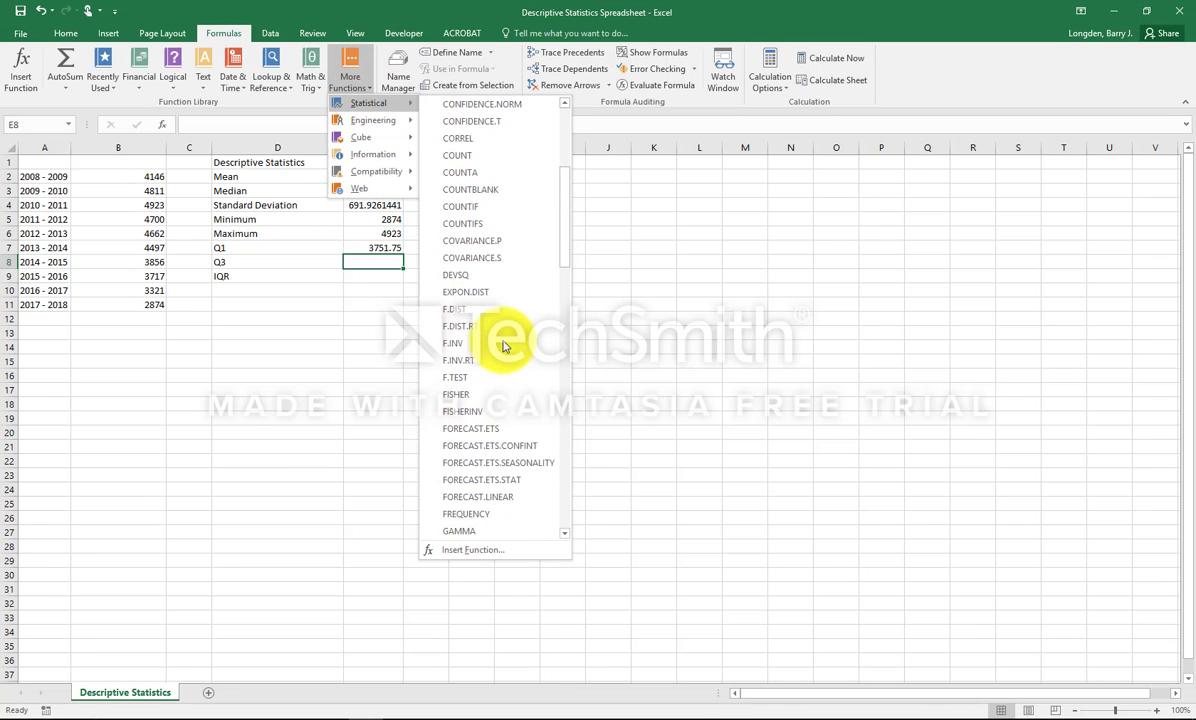
scroll(502, 347, down, 12)
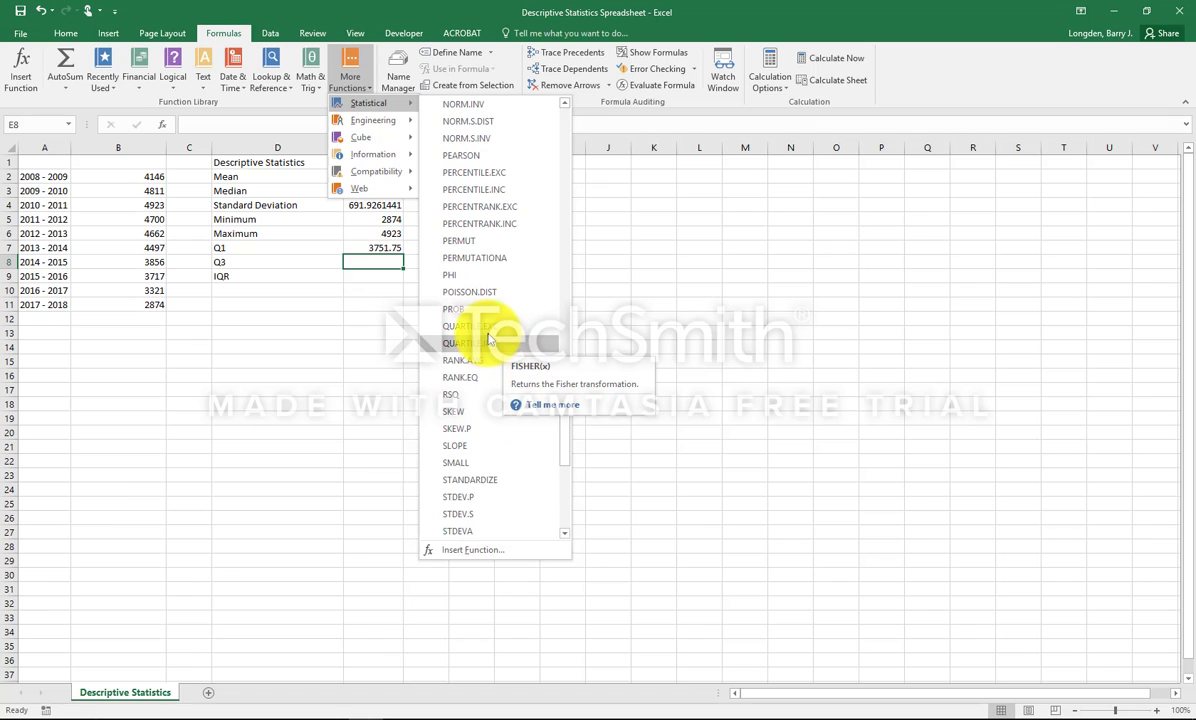
key(Escape)
key(Escape)
text(=QUARTILE.INC()
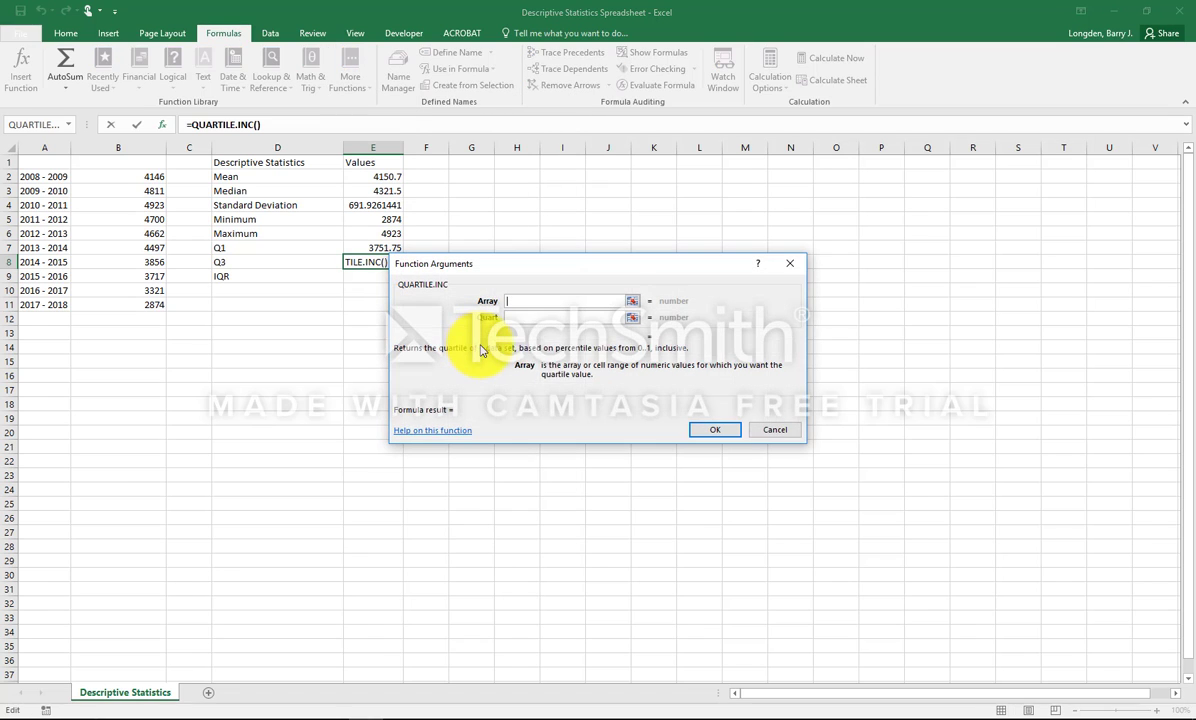
drag(147, 170, 152, 305)
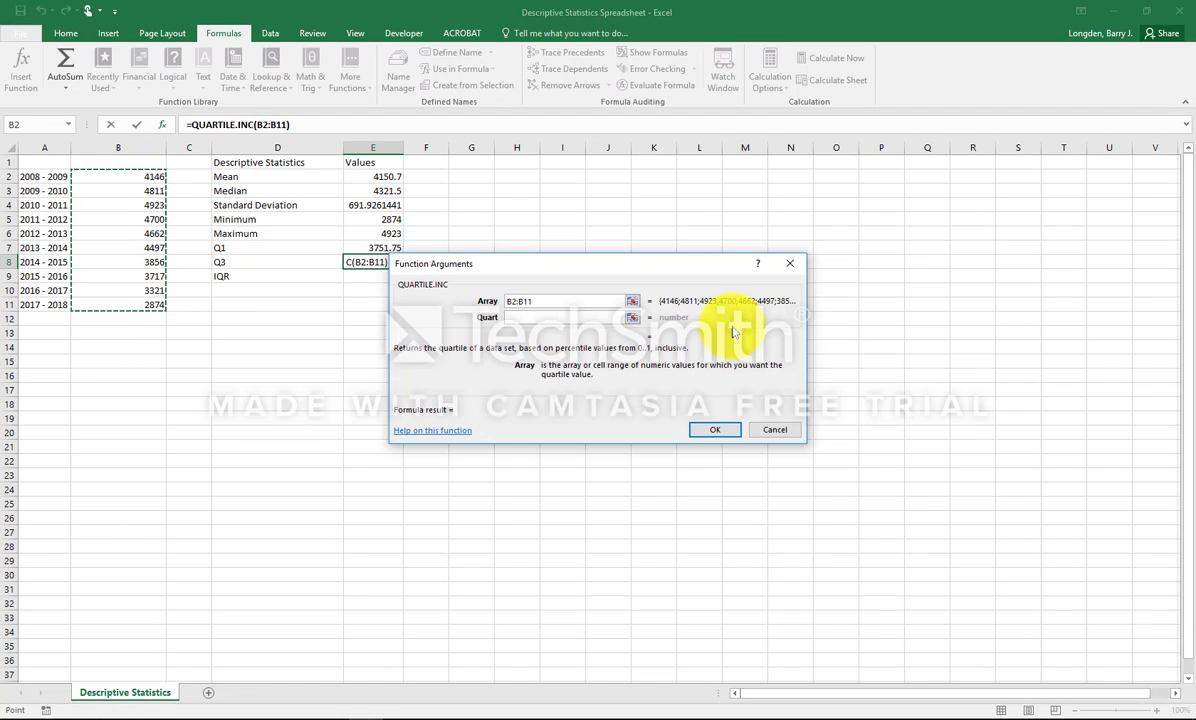
click(558, 317)
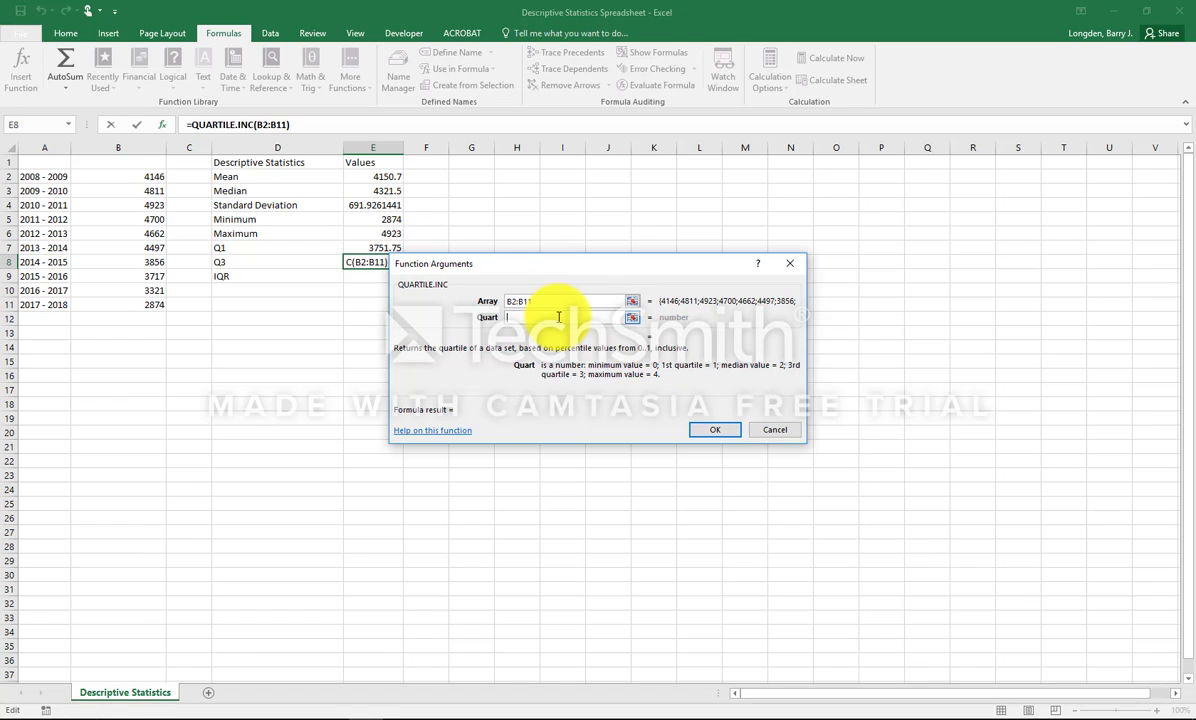
text(3)
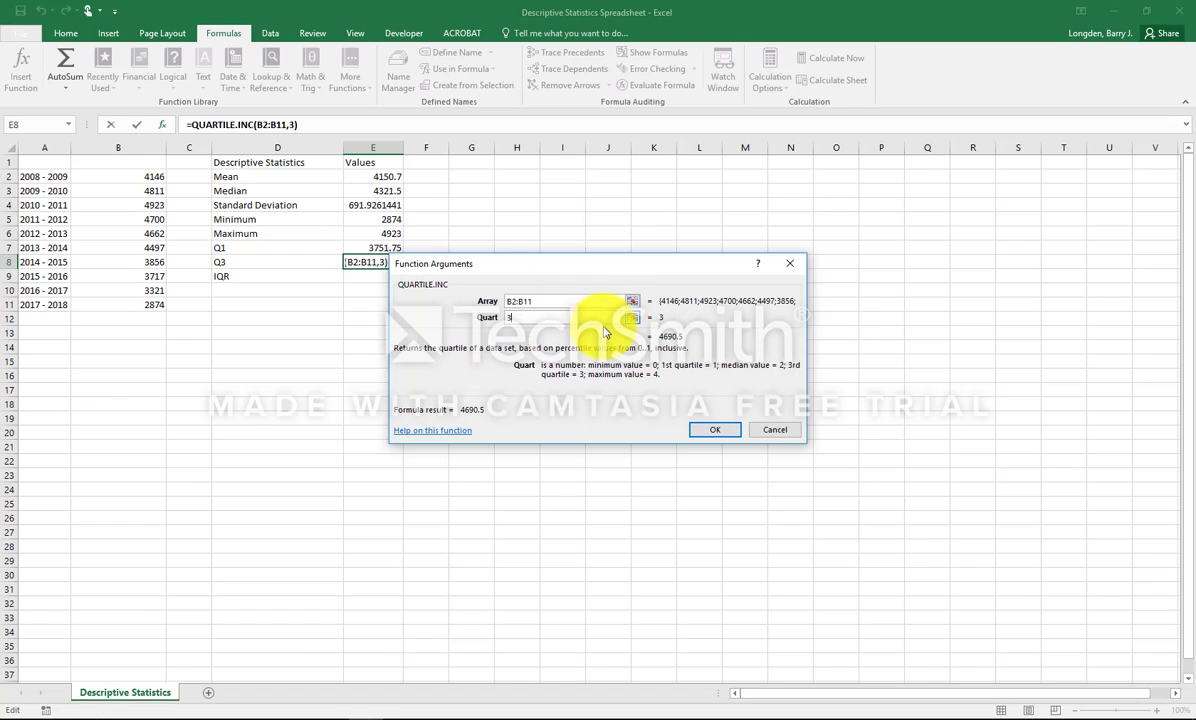
click(716, 432)
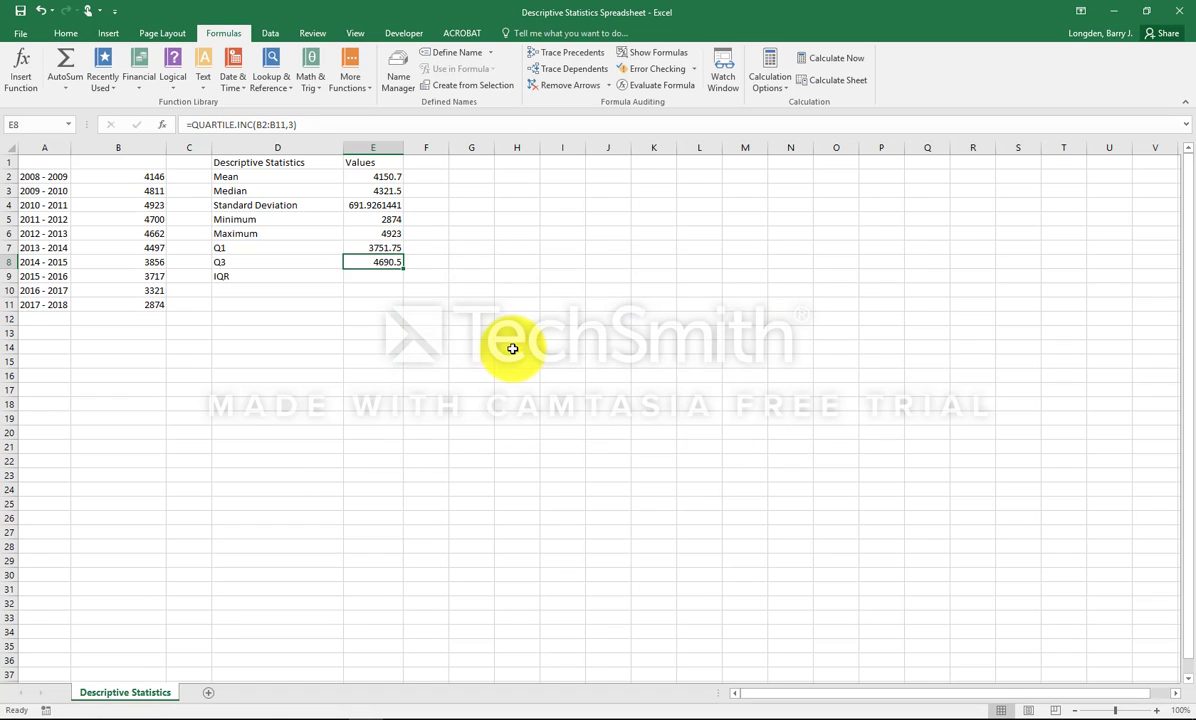
Step: Calculate the interquartile range in cell E9 with the formula =E8-E7
click(379, 277)
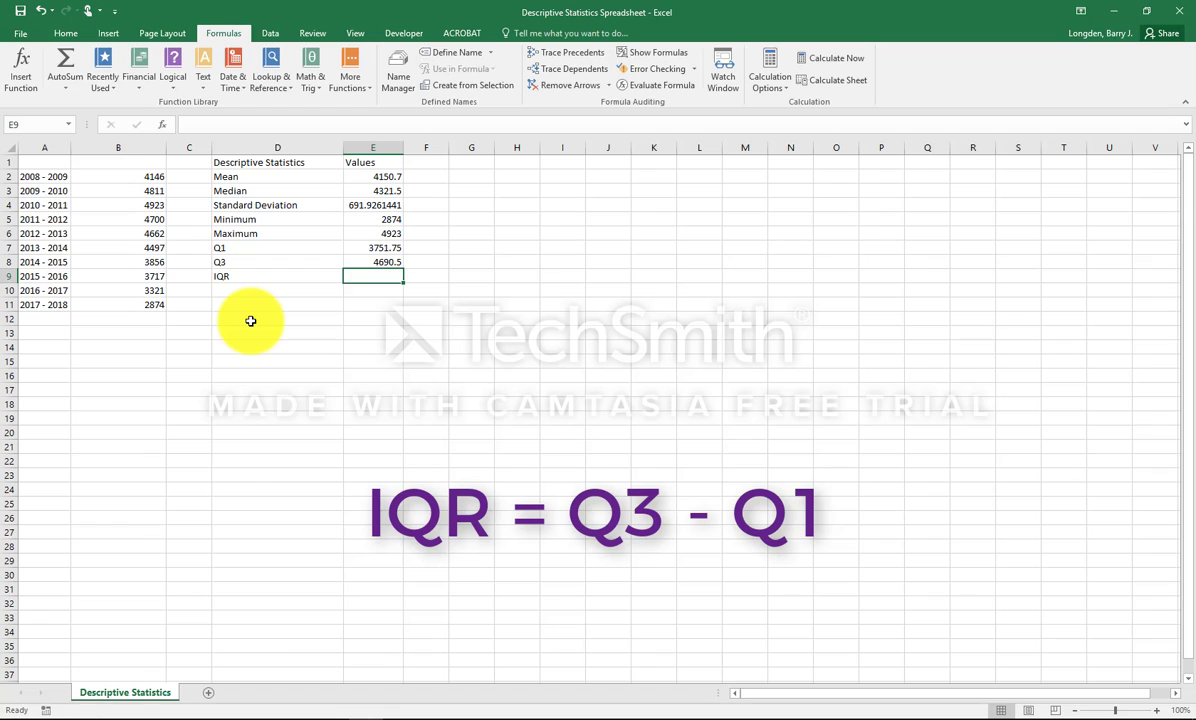
text(=)
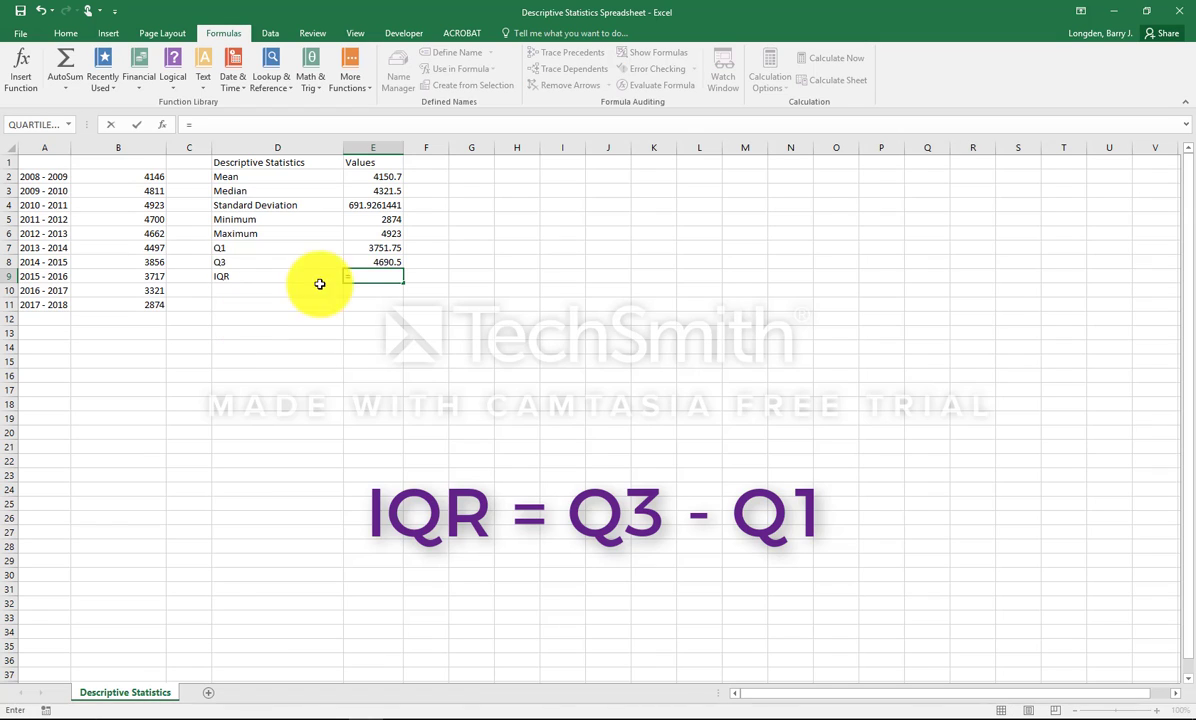
click(389, 260)
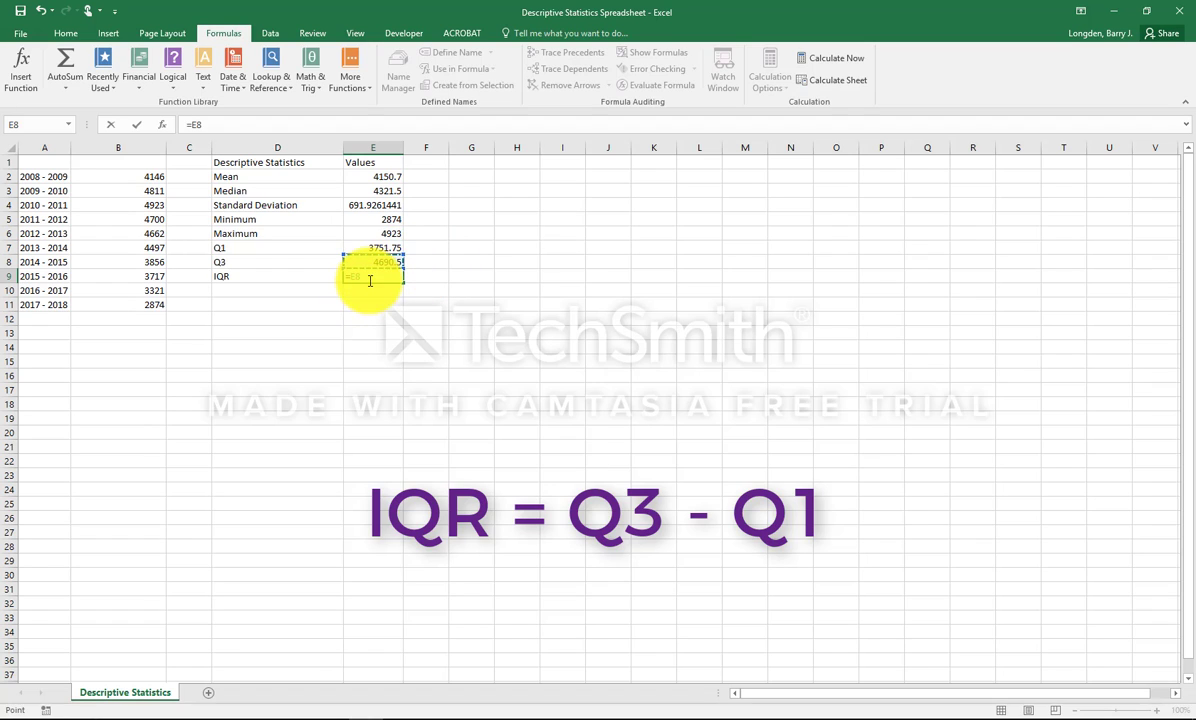
text(-)
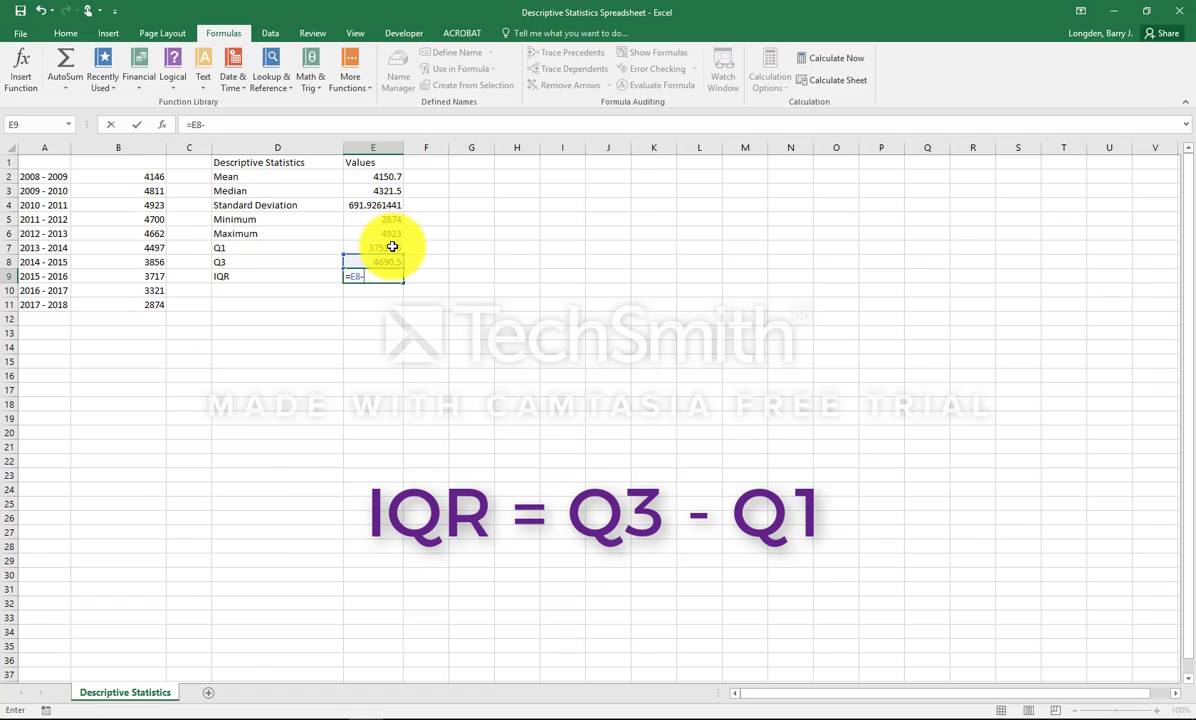
click(393, 247)
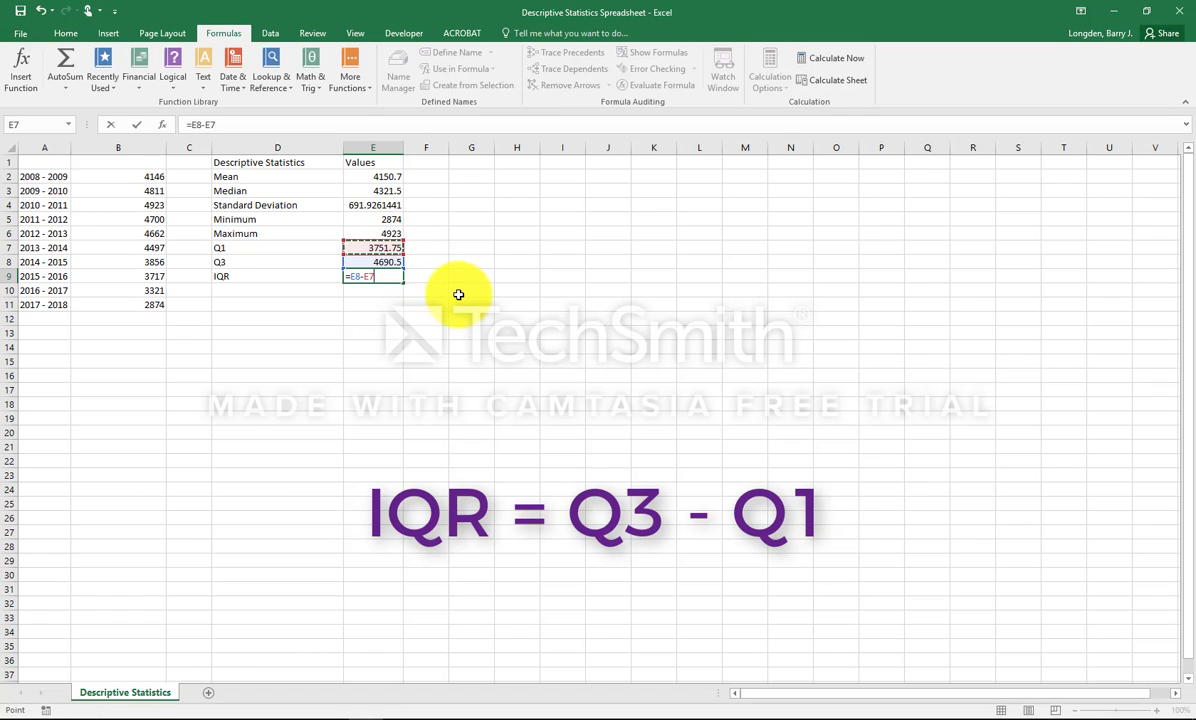
key(Return)
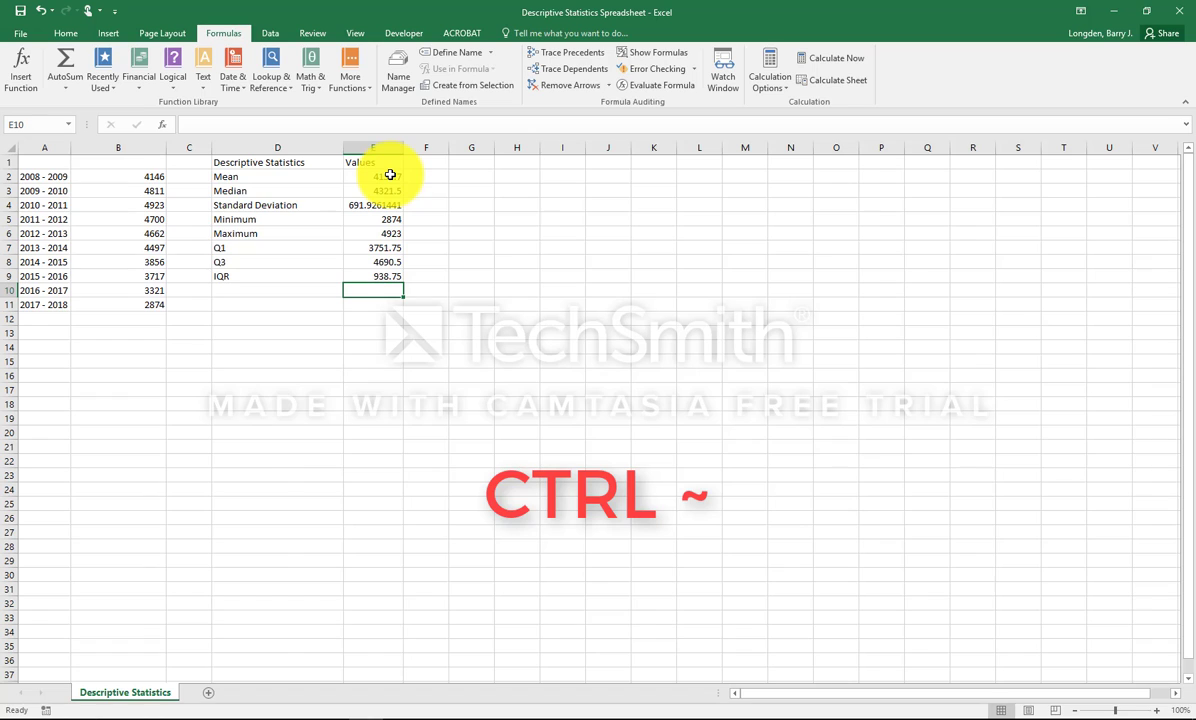
Step: Show the formulas in the worksheet cells to review them, and switch back to displaying the values
key(ctrl+grave)
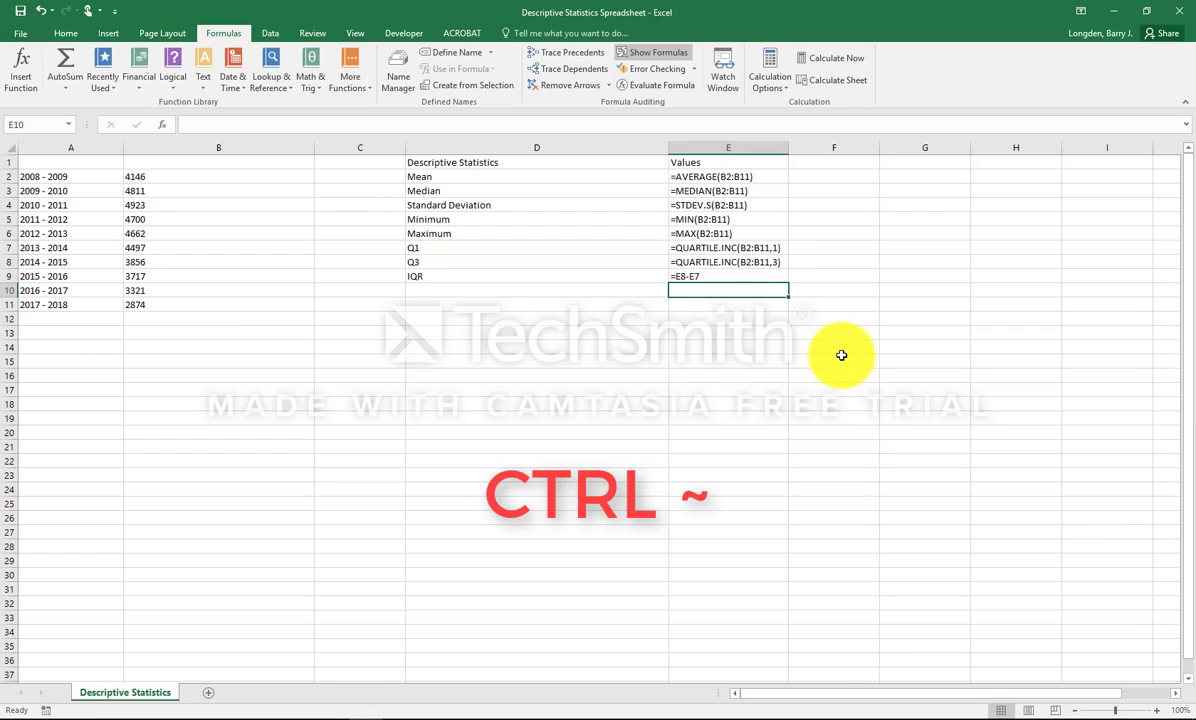
key(ctrl+grave)
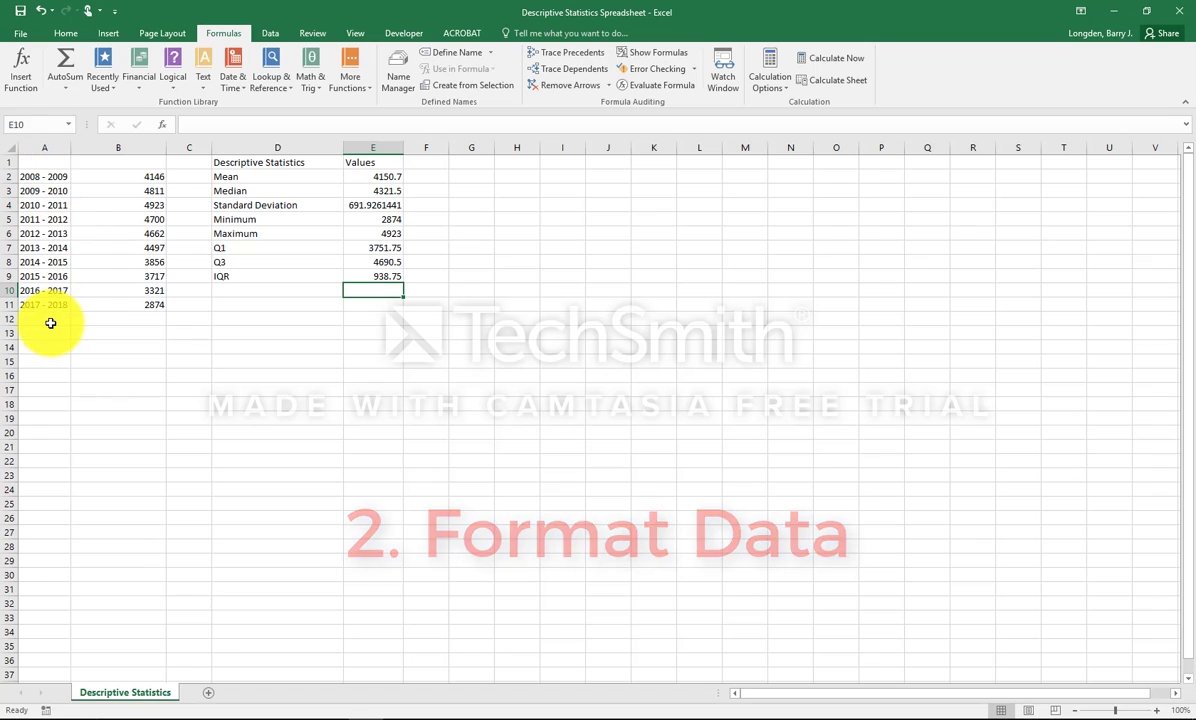
Step: Enter the column heading Years in cell A1
click(49, 161)
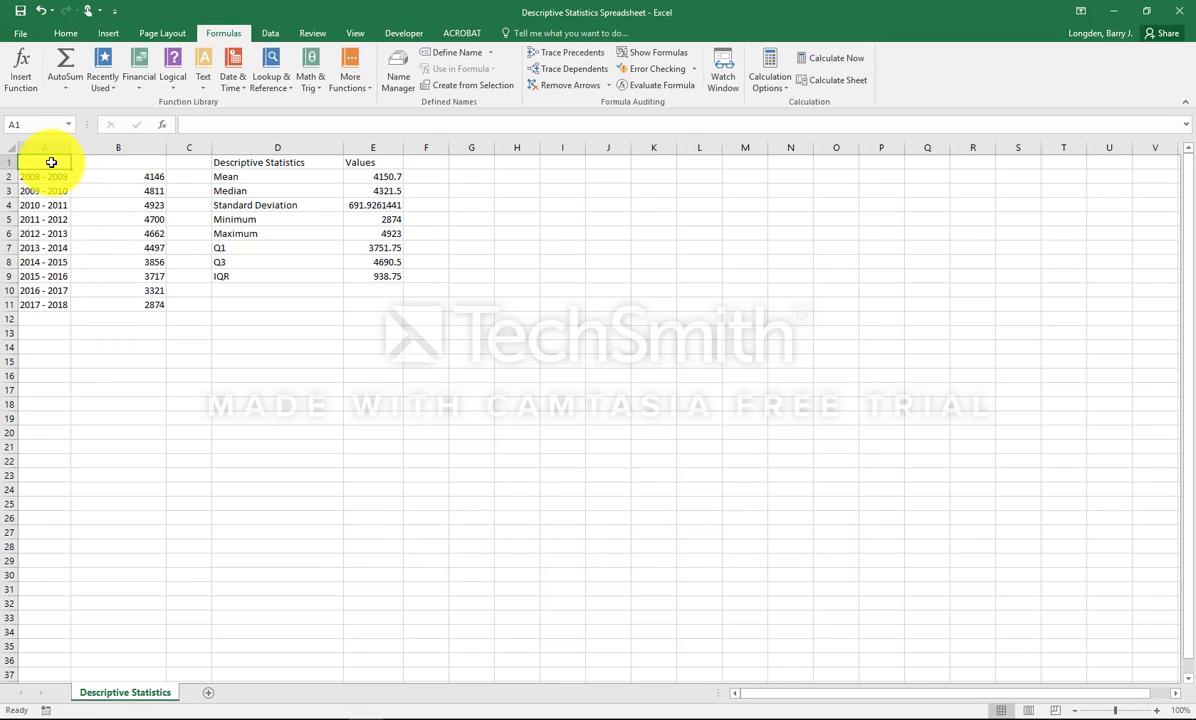
text(Years)
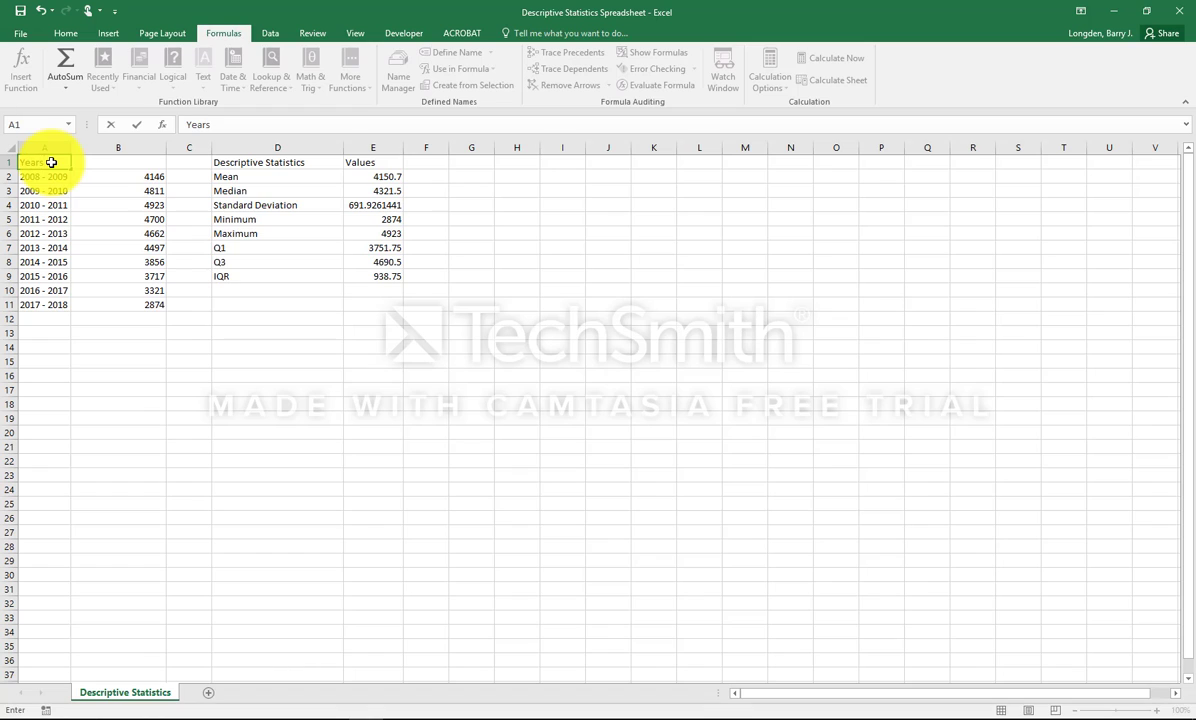
click(108, 163)
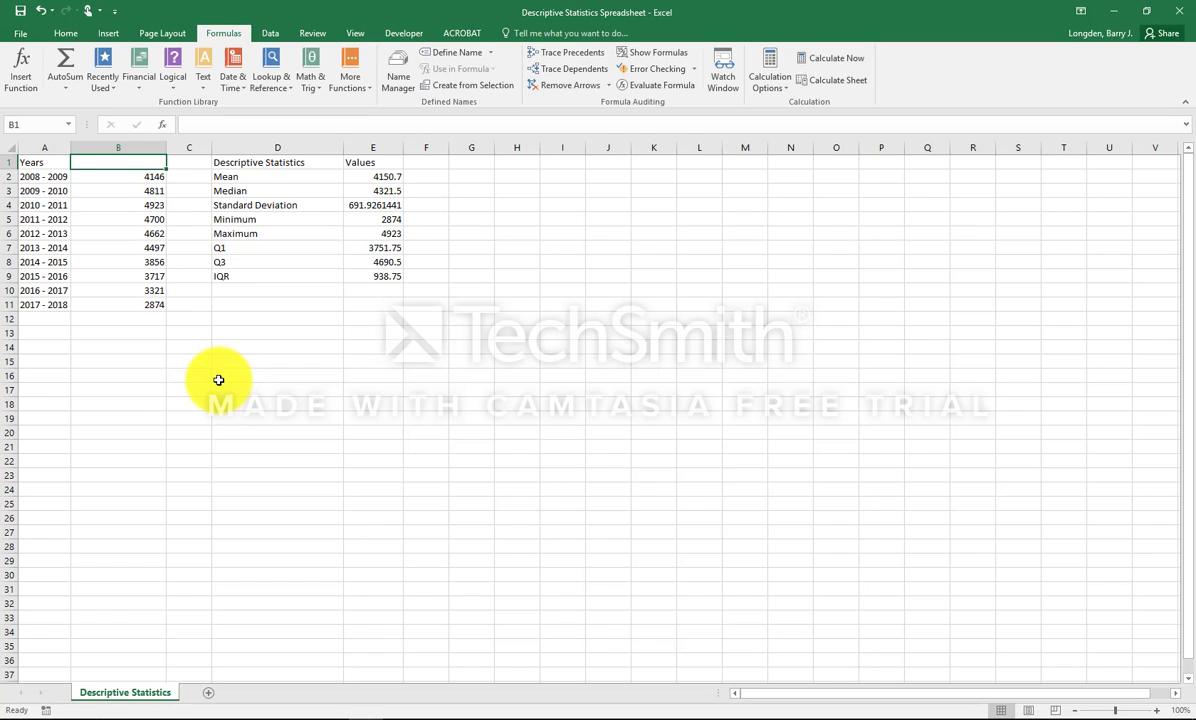
Step: Enter the heading Average Attendance per Game in cell B1 and auto-fit the widths of columns B and D
text(Average Att)
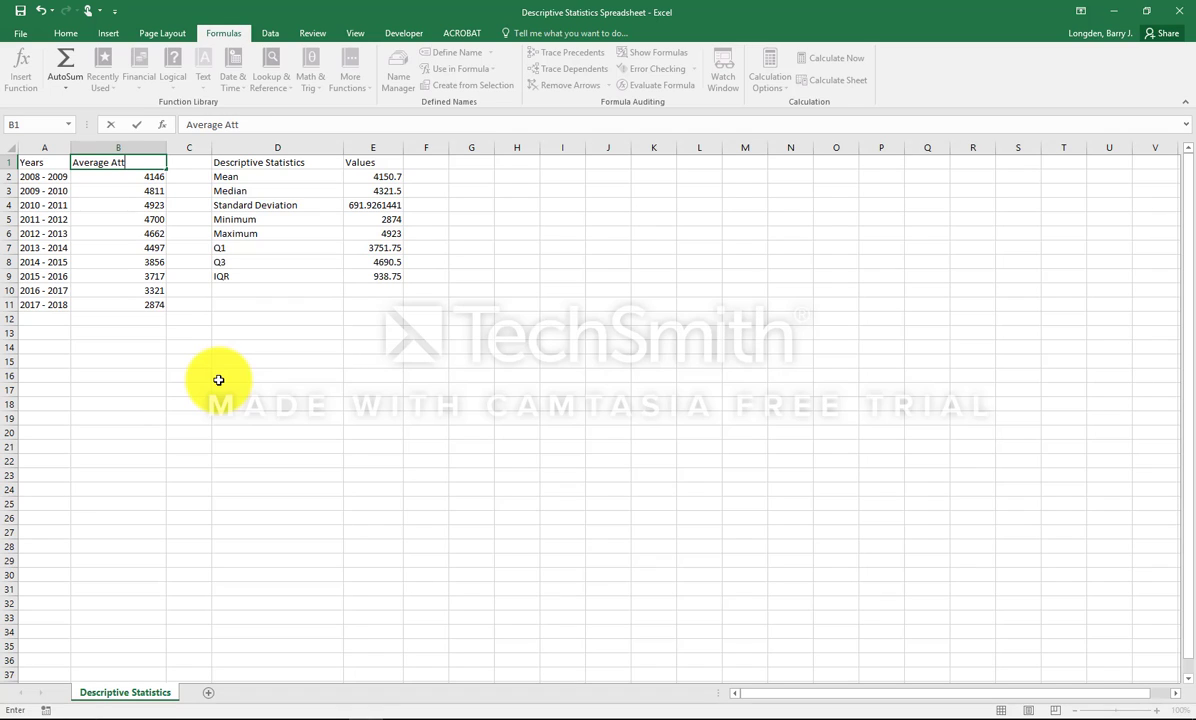
text(endance per Game)
key(Return)
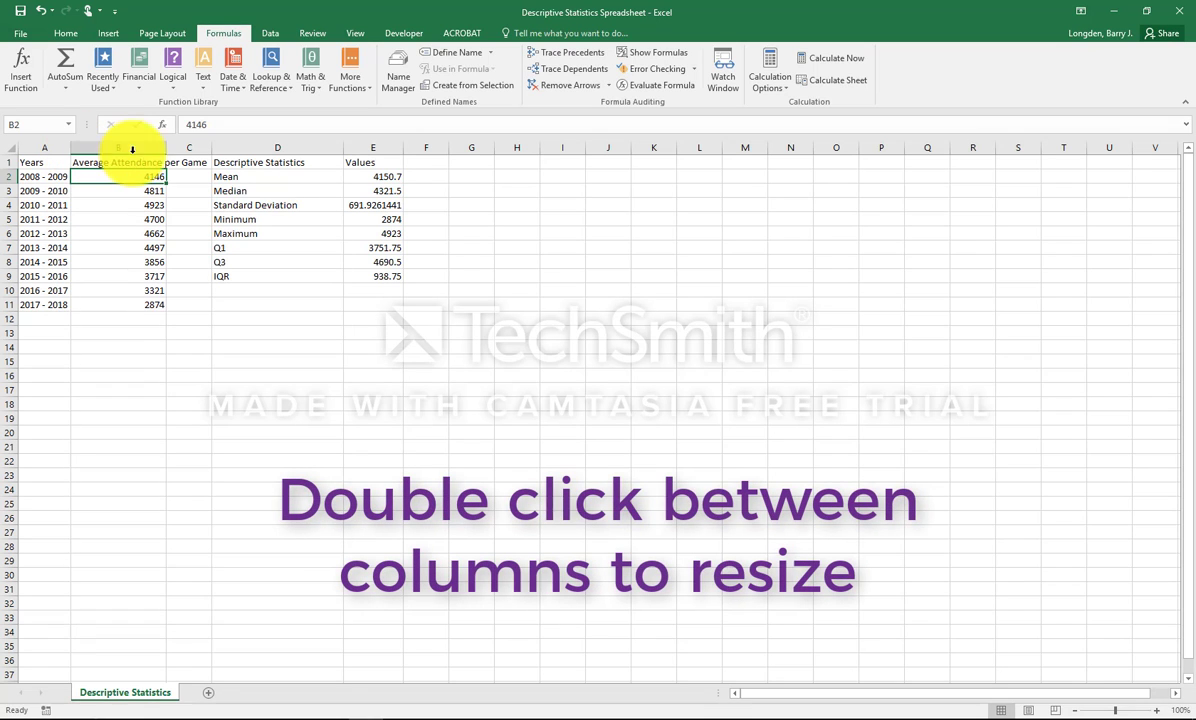
double_click(167, 150)
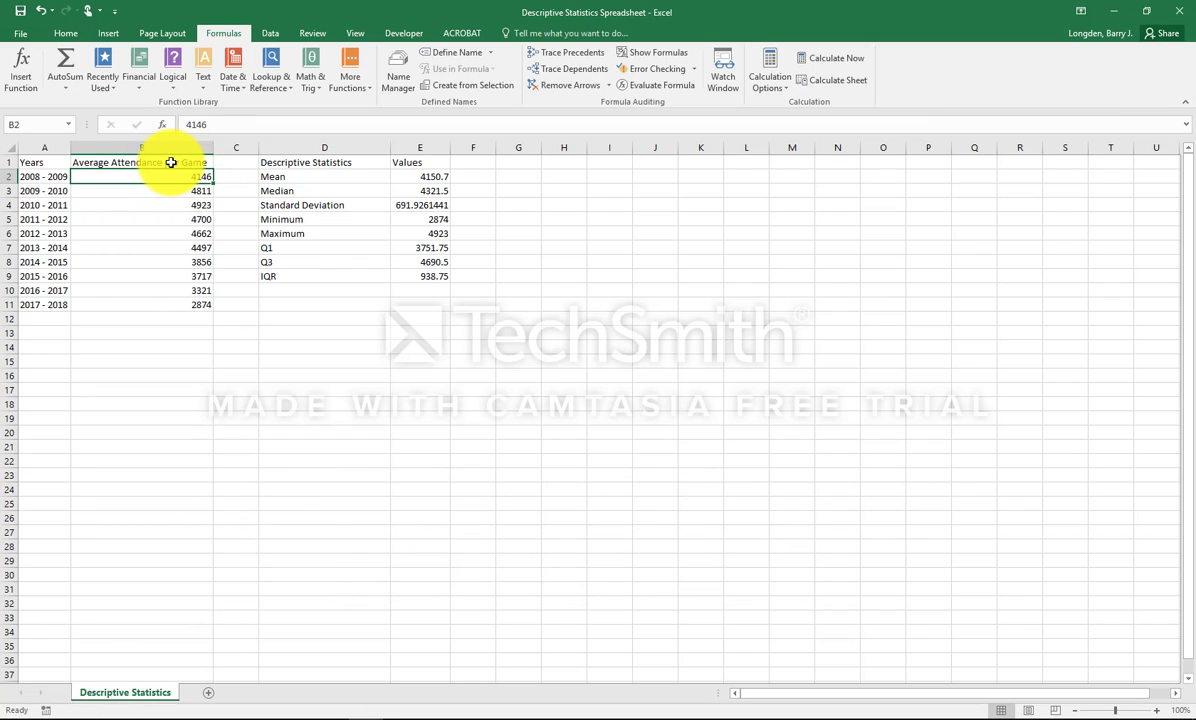
double_click(388, 147)
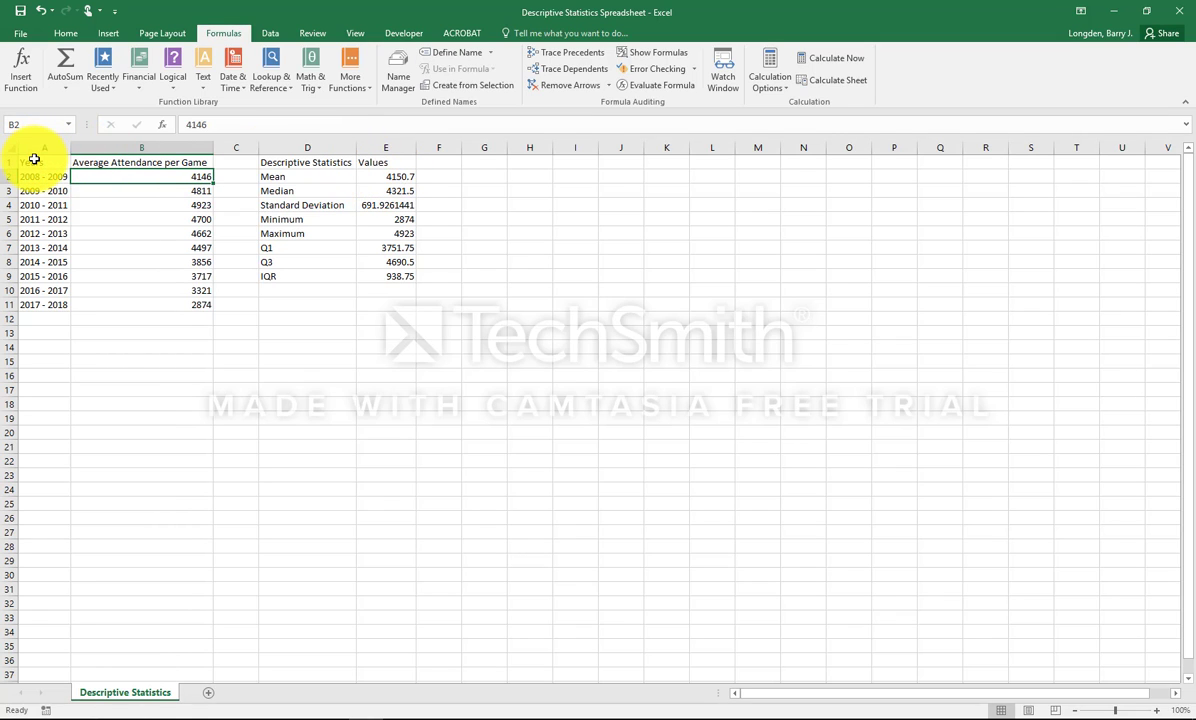
Step: Center the headings in A1:E1 and apply the Heading 1 cell style to them
drag(34, 159, 395, 160)
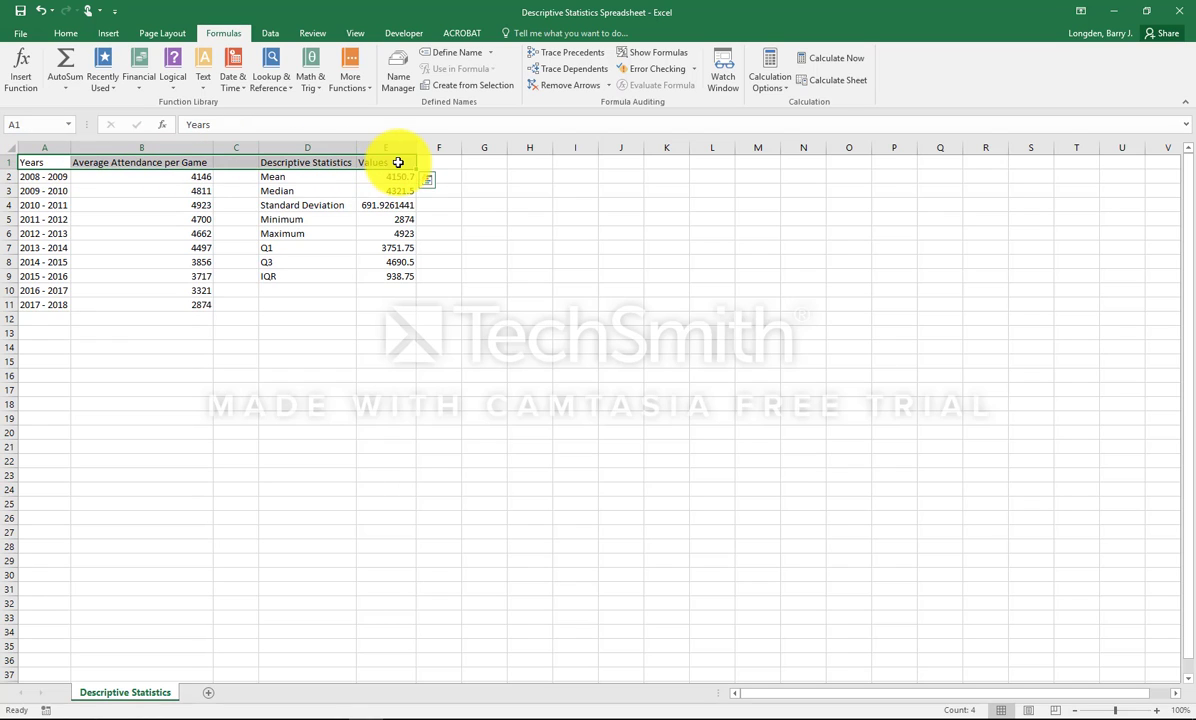
click(63, 33)
click(286, 80)
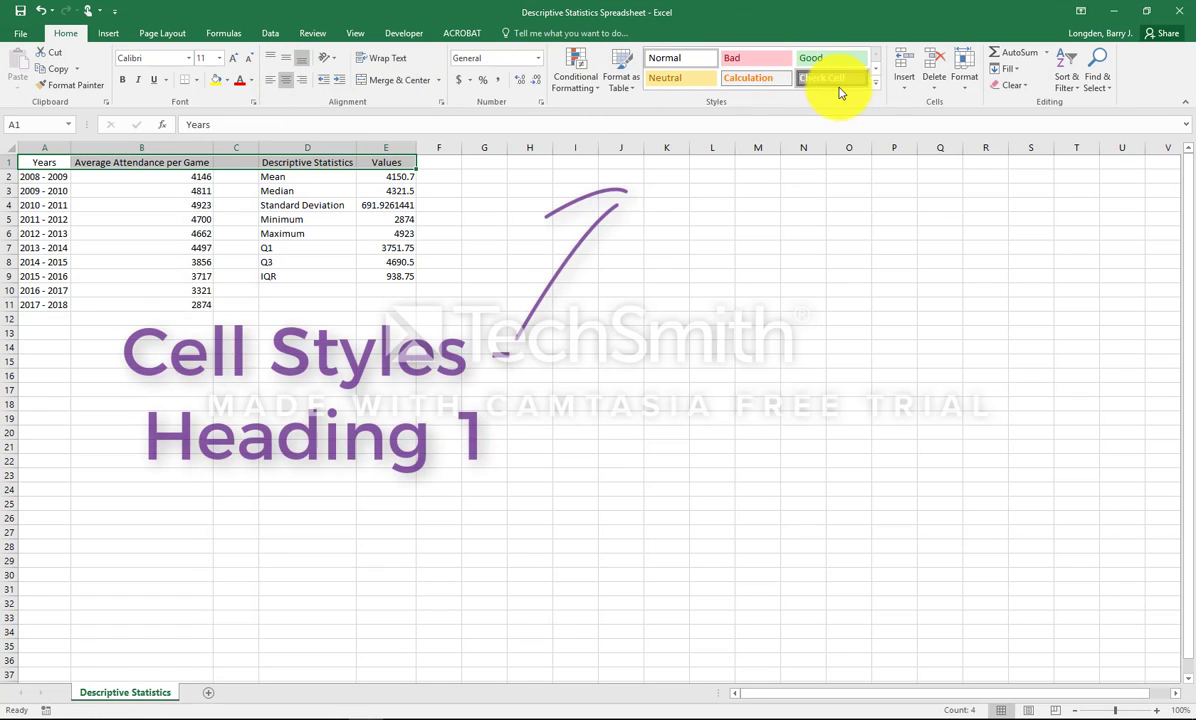
click(877, 89)
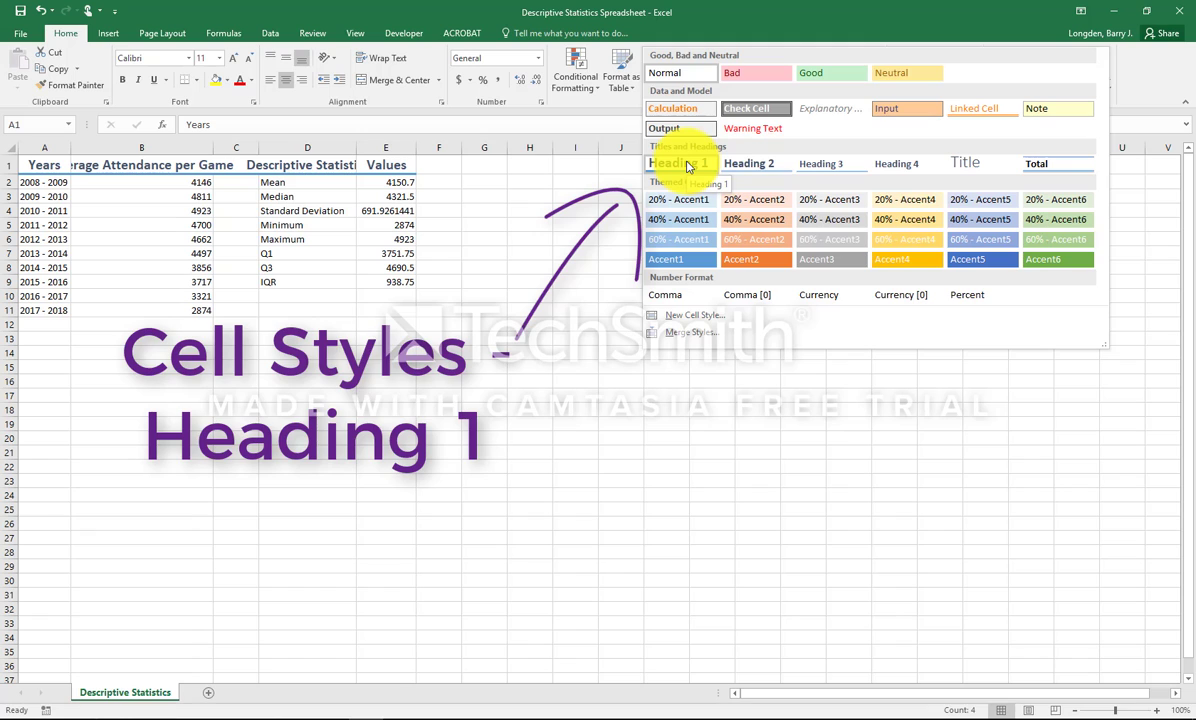
click(686, 166)
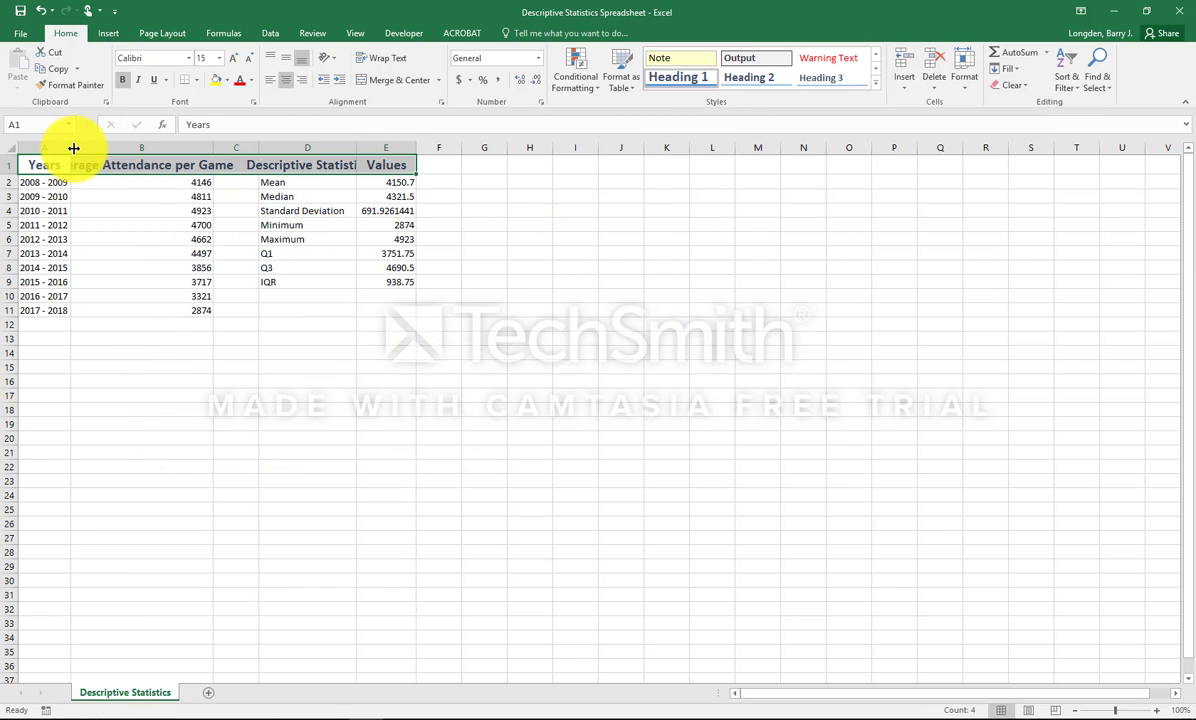
Step: Auto-fit columns B and D to the enlarged heading text and deselect the heading row
double_click(212, 148)
double_click(407, 147)
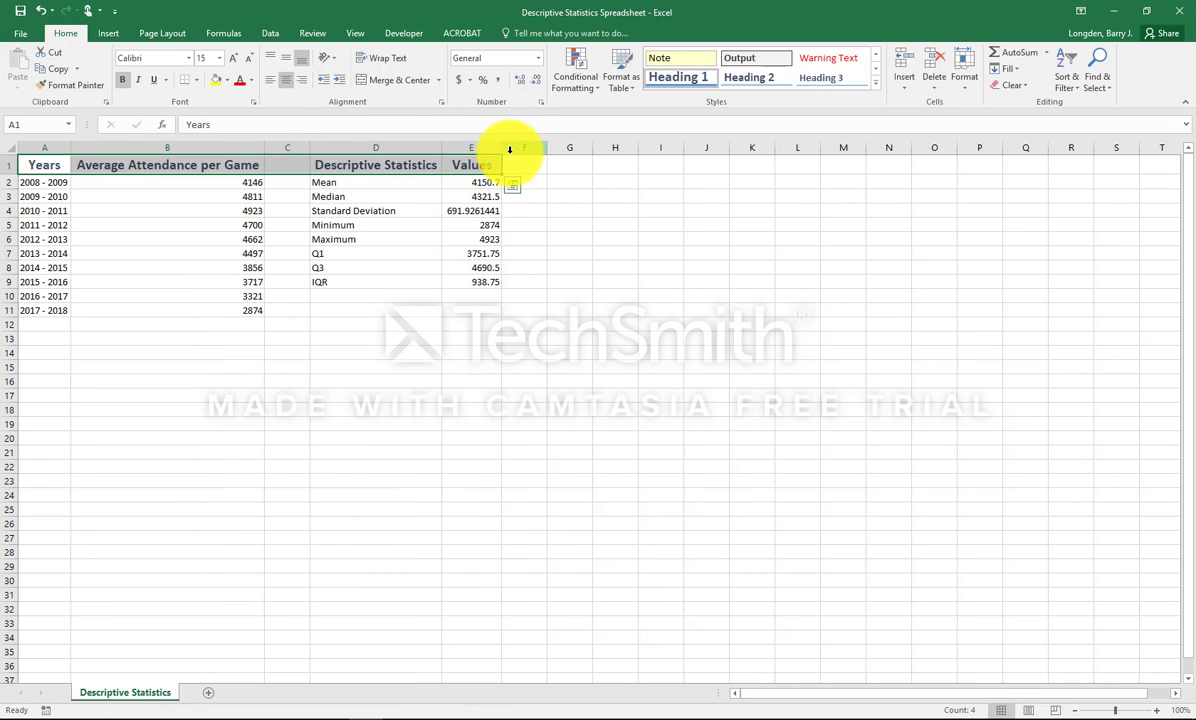
click(300, 362)
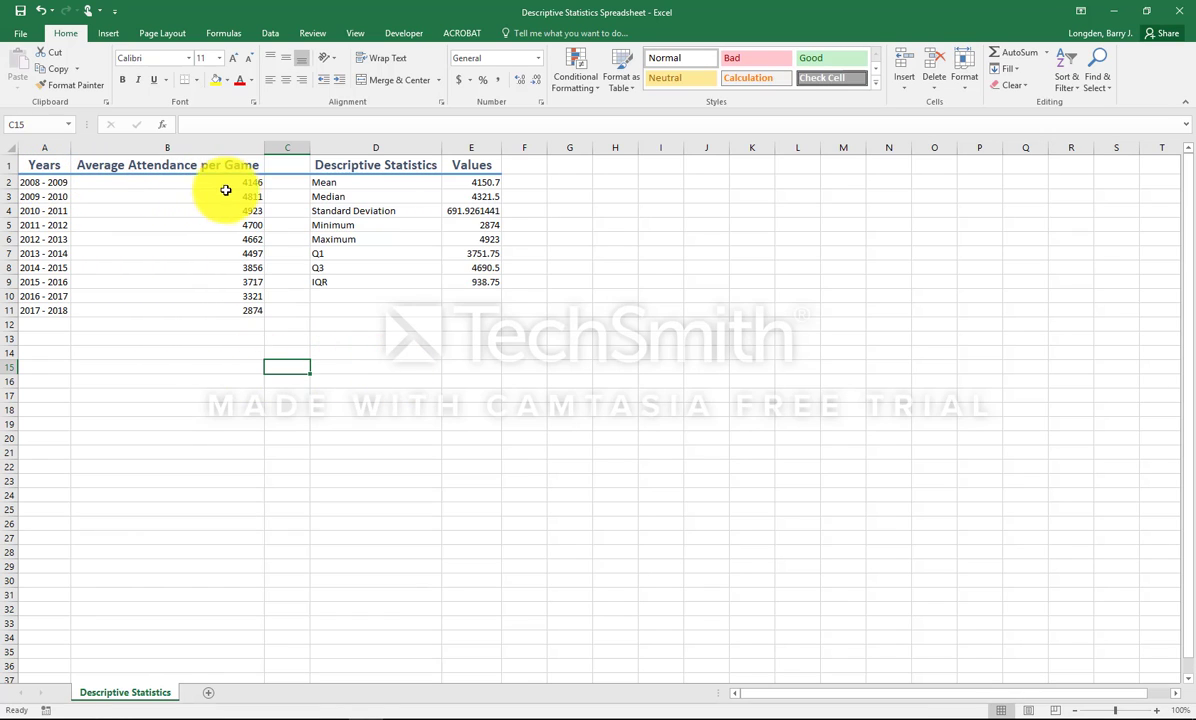
Step: Format the statistics values in E2:E9 with Comma Style and no decimal places
click(481, 213)
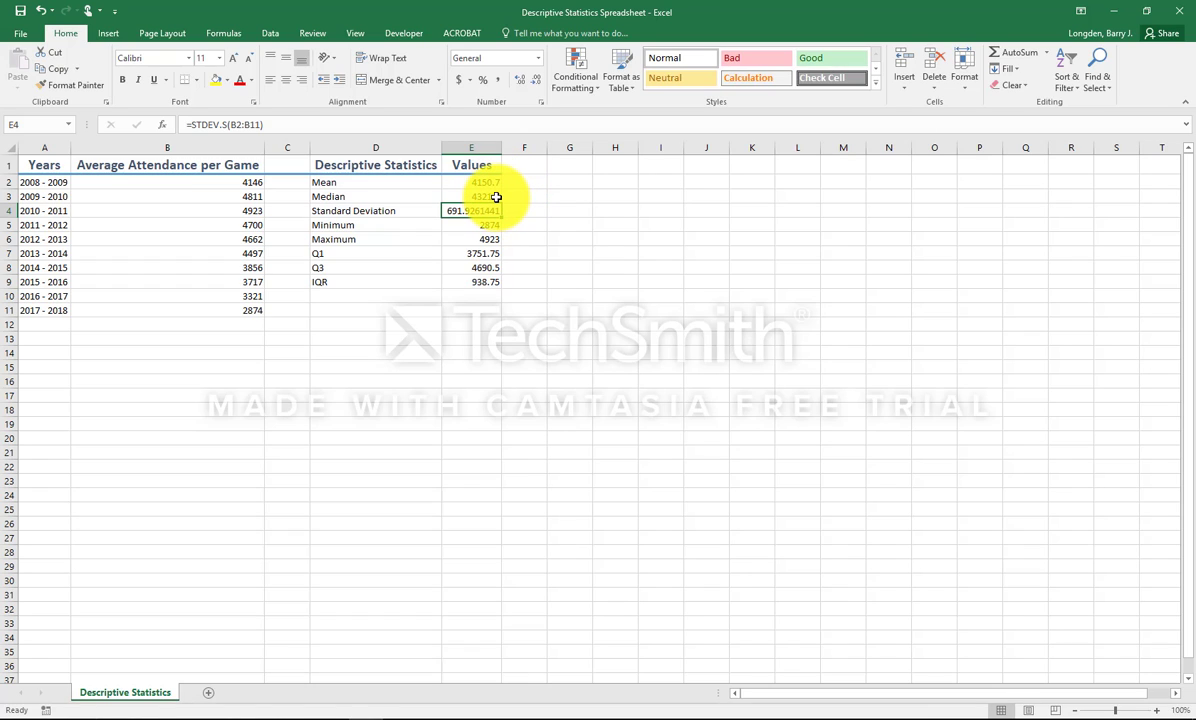
drag(486, 182, 482, 282)
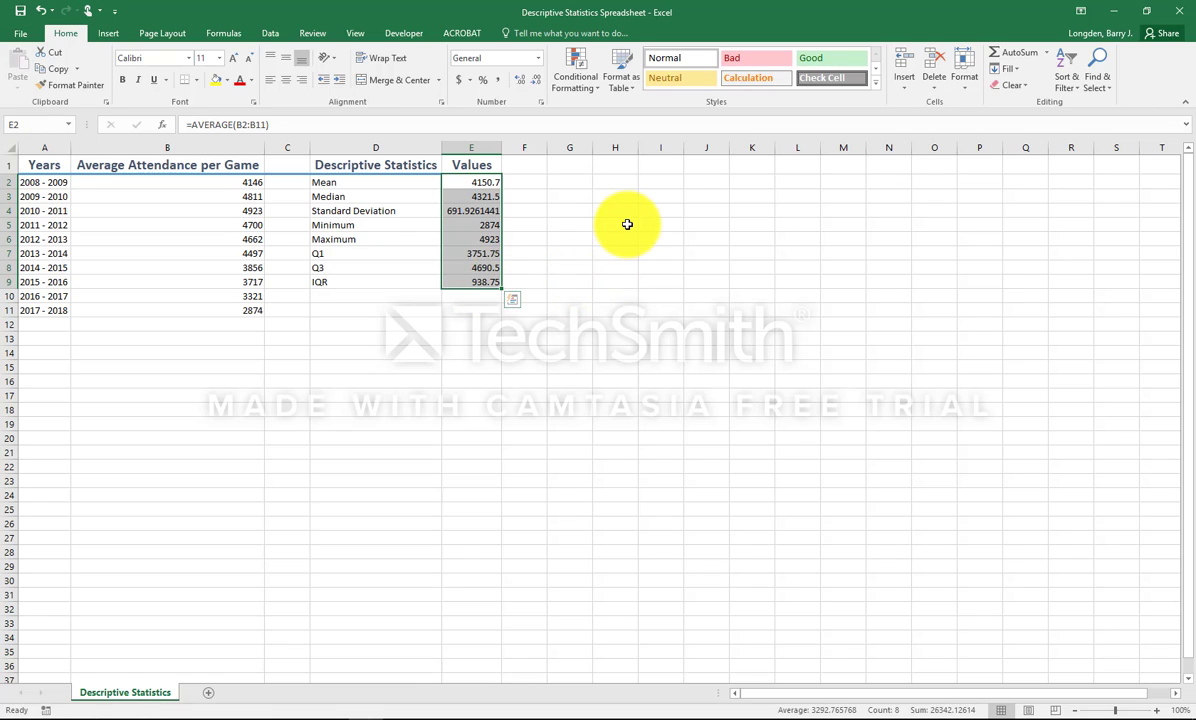
click(499, 84)
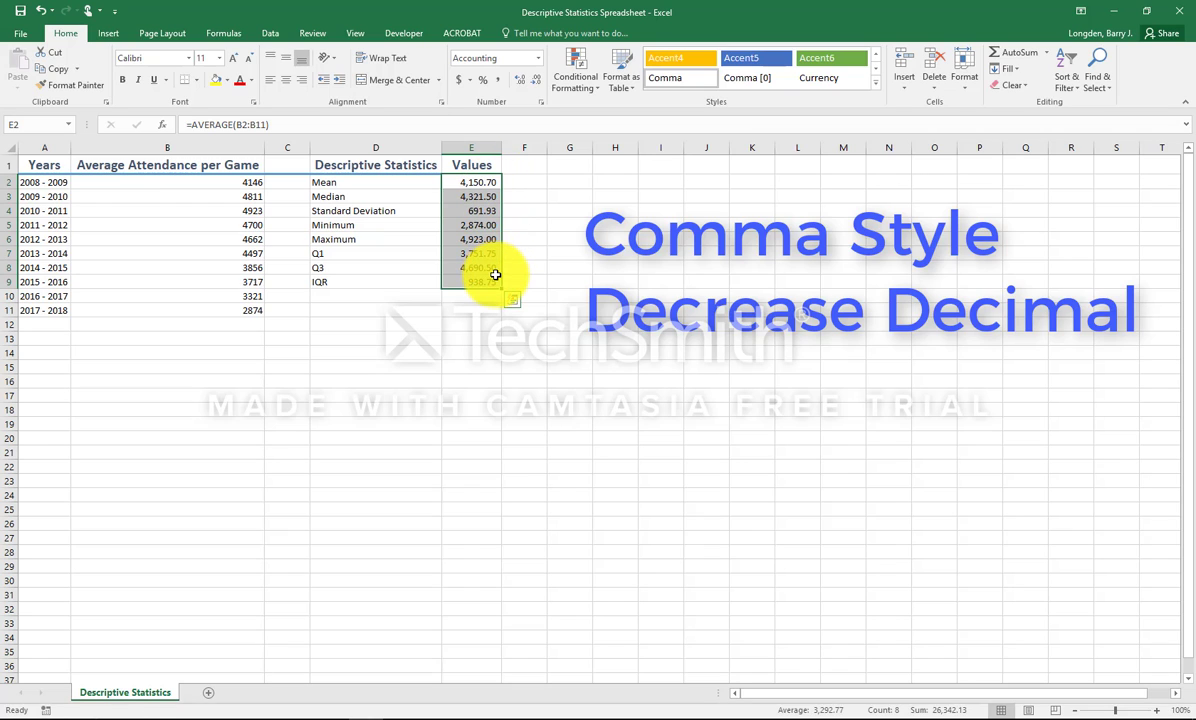
click(538, 89)
click(538, 89)
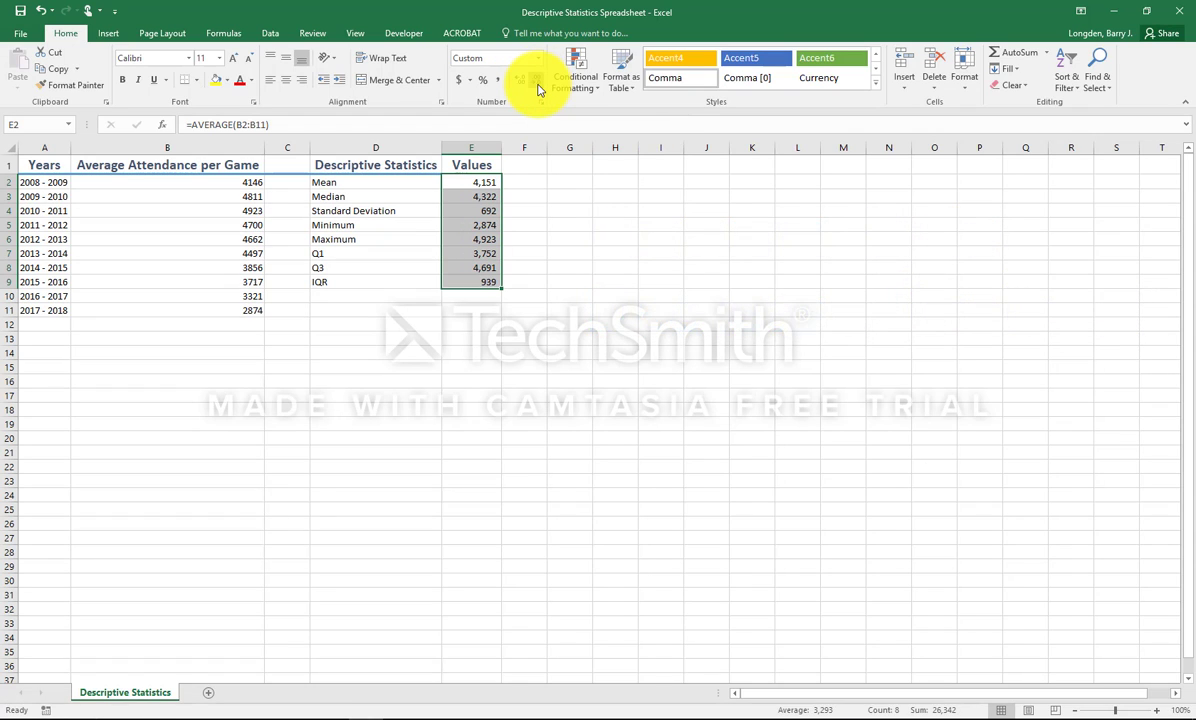
click(522, 253)
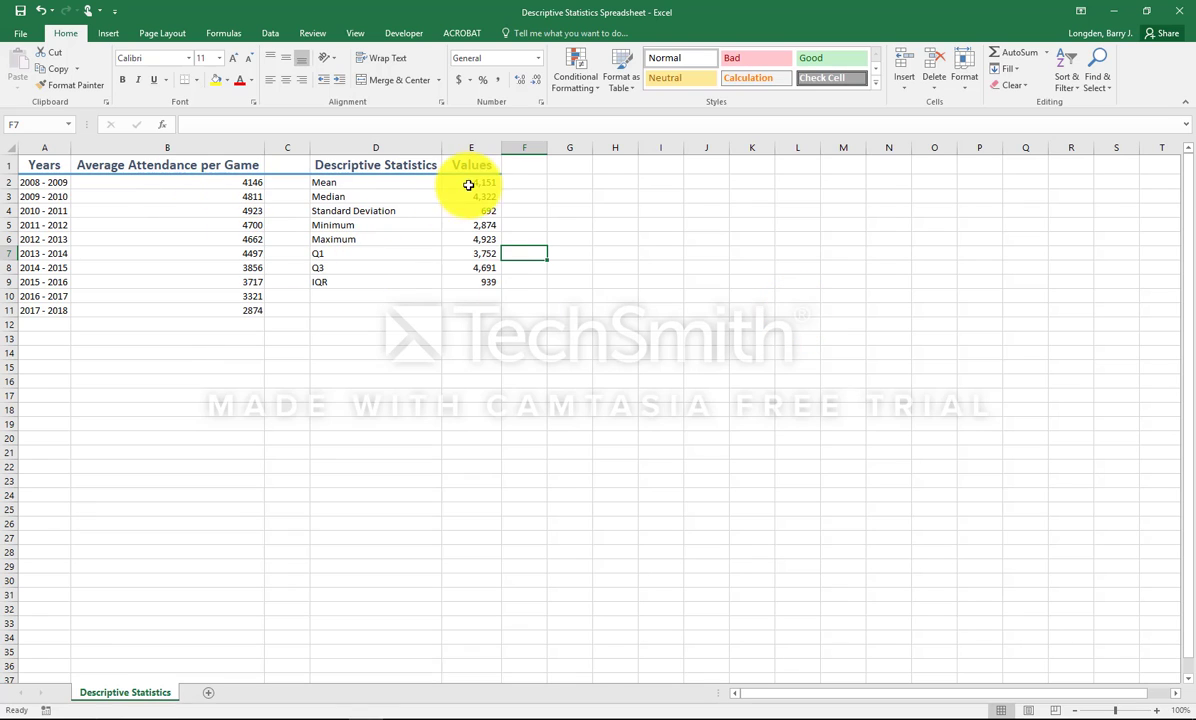
Step: Format the attendance figures in B2:B11 with Comma Style and no decimal places
drag(213, 183, 230, 312)
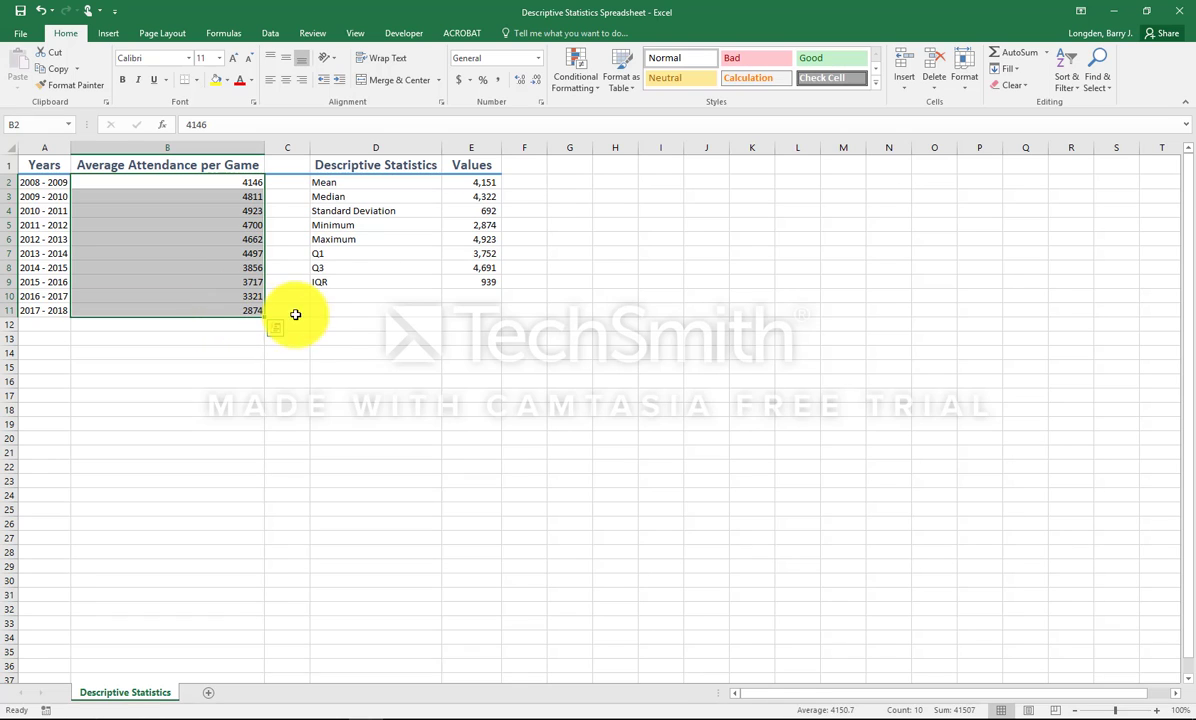
click(497, 80)
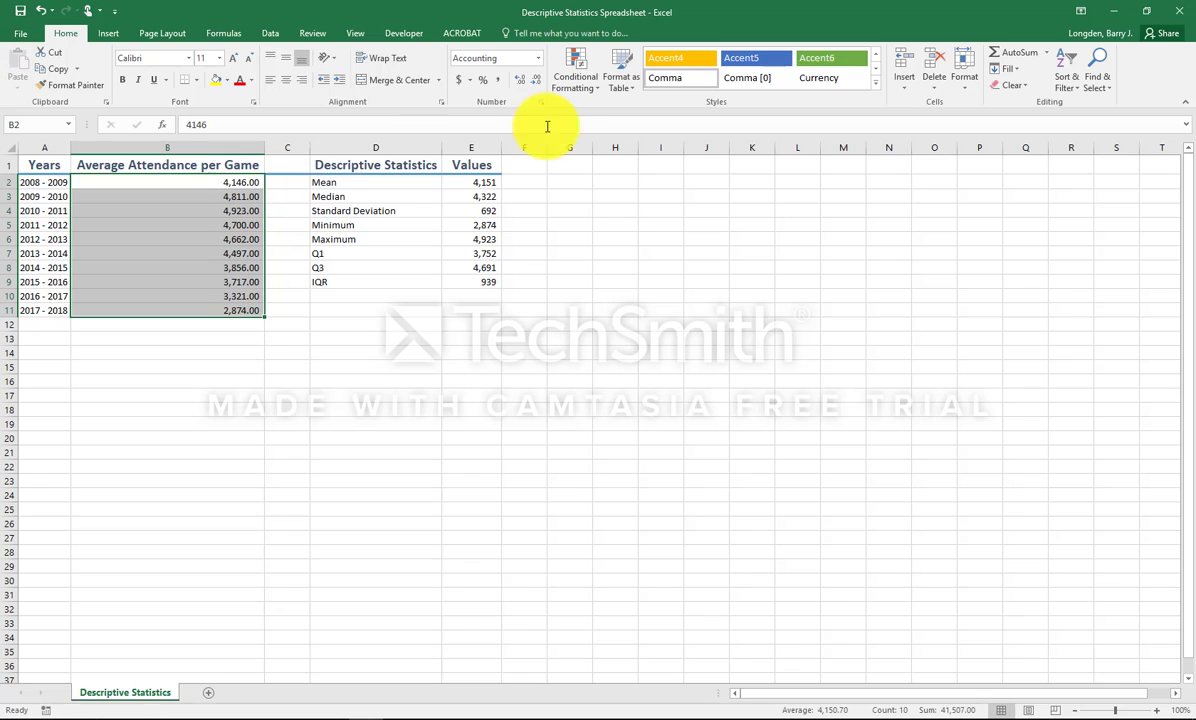
click(536, 84)
click(536, 84)
click(467, 342)
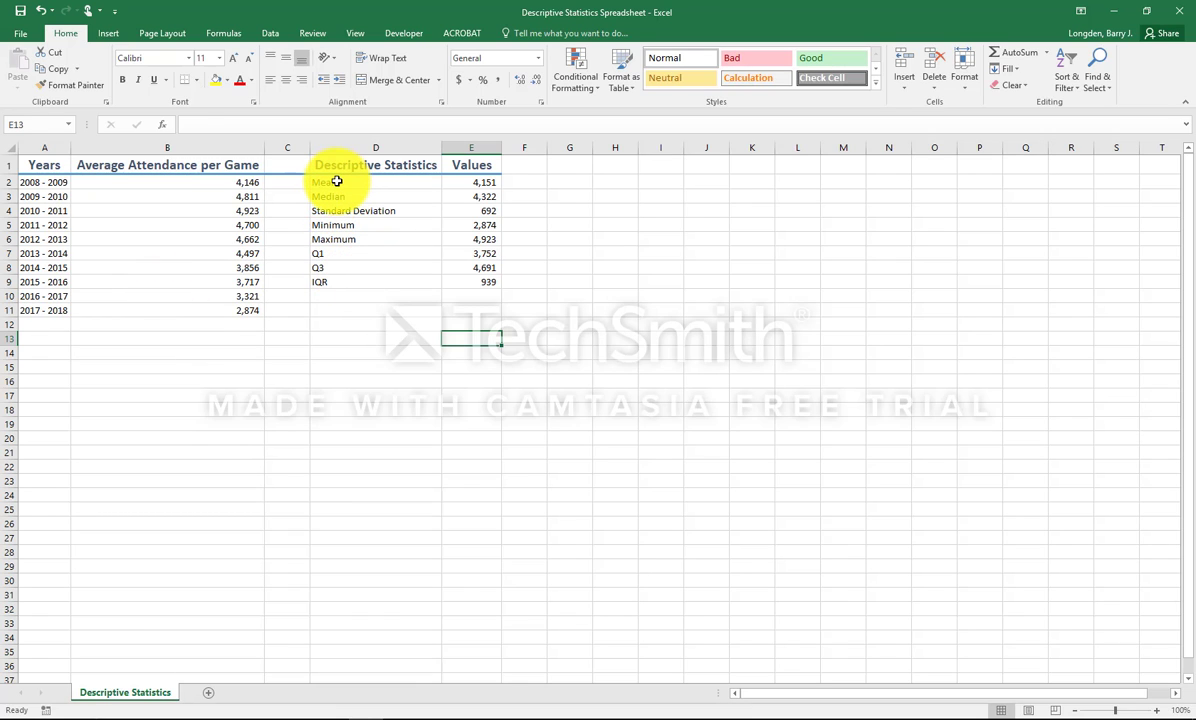
Step: Make the statistic labels in D2:D9 and the year labels in A2:A11 bold
drag(336, 181, 334, 280)
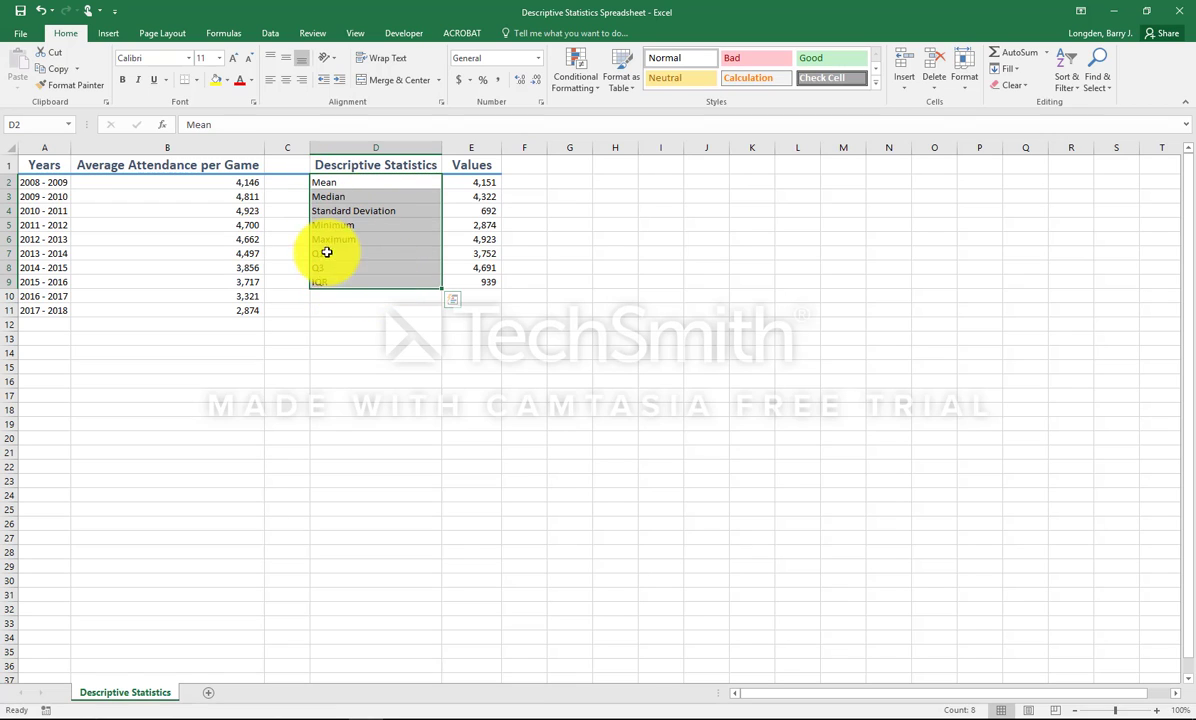
key(ctrl+b)
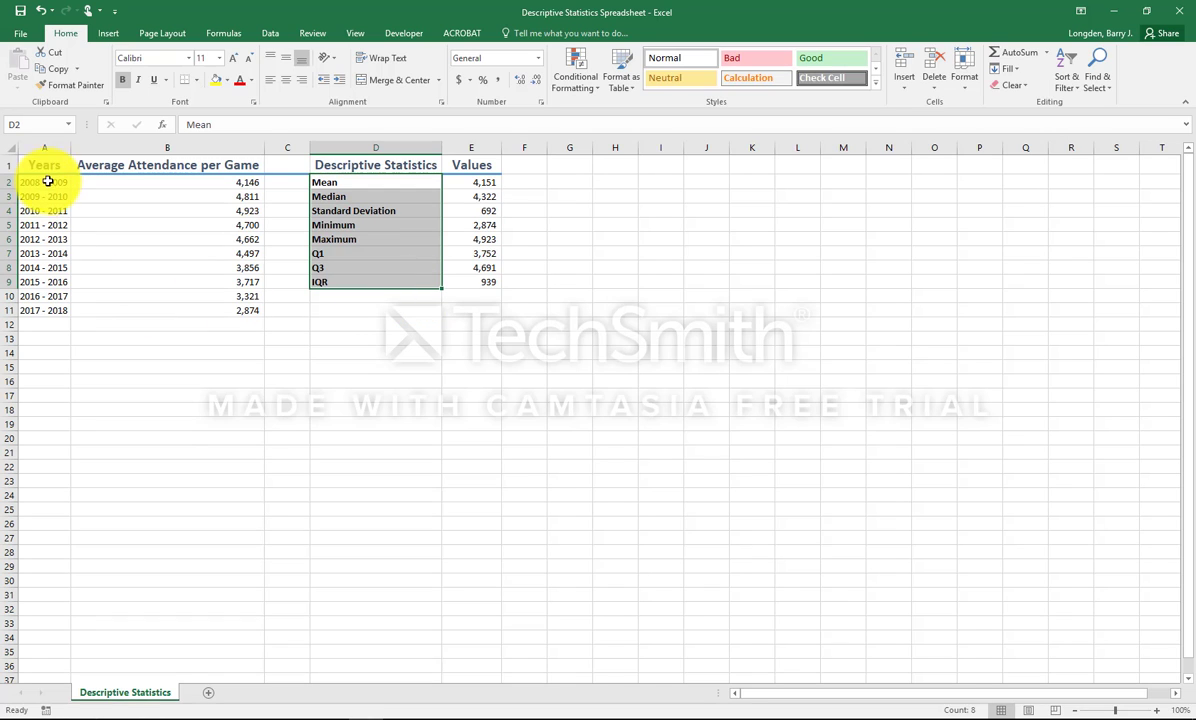
drag(46, 182, 53, 310)
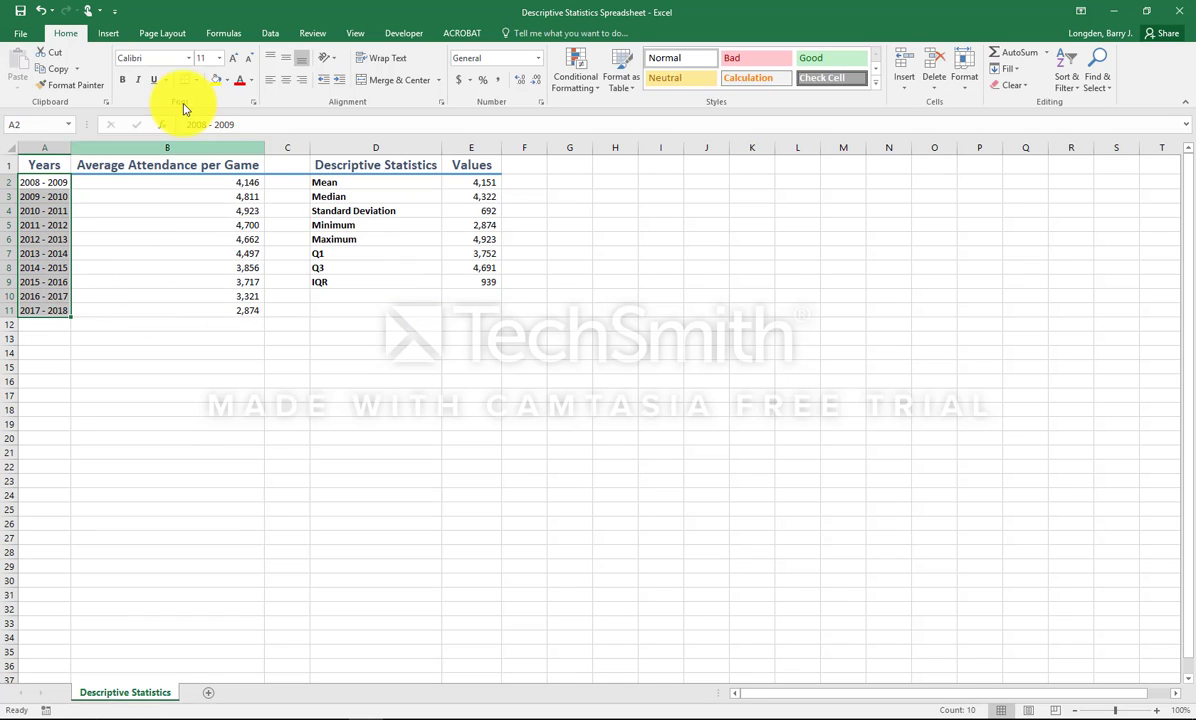
click(122, 80)
click(354, 393)
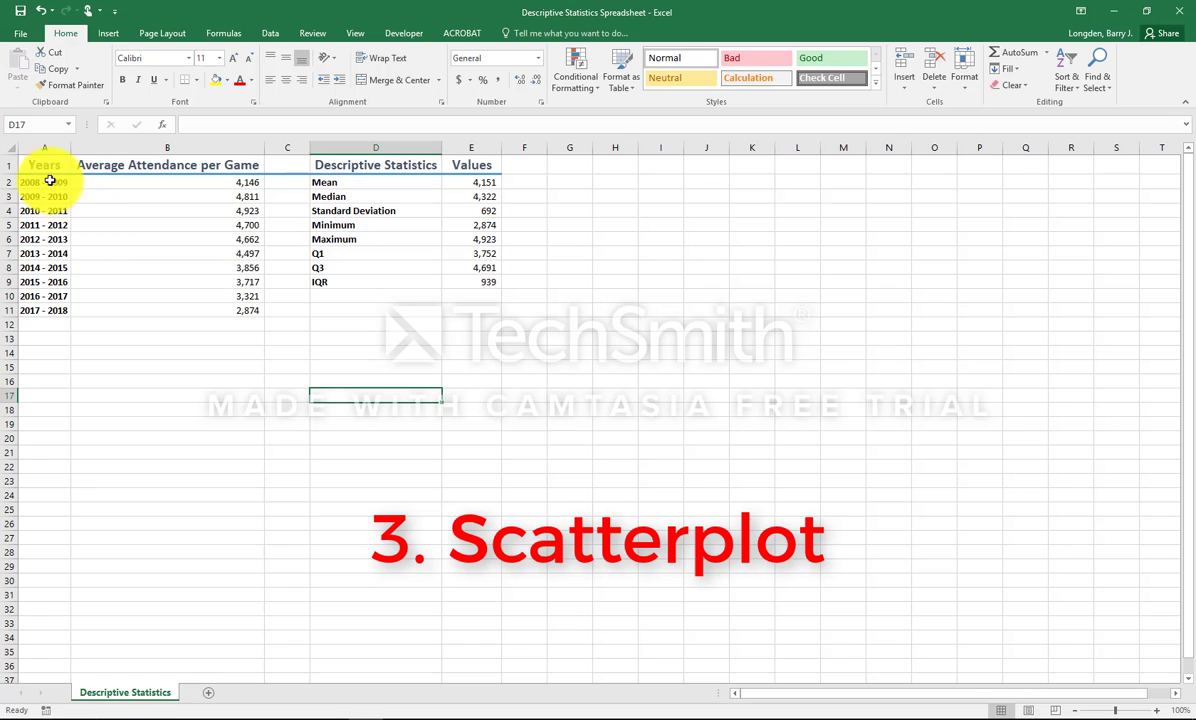
Step: Insert a markers-only Scatter chart from A1:B11 and place it below and to the right of the statistics table, starting around column F
drag(46, 162, 165, 310)
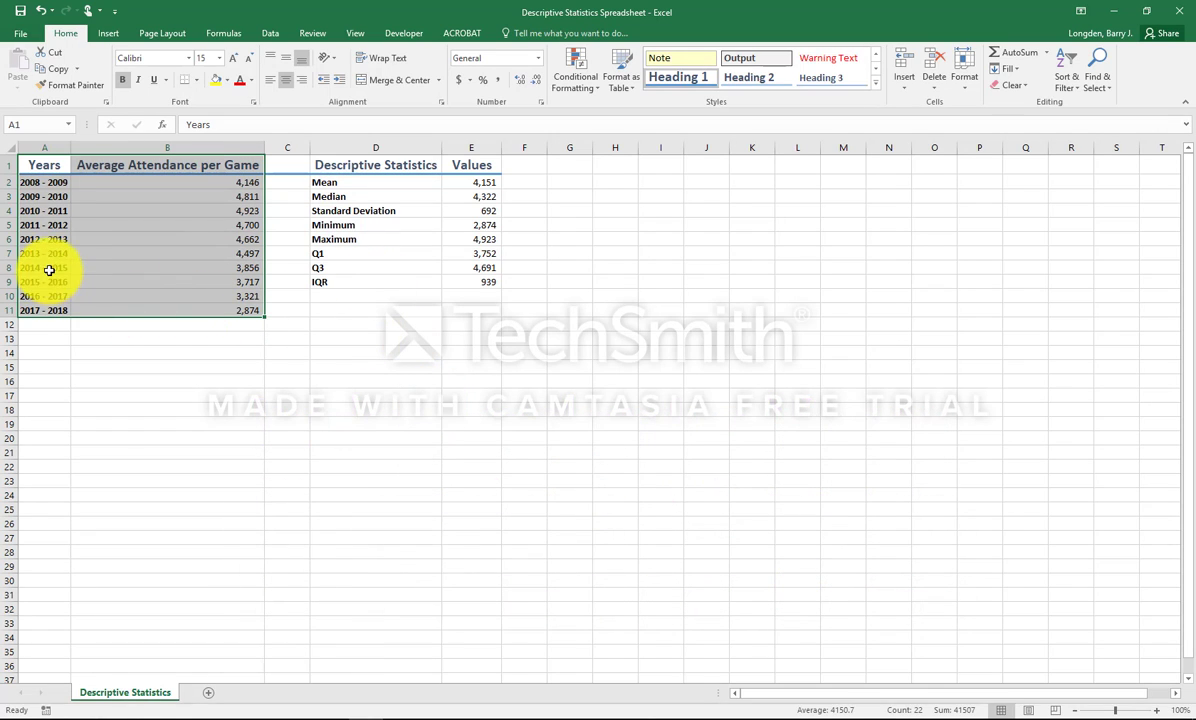
drag(37, 158, 228, 312)
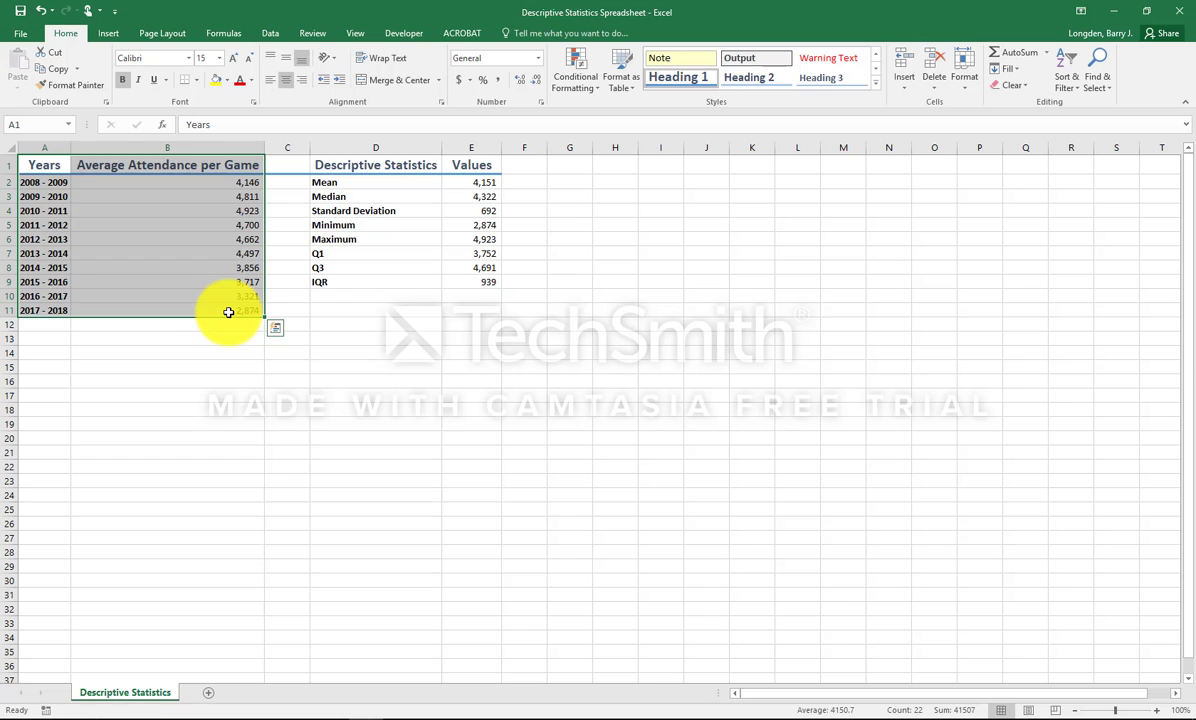
click(112, 33)
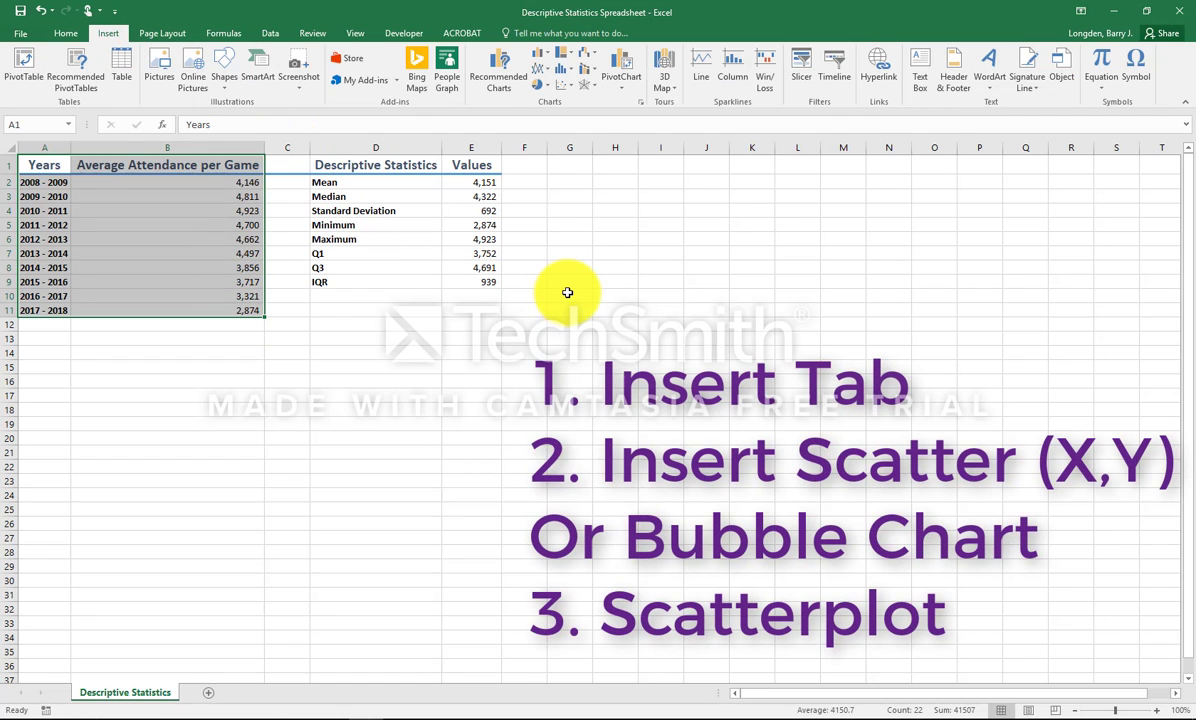
click(574, 90)
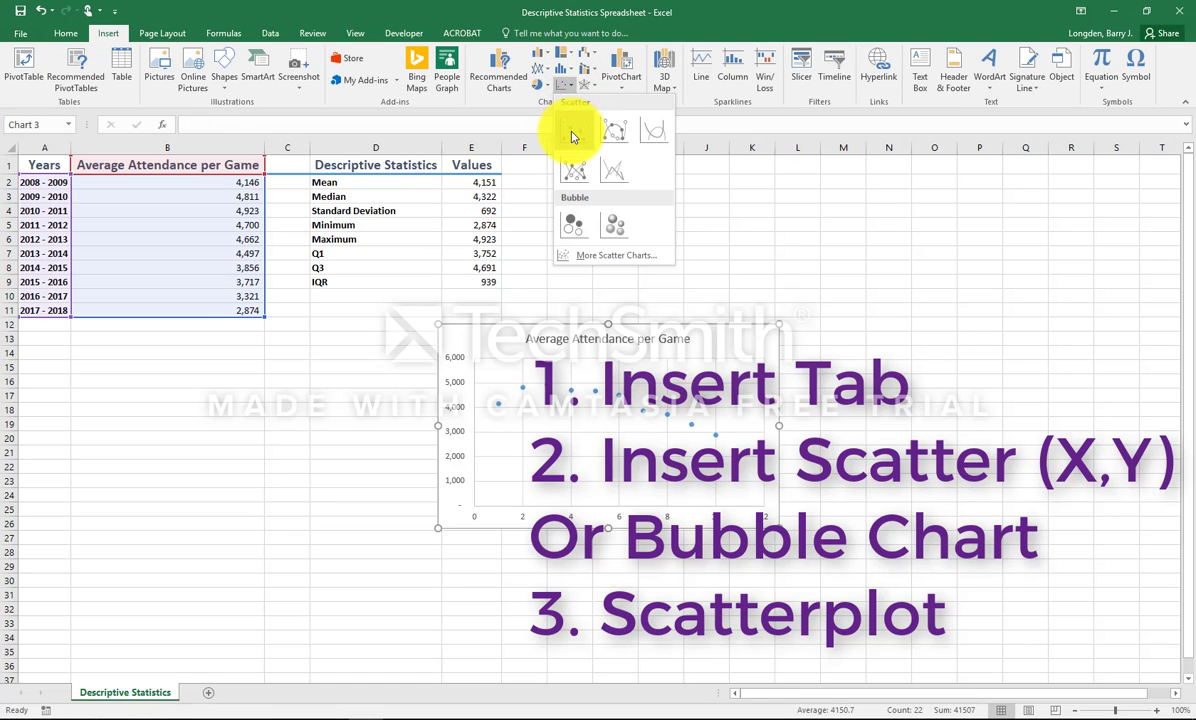
click(572, 133)
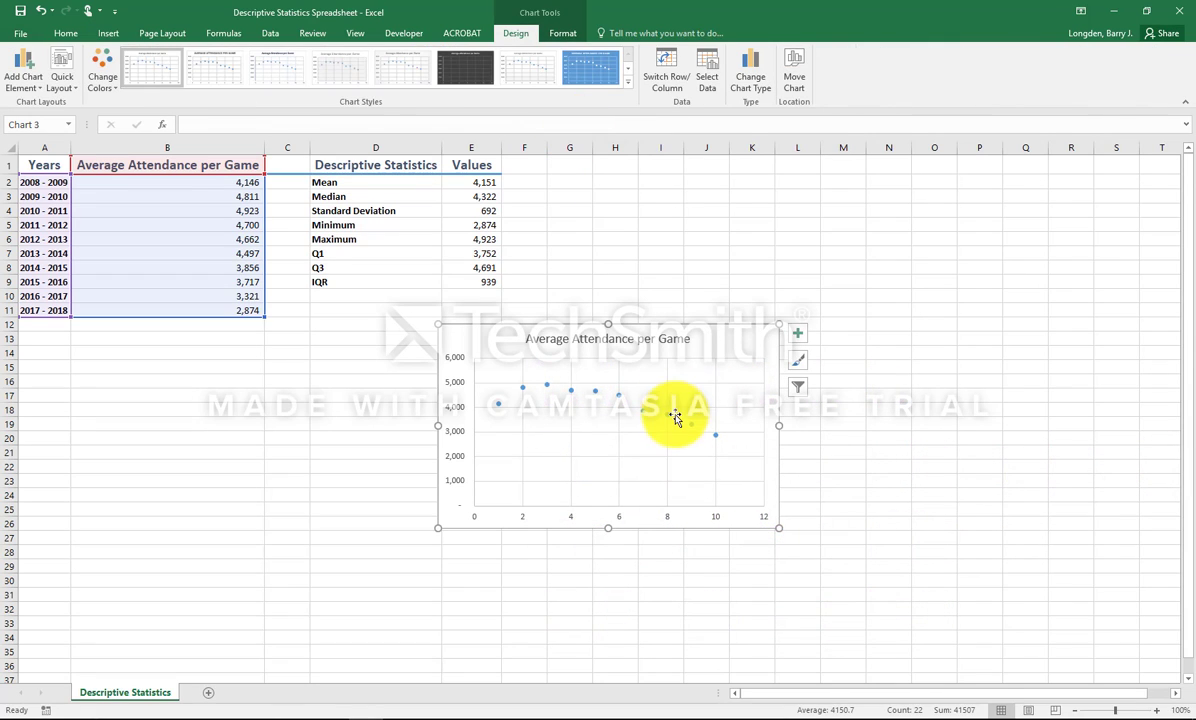
drag(745, 338, 875, 237)
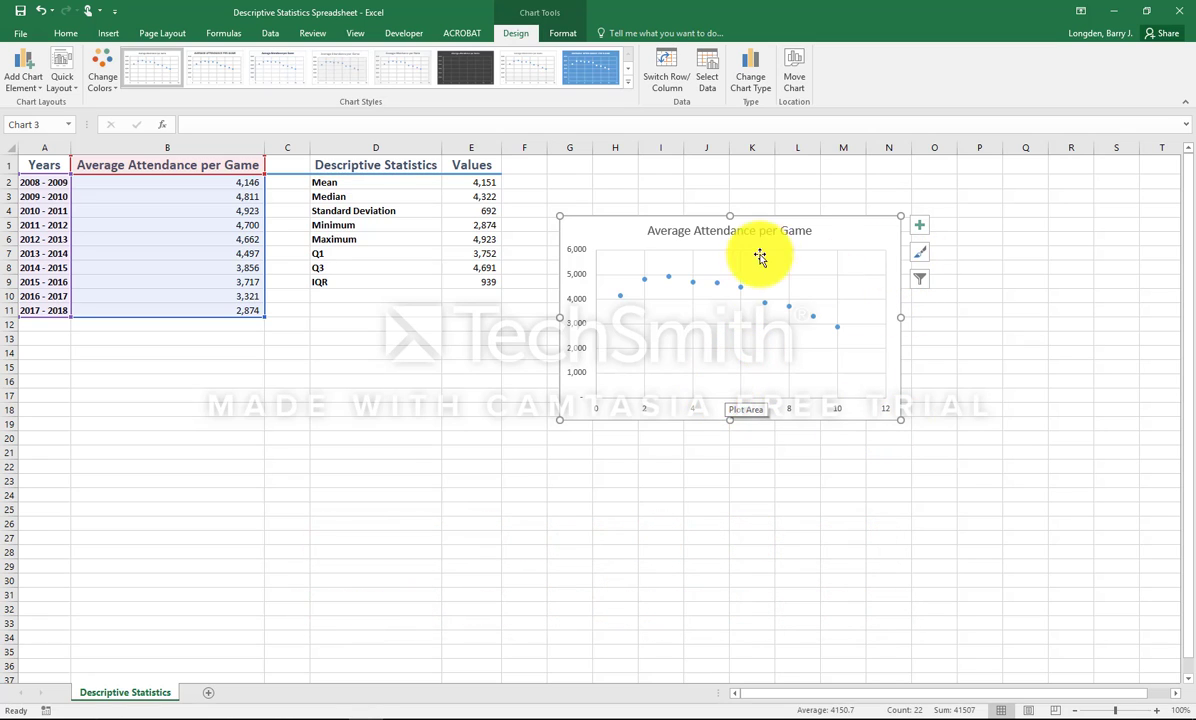
drag(830, 230, 838, 356)
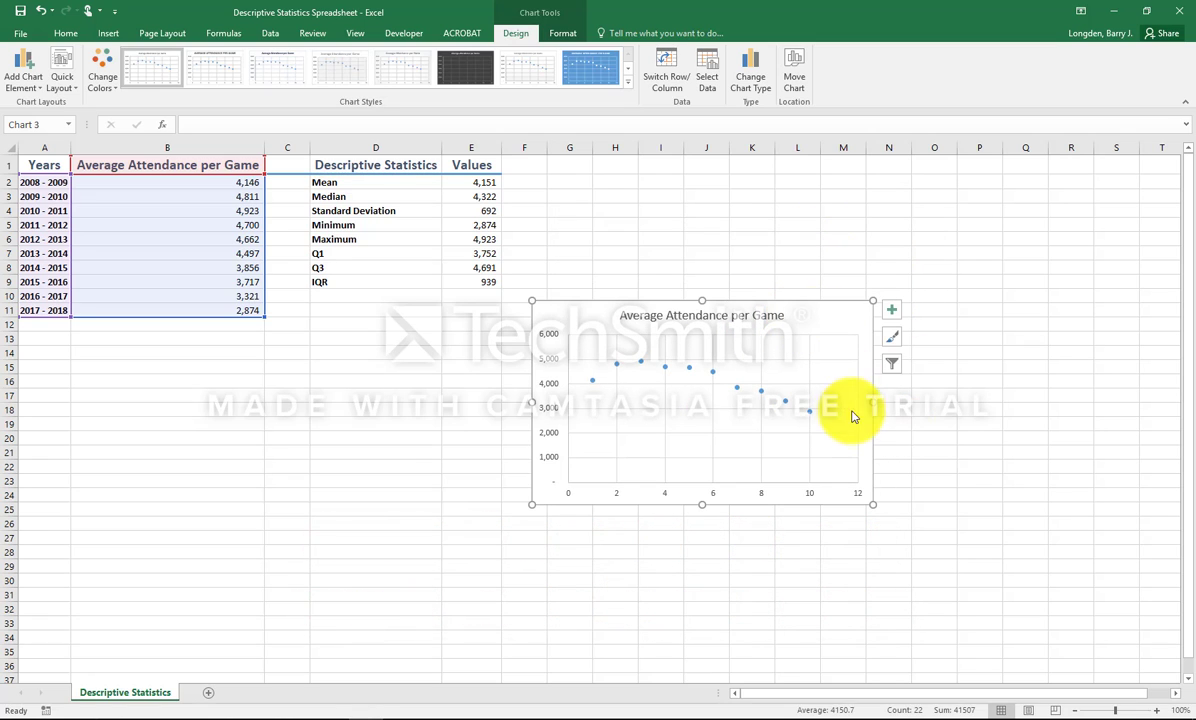
Step: Add axis titles to the scatter chart and set the horizontal axis title to Years
click(892, 314)
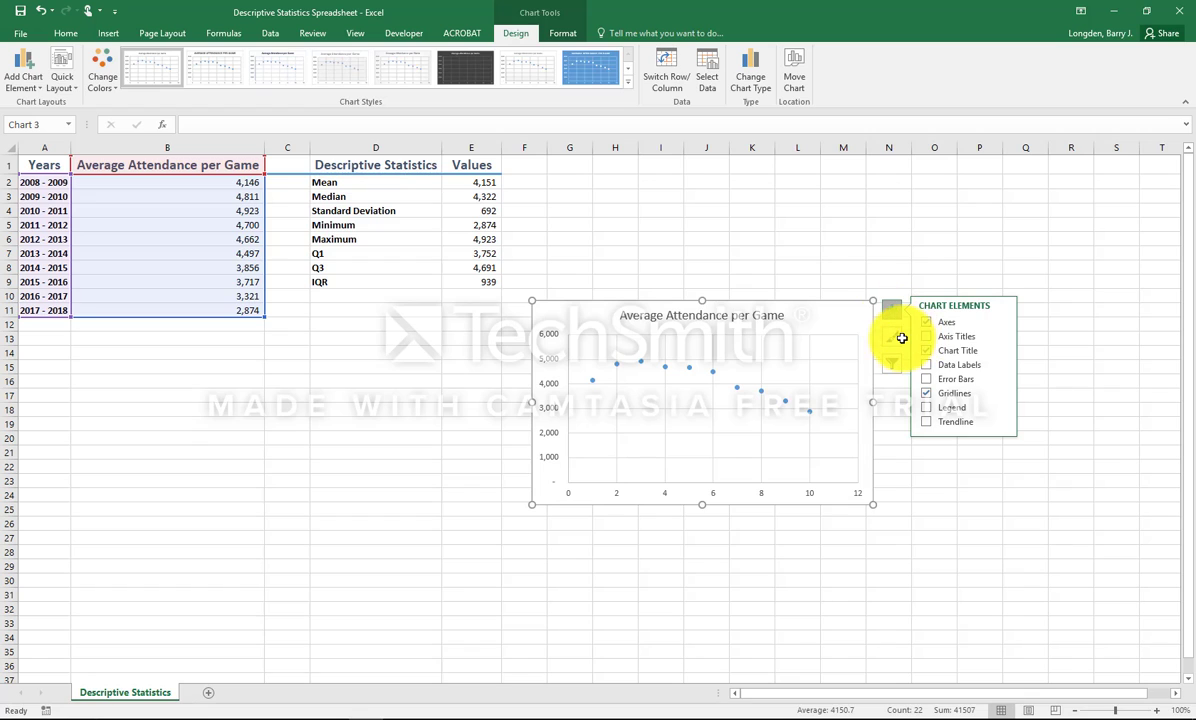
click(928, 338)
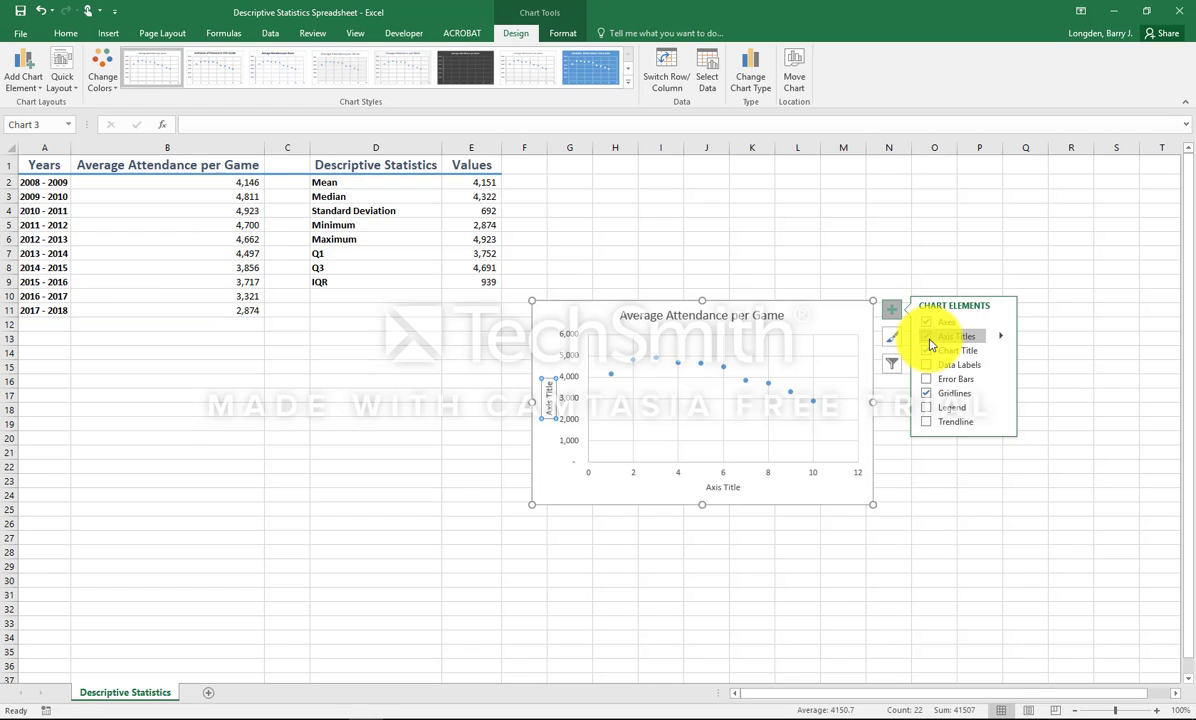
click(720, 486)
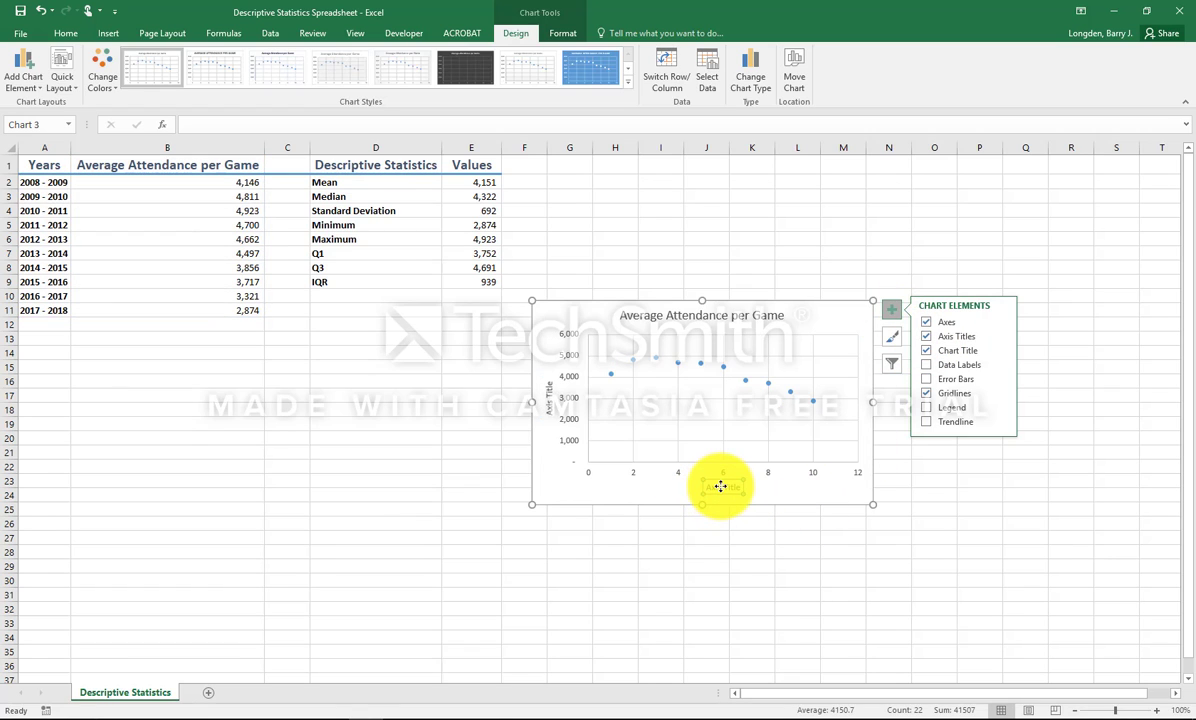
drag(720, 486, 739, 486)
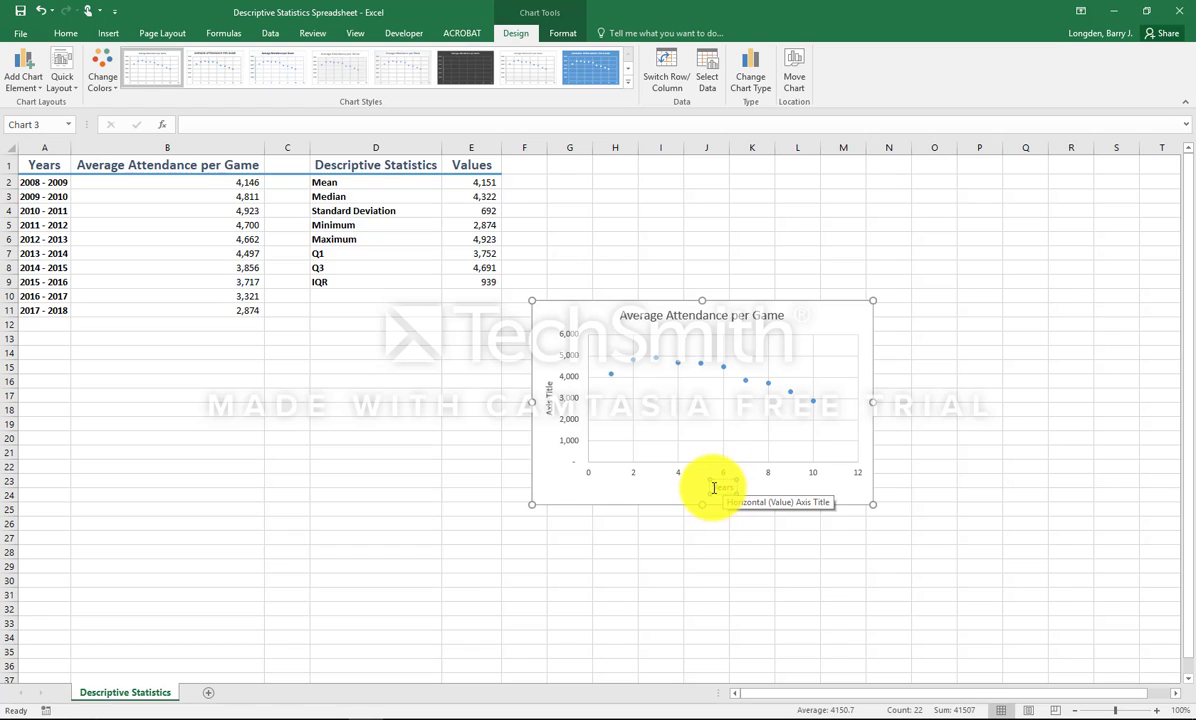
Step: Set the scatter chart's vertical axis title to Average Attendance per Game
click(547, 398)
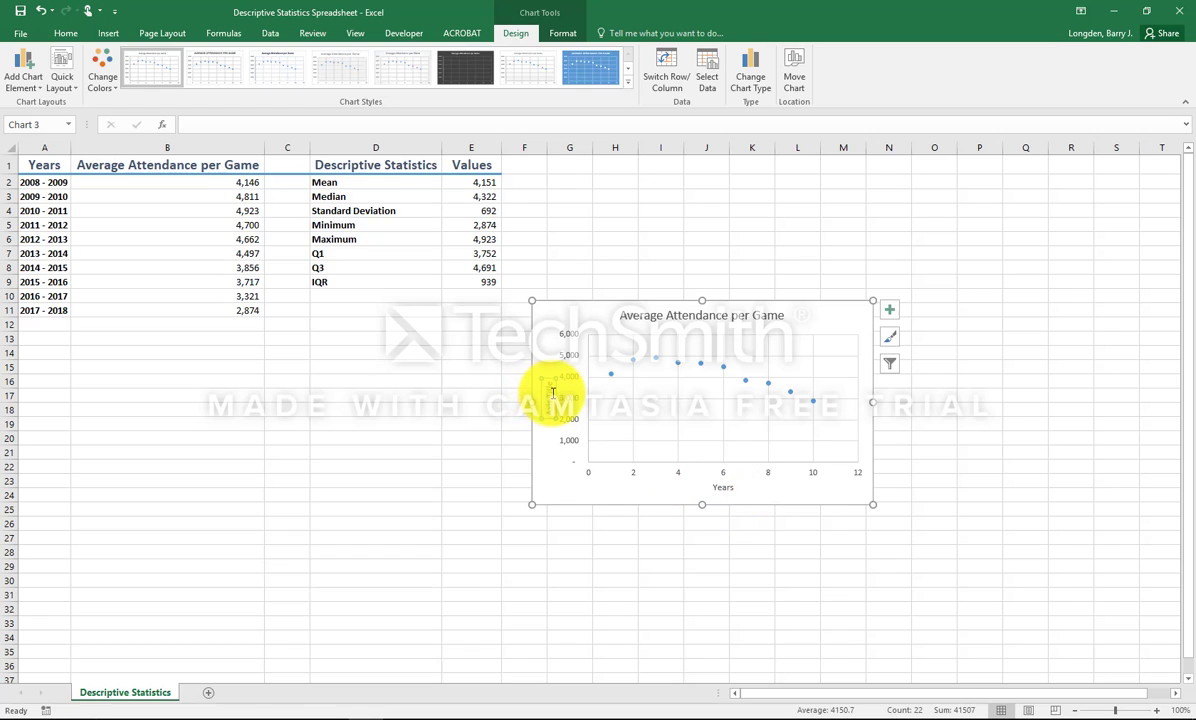
click(548, 410)
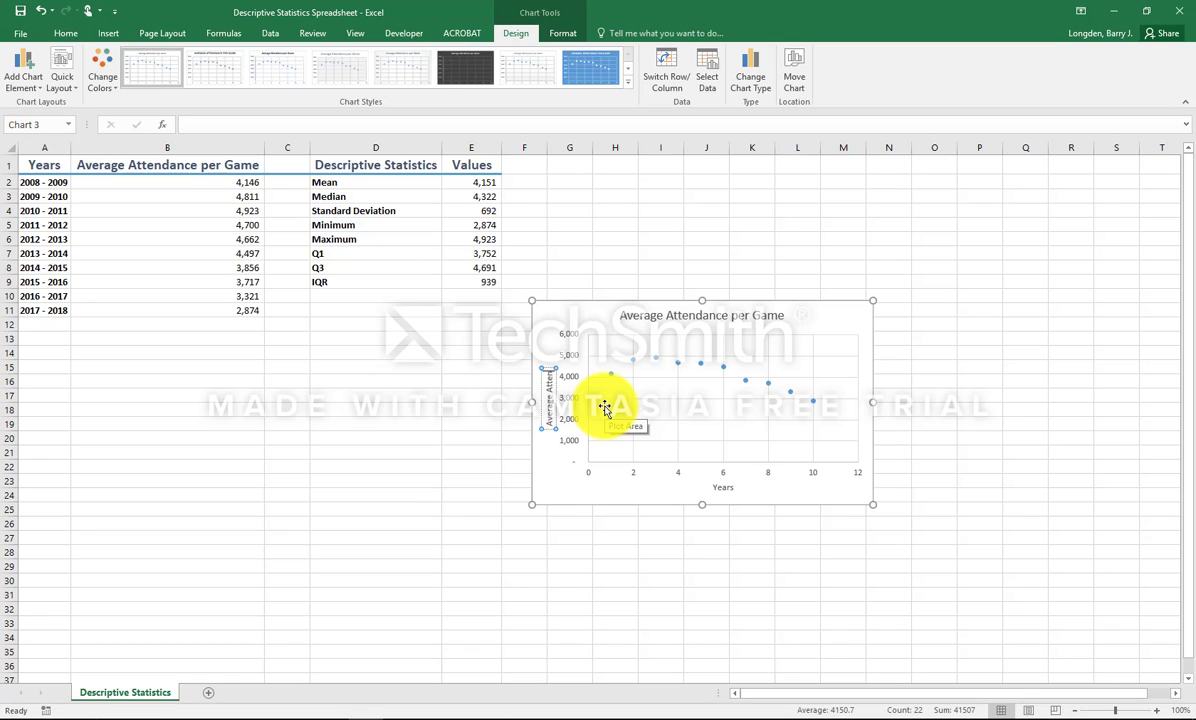
text(dance per Ga)
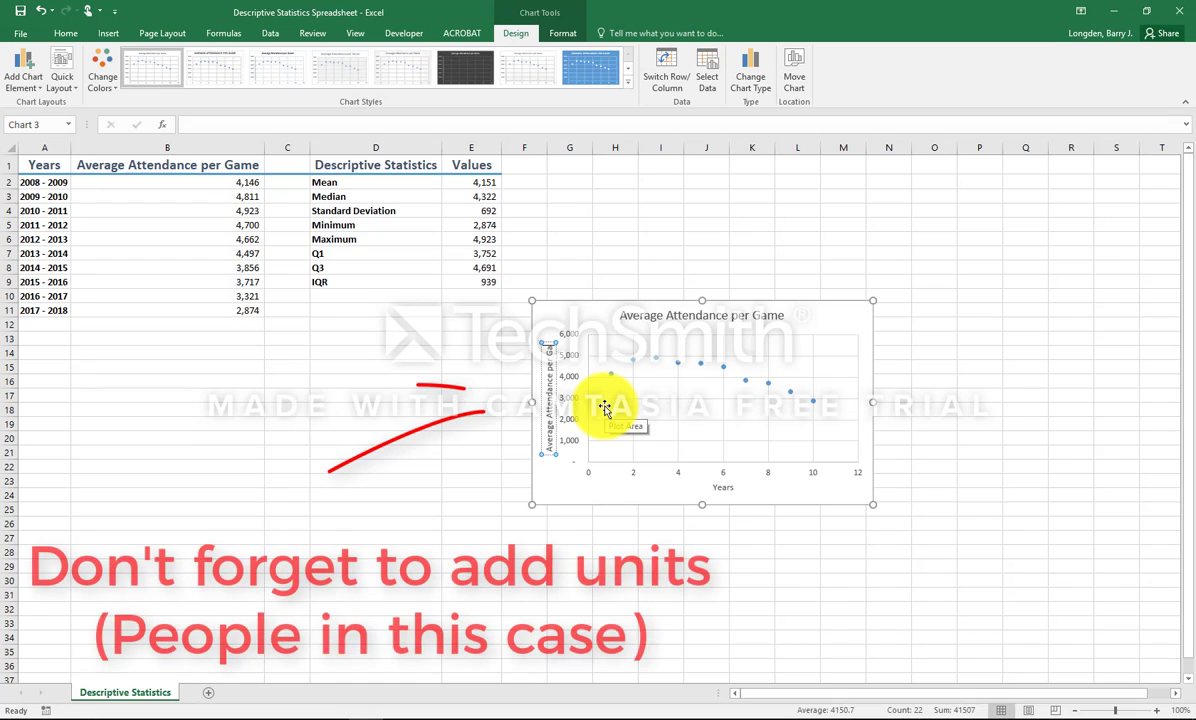
text(me)
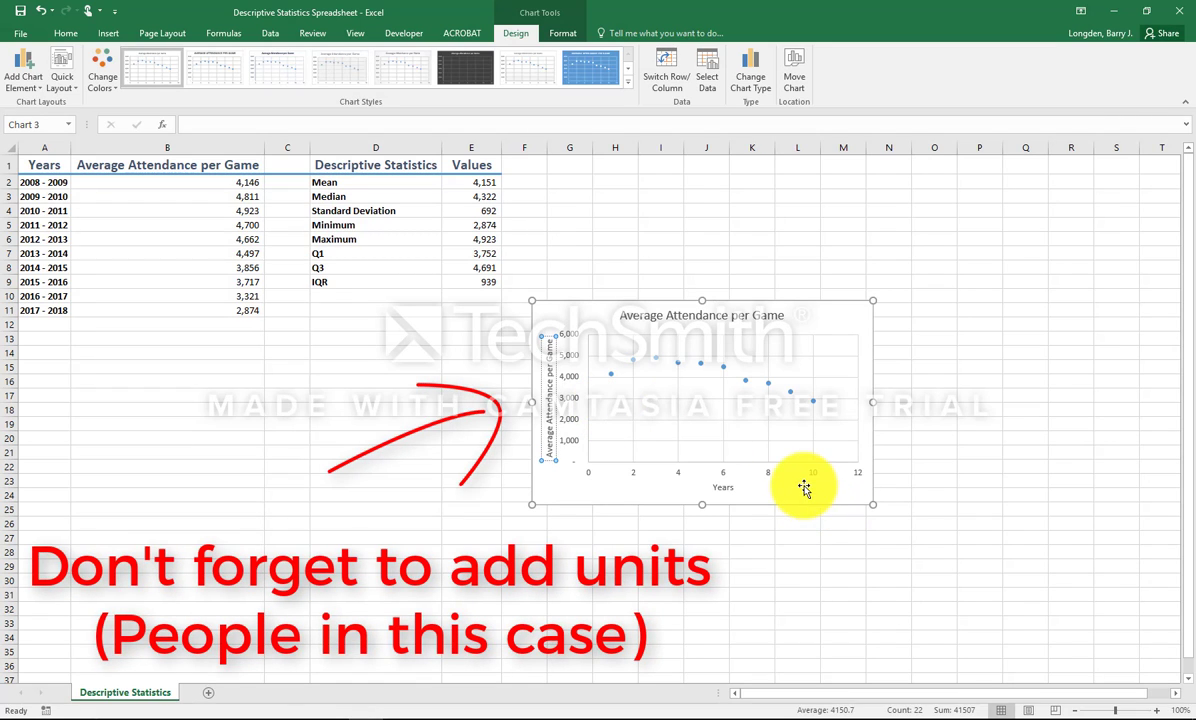
click(801, 488)
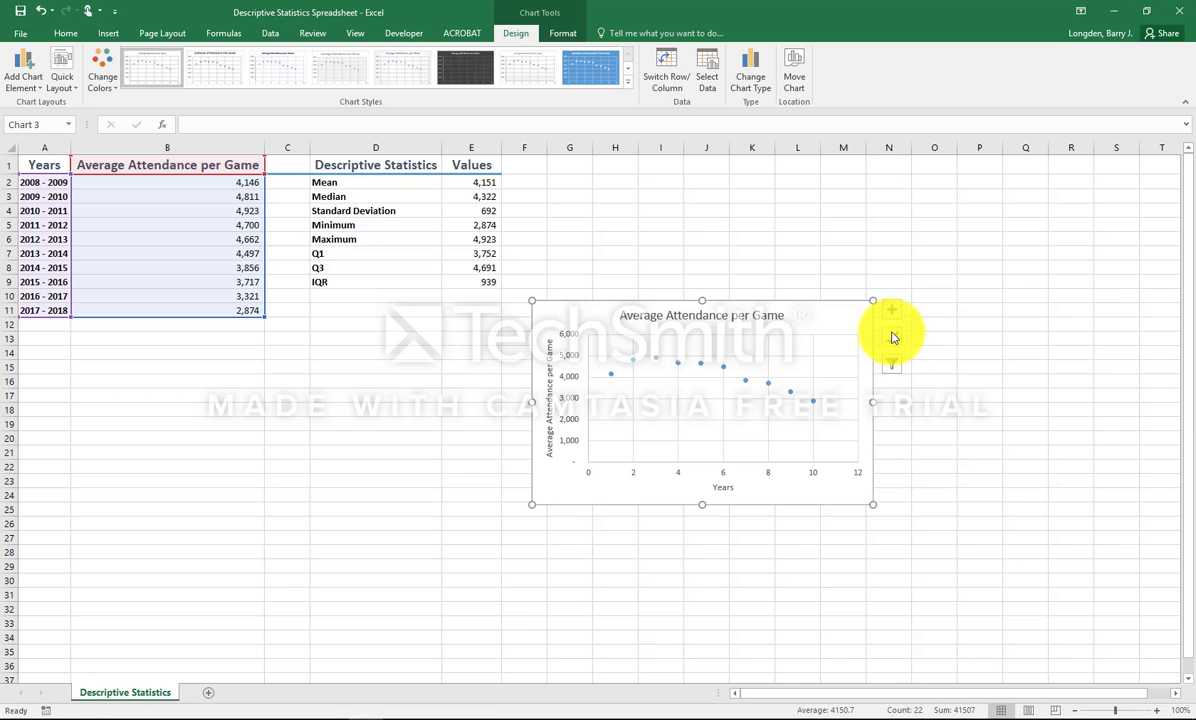
Step: Try out a legend on the scatter chart and remove it again
click(896, 322)
click(853, 335)
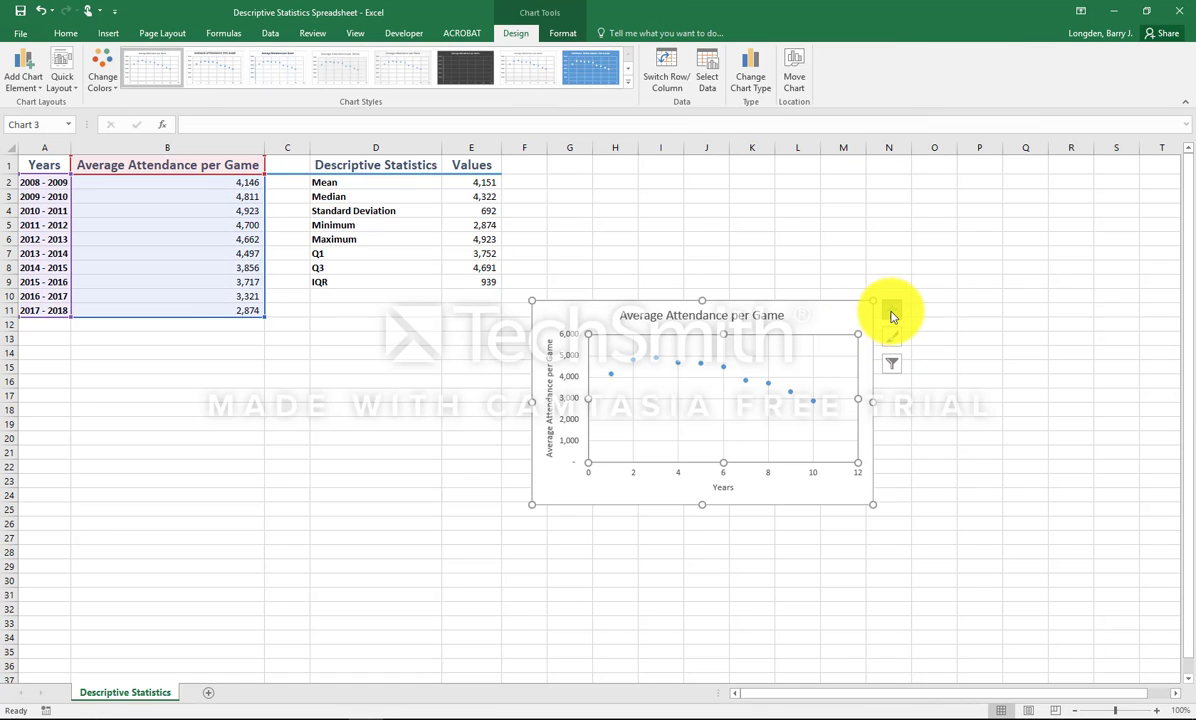
click(891, 310)
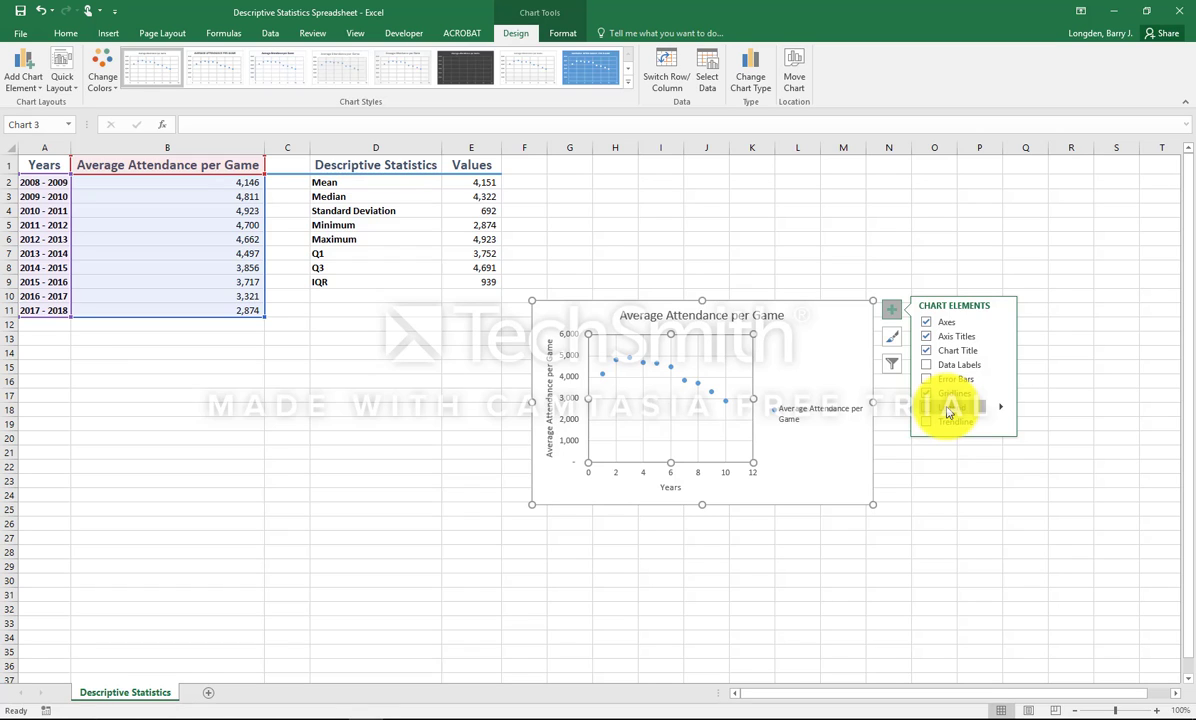
click(950, 410)
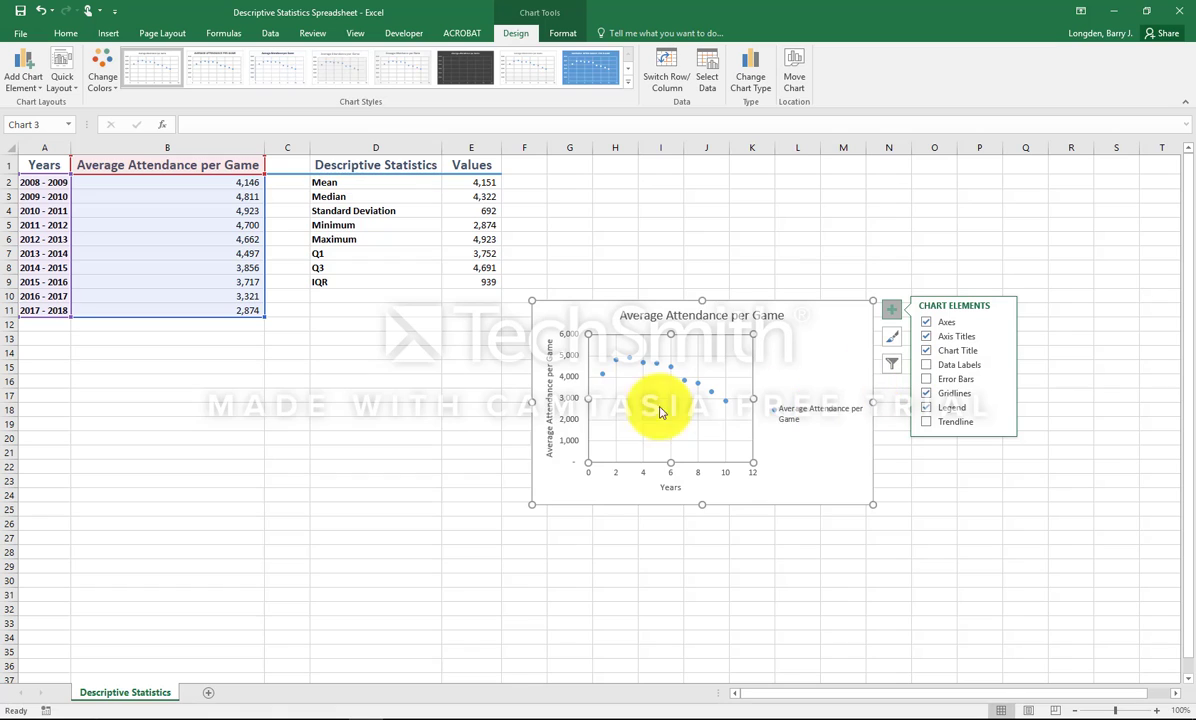
click(925, 408)
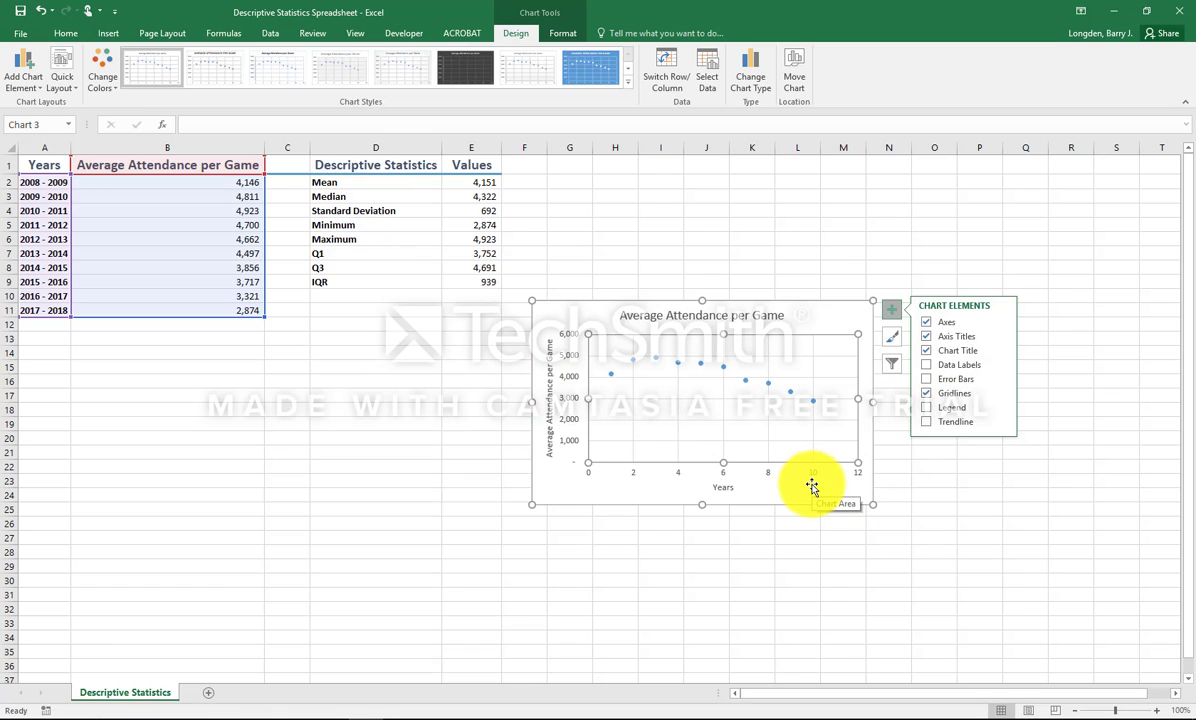
Step: Move the scatter chart to a new chart sheet named Scatterplot
click(815, 313)
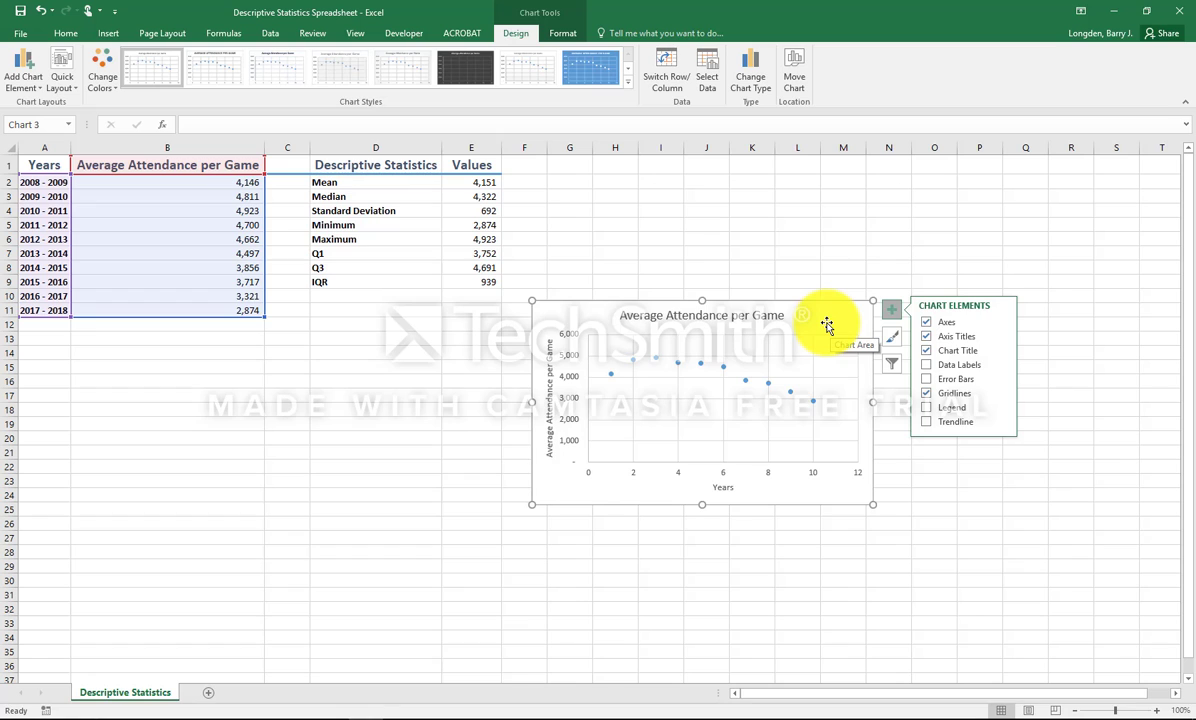
drag(826, 325, 806, 360)
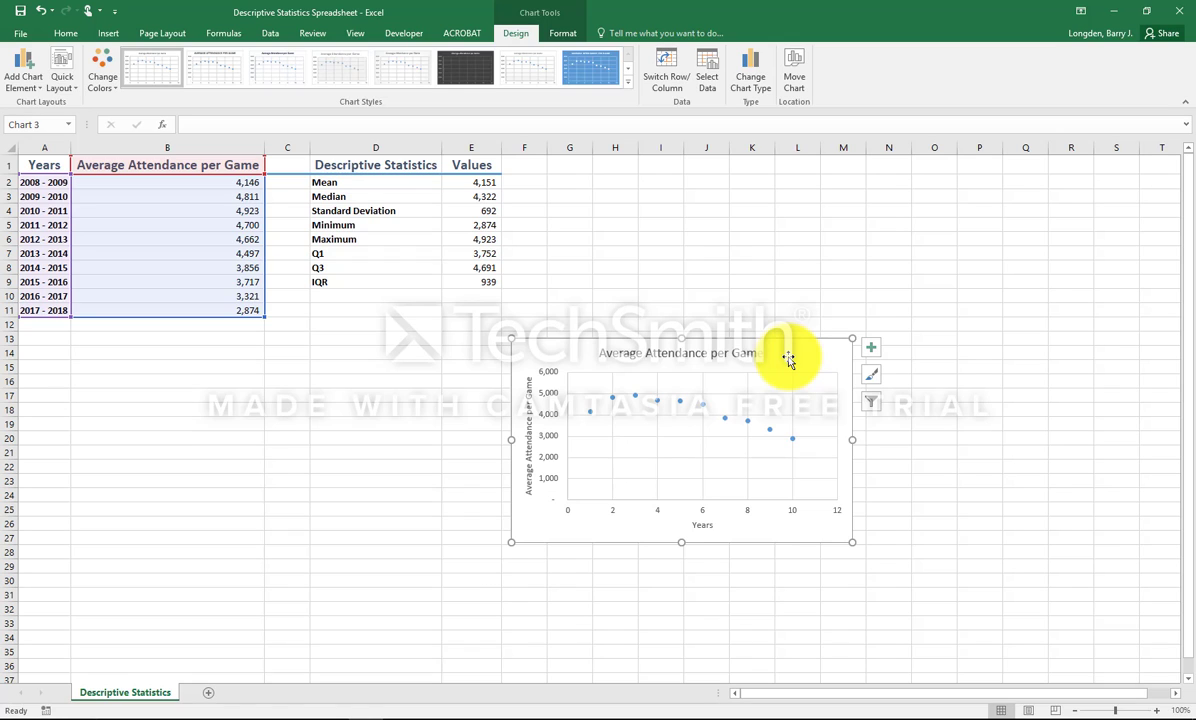
right_click(788, 357)
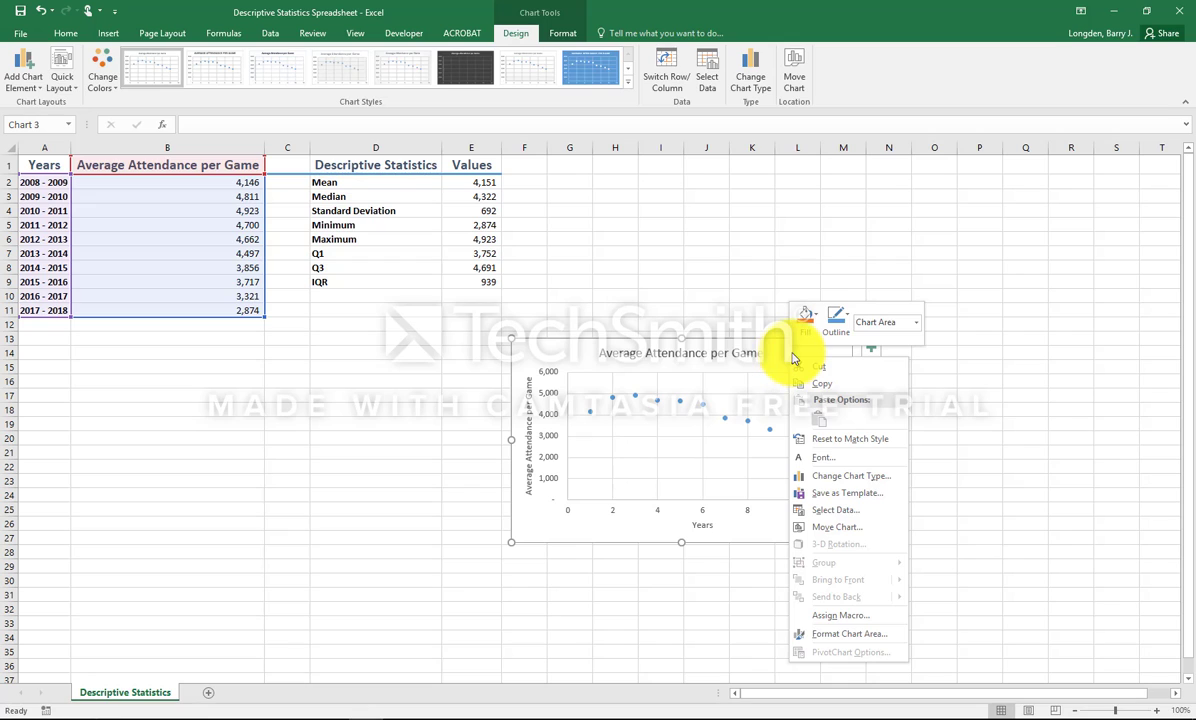
click(840, 529)
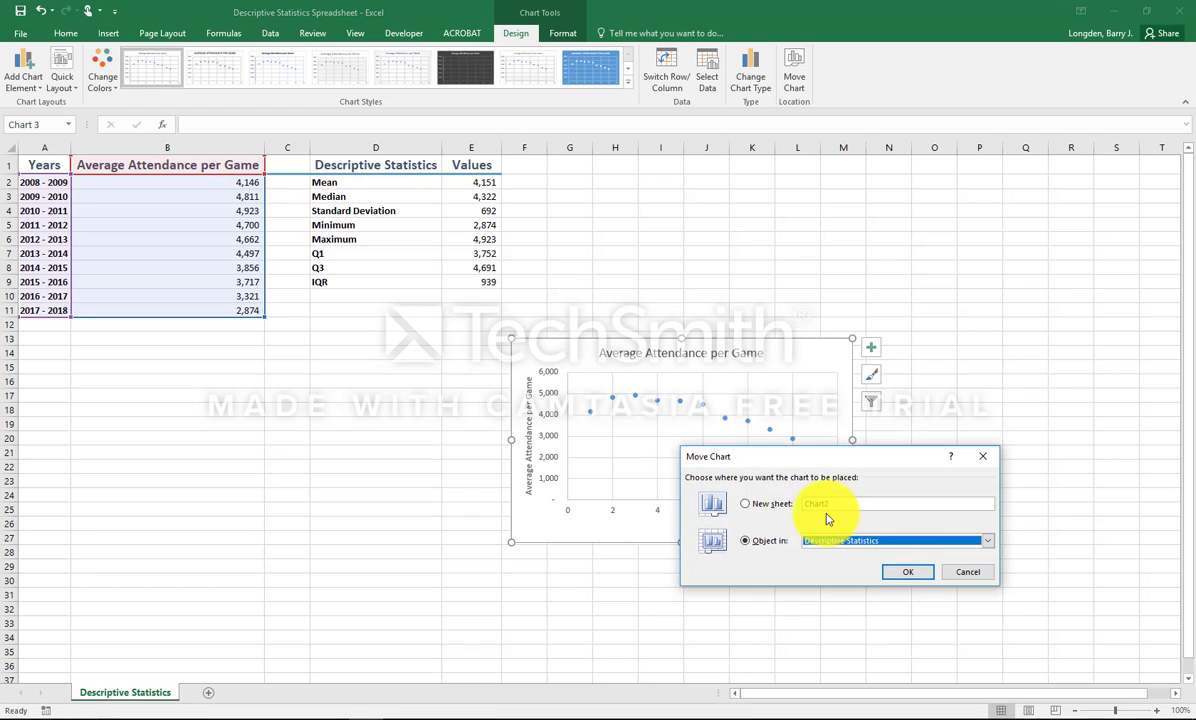
click(752, 508)
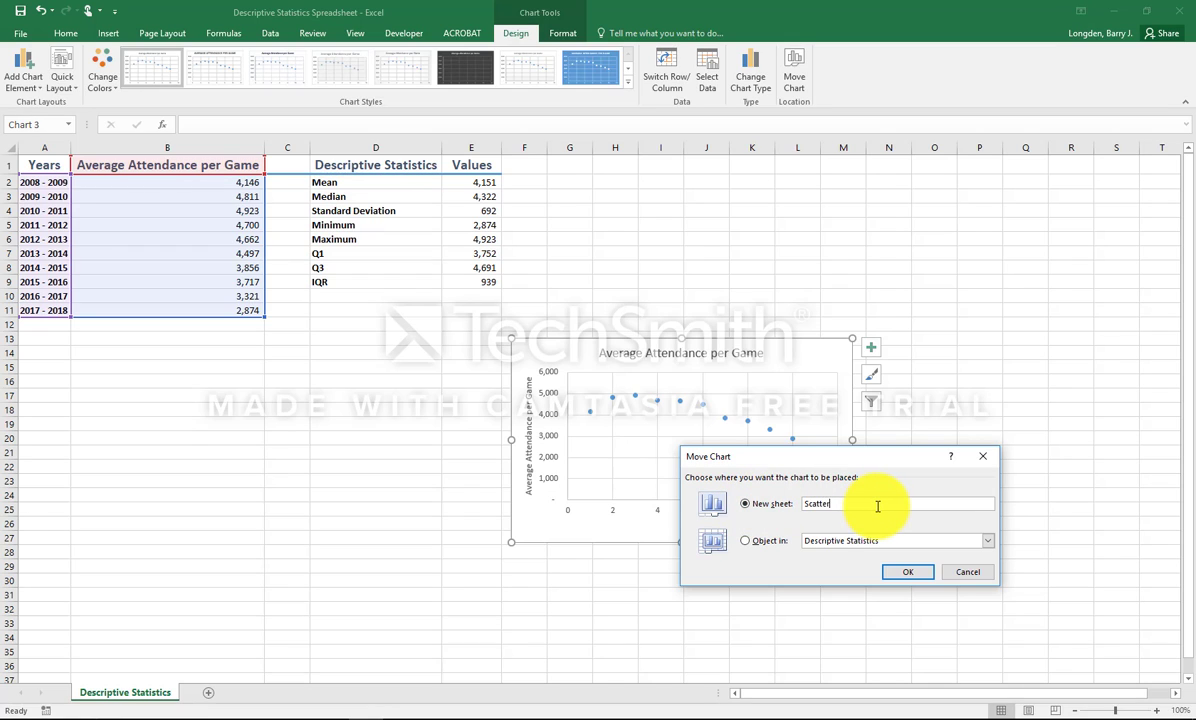
click(917, 576)
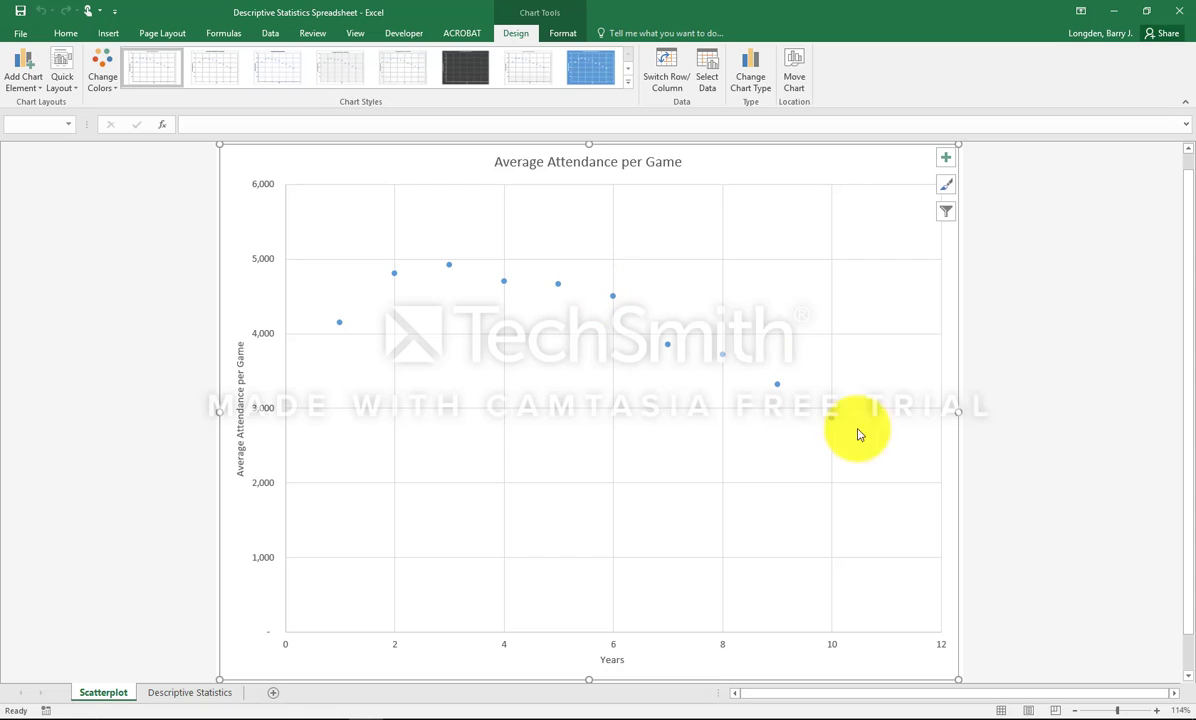
Step: Apply the dark gray gradient chart style with uppercase axis titles to the chart on the Scatterplot sheet
click(190, 695)
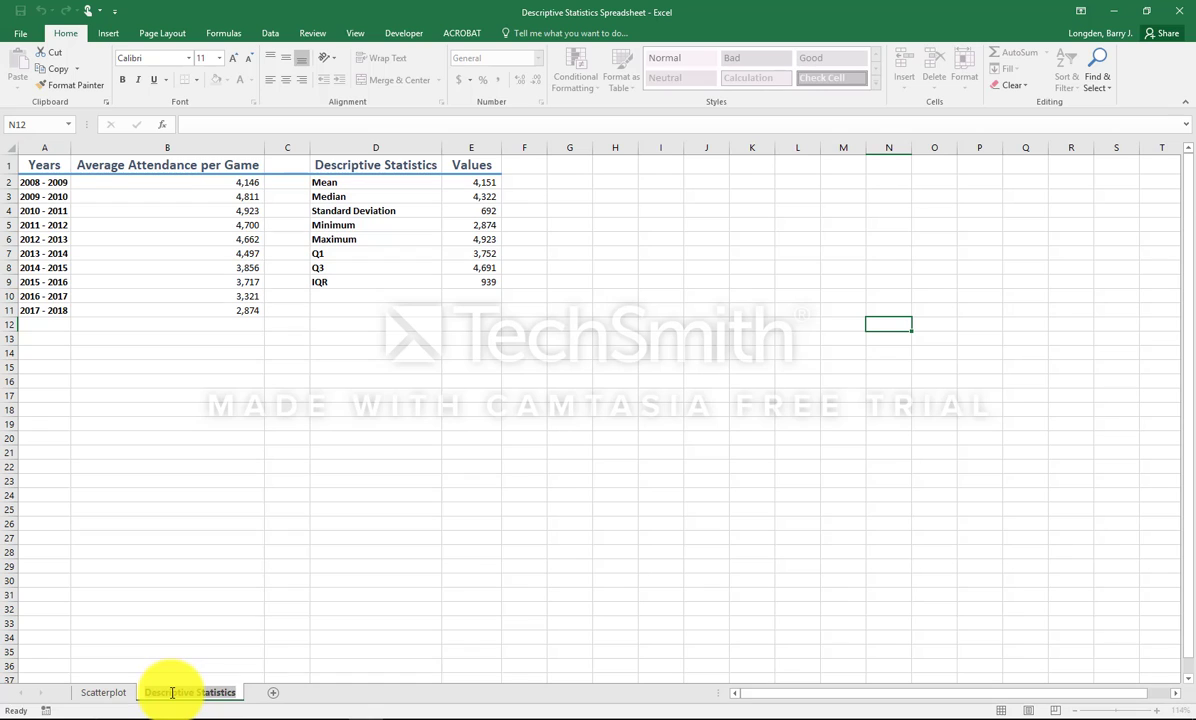
click(104, 693)
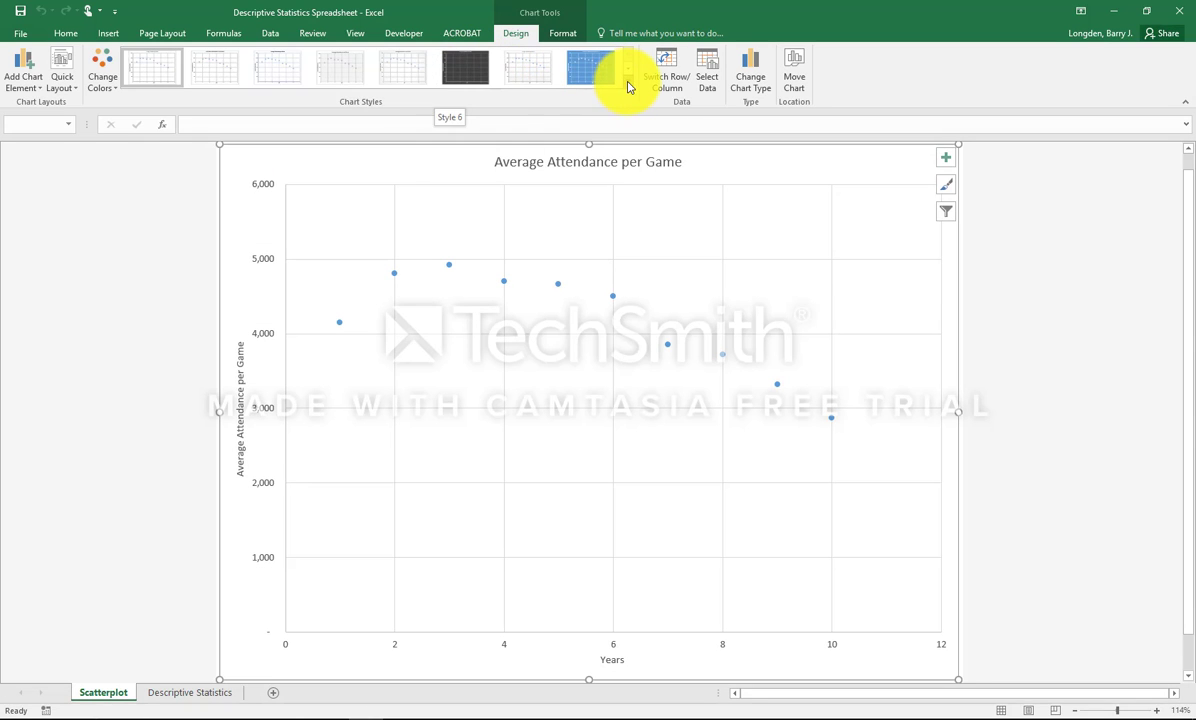
click(627, 82)
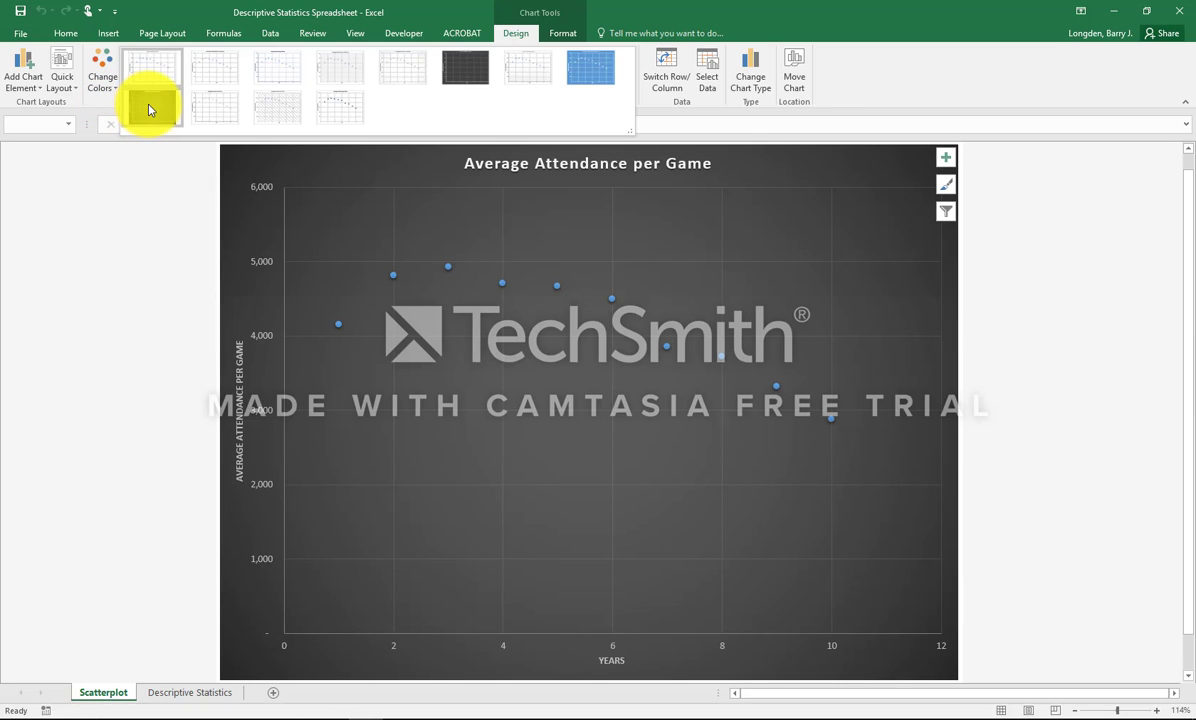
click(149, 110)
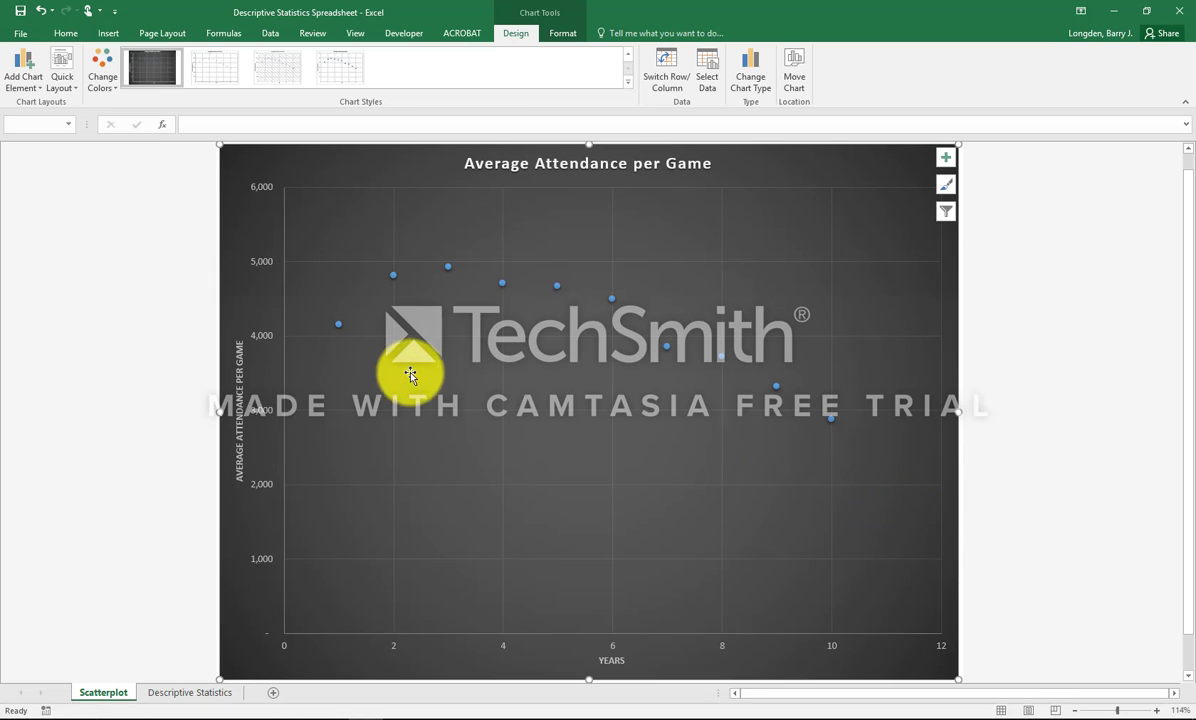
Step: Review the formulas behind the values on the Descriptive Statistics sheet, restore the normal value display and return to the Scatterplot sheet
mouse_move(341, 334)
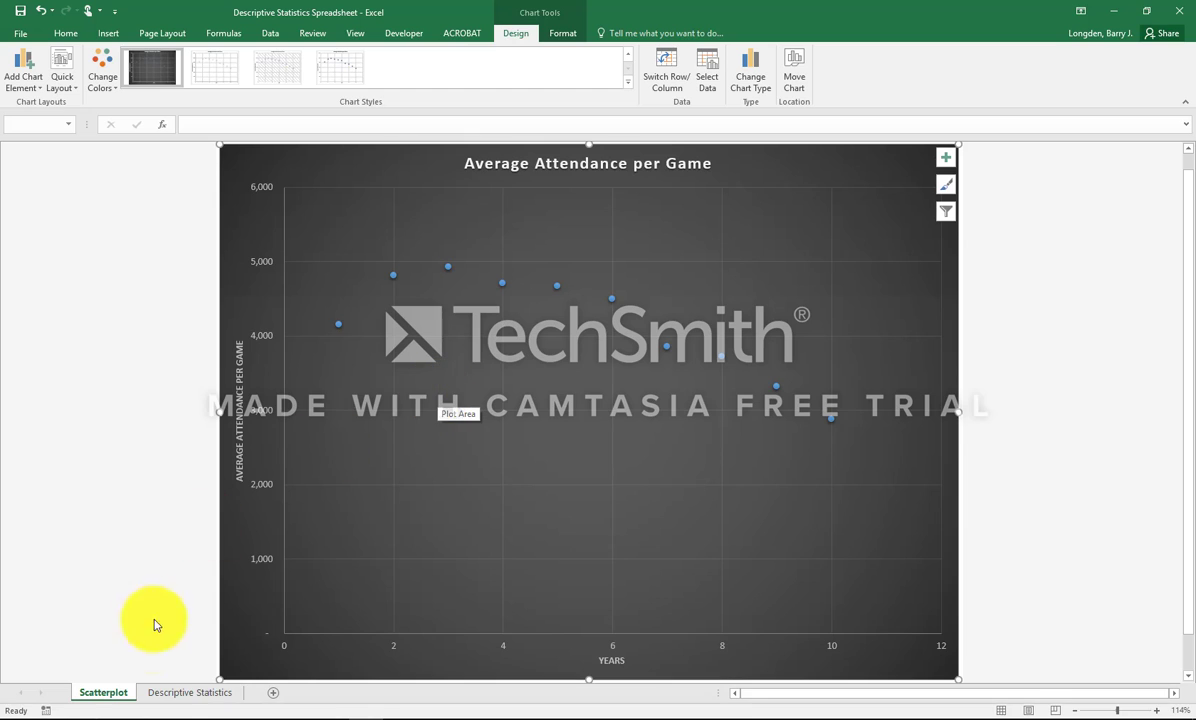
click(175, 693)
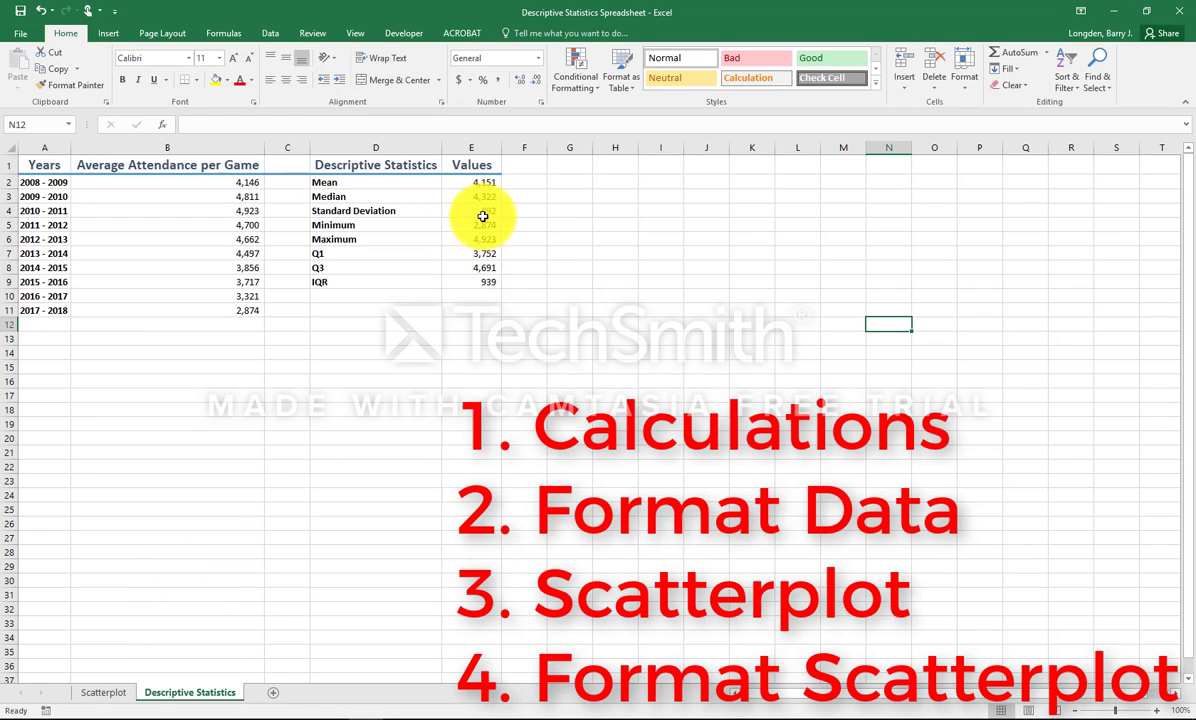
key(ctrl+grave)
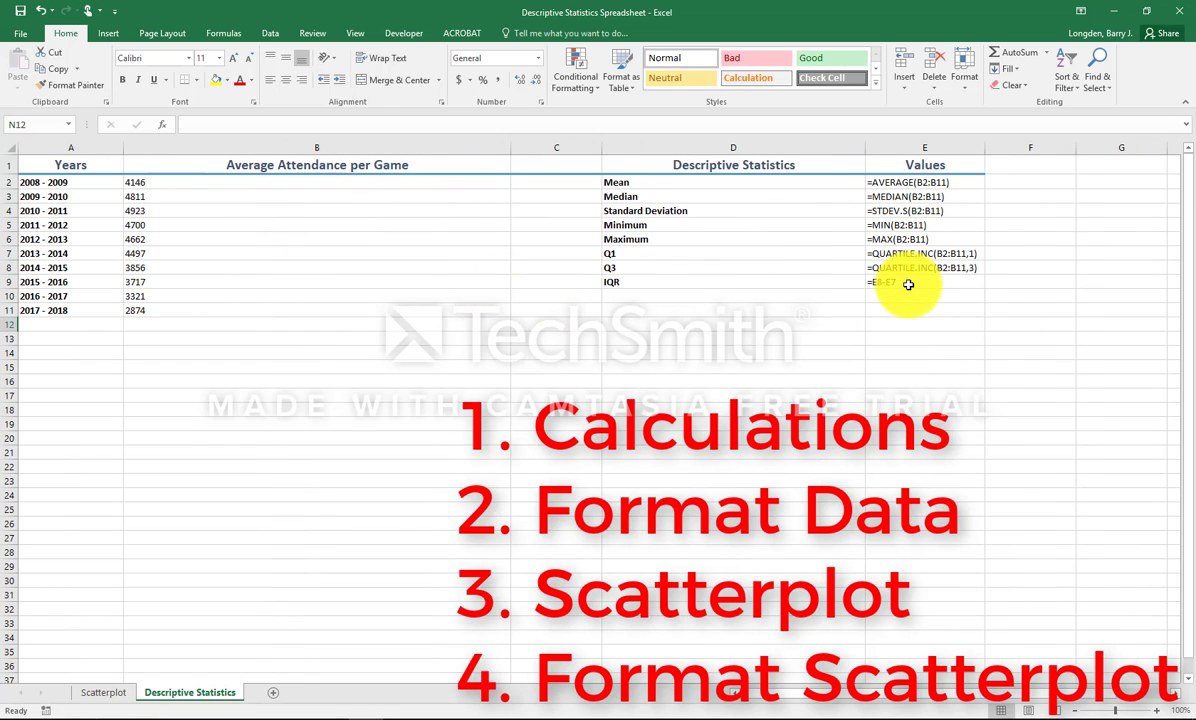
key(ctrl+grave)
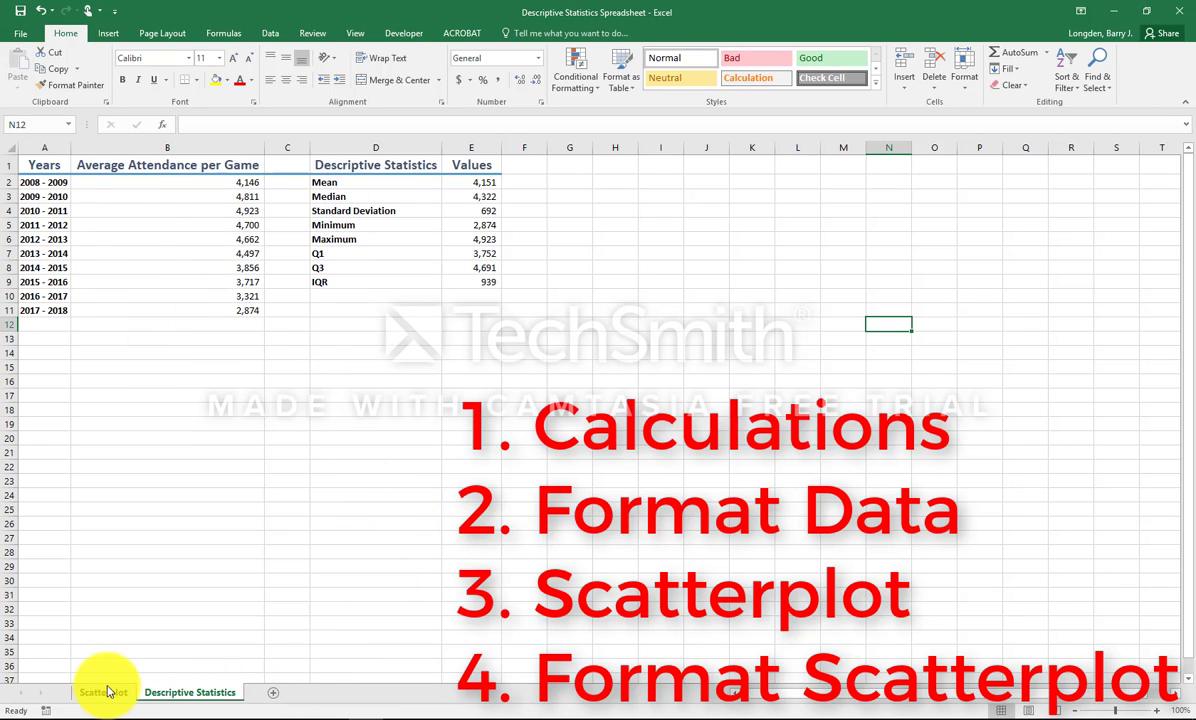
click(104, 692)
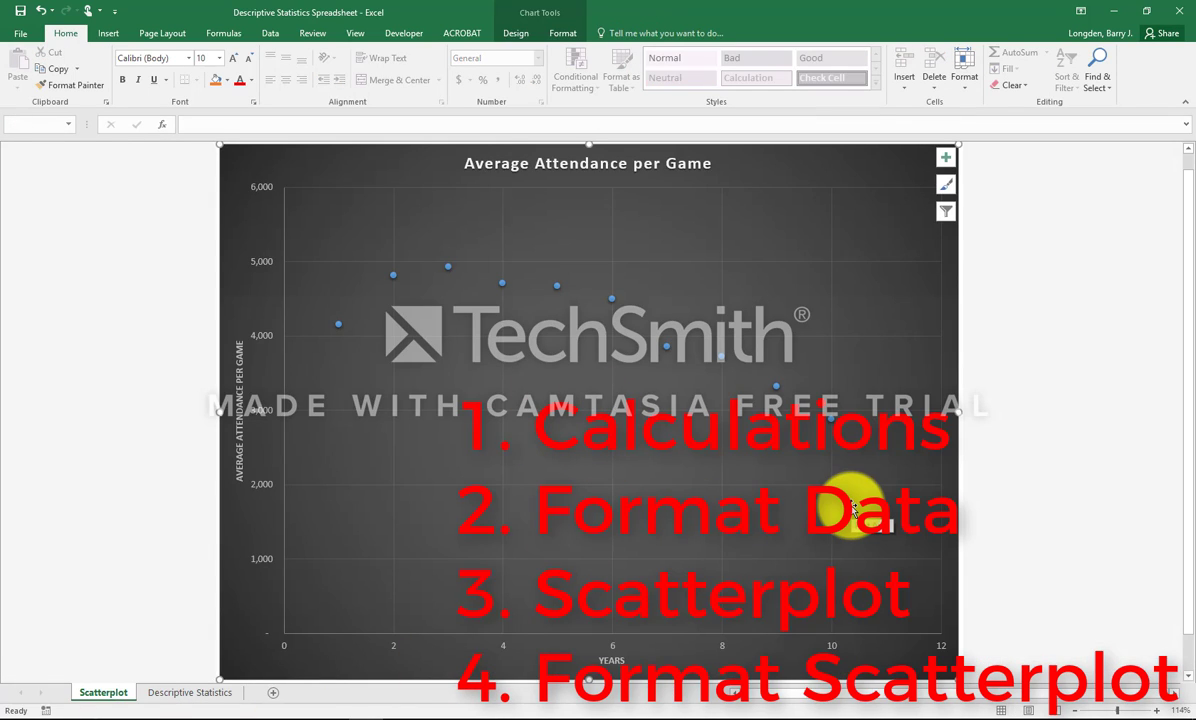
click(108, 33)
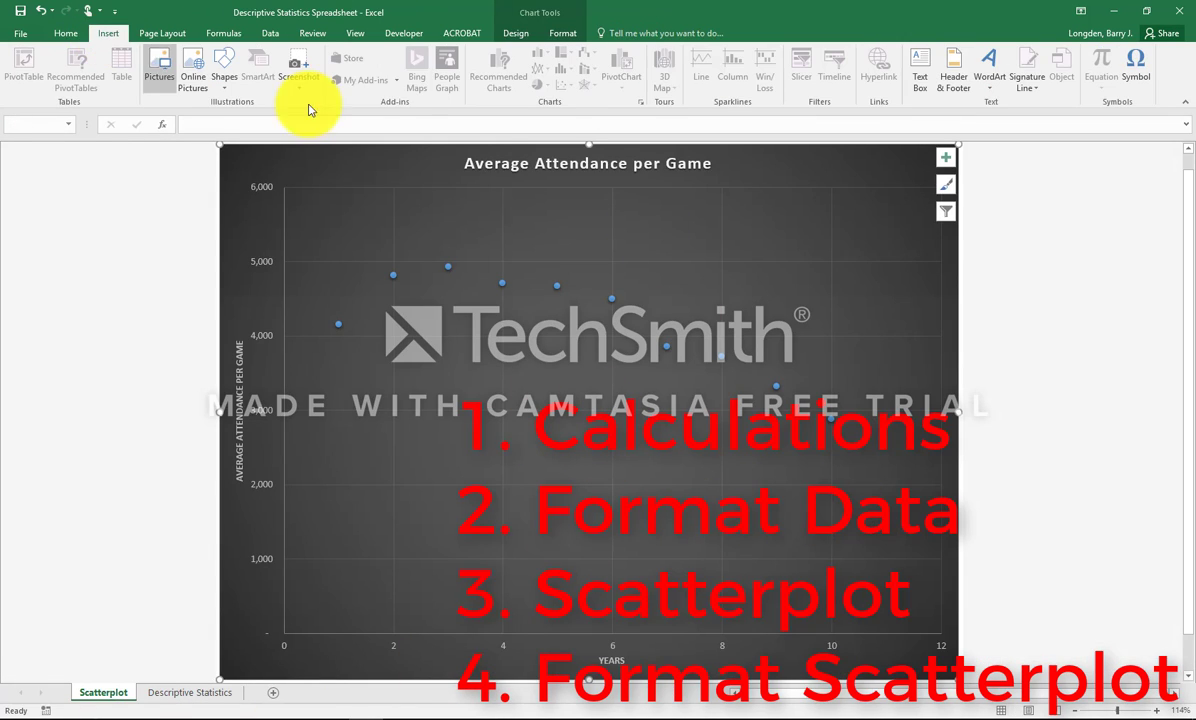